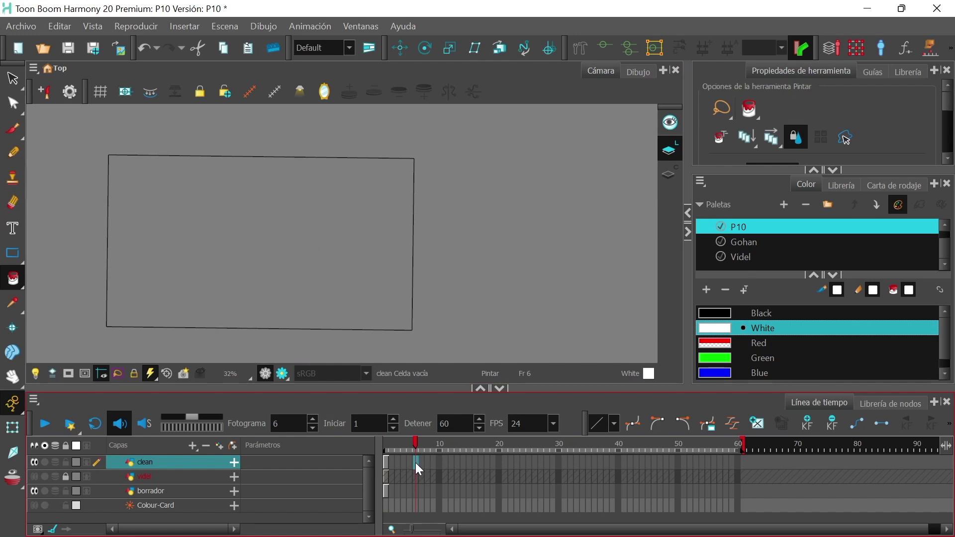
- Paste the copied character drawing at frame 6 of the clean layer
key(ctrl+v)
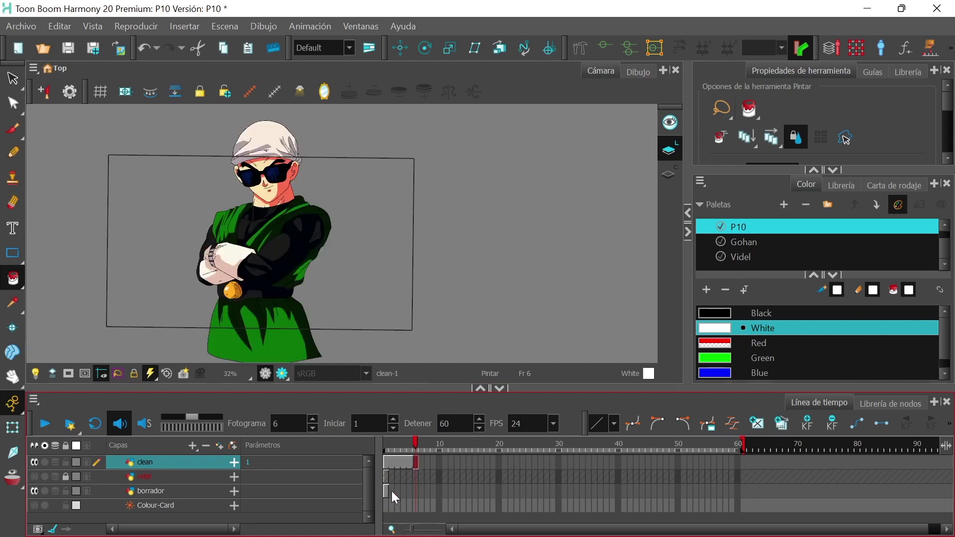
- Set up the Pencil tool with the Black colour on frame 1 of the borrador layer and browse the pencil properties
click(392, 491)
click(385, 491)
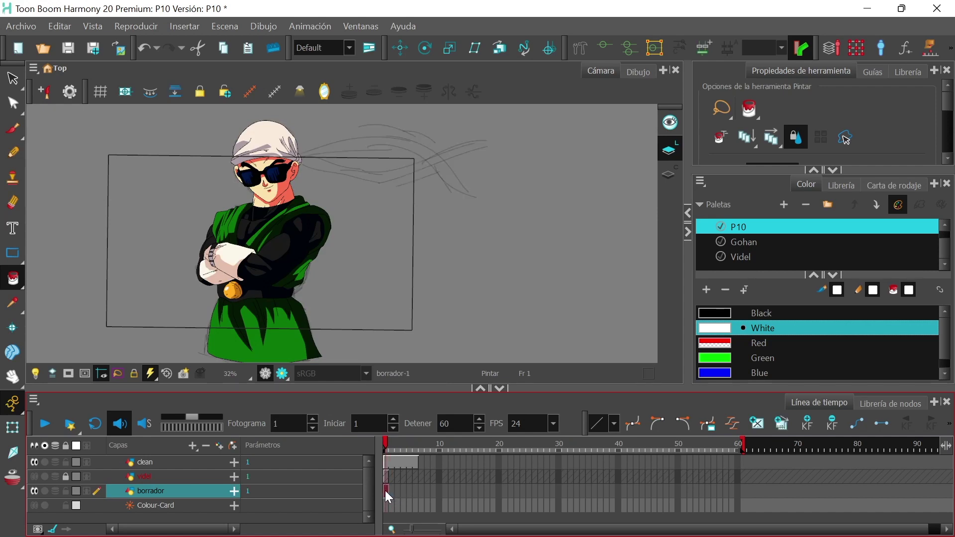
click(761, 313)
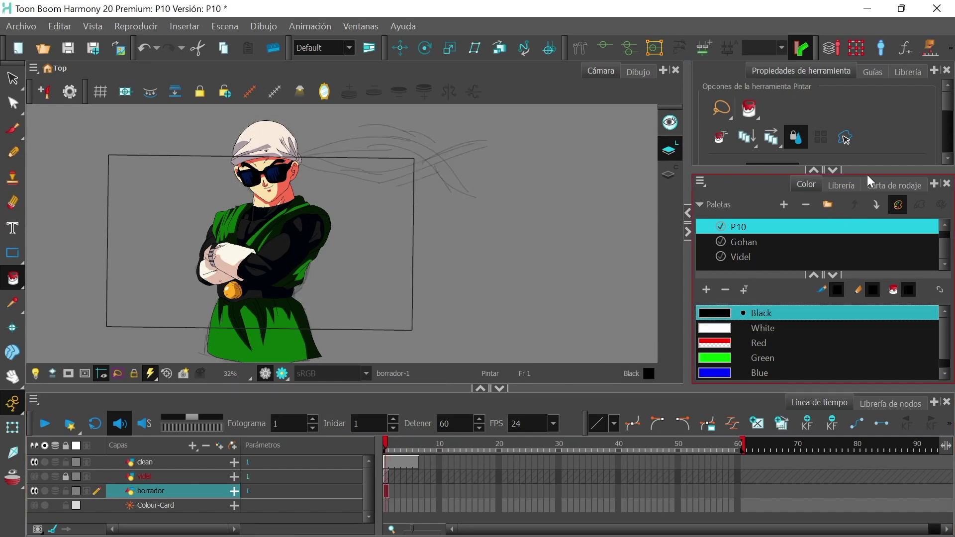
click(18, 157)
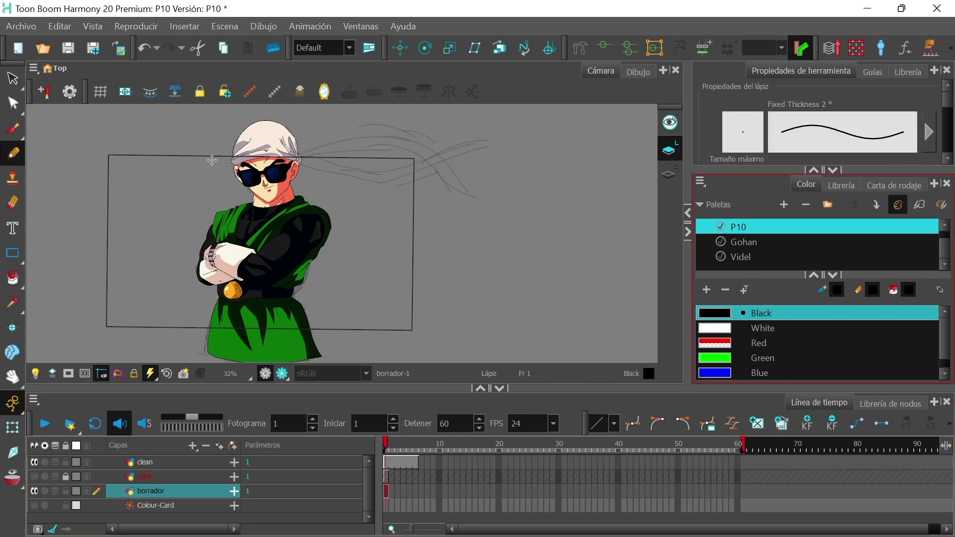
click(951, 114)
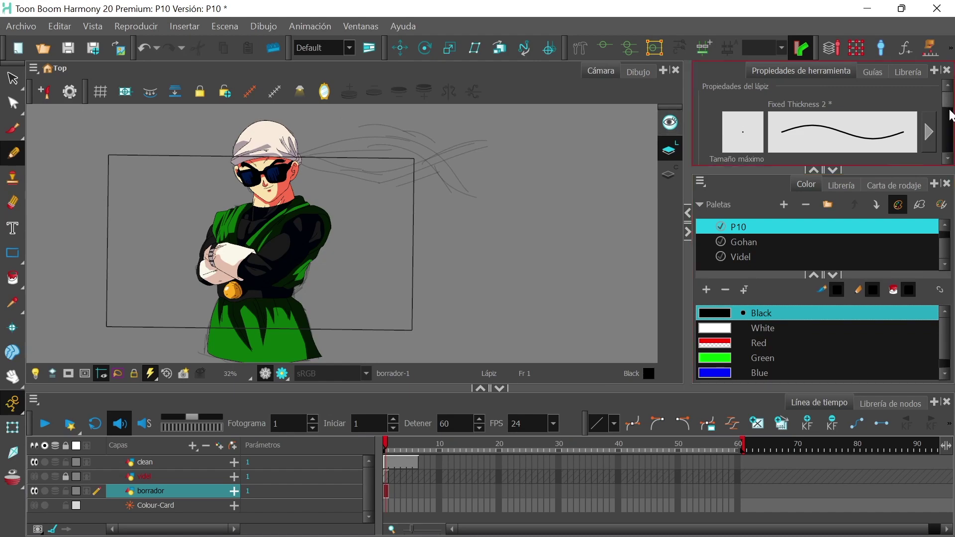
click(947, 160)
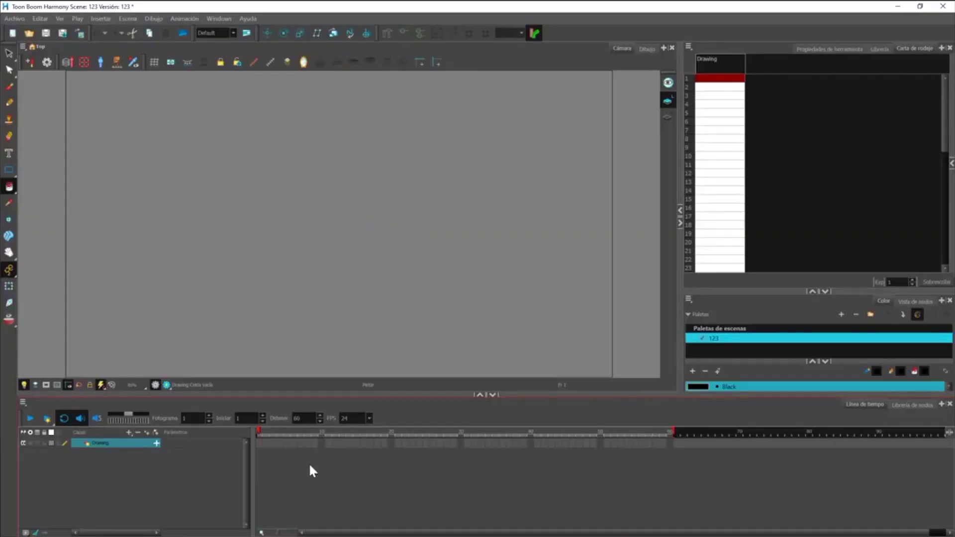
- Draw a large ellipse outline in black on frame 1 of the Drawing layer, in the left half of the camera frame
click(260, 444)
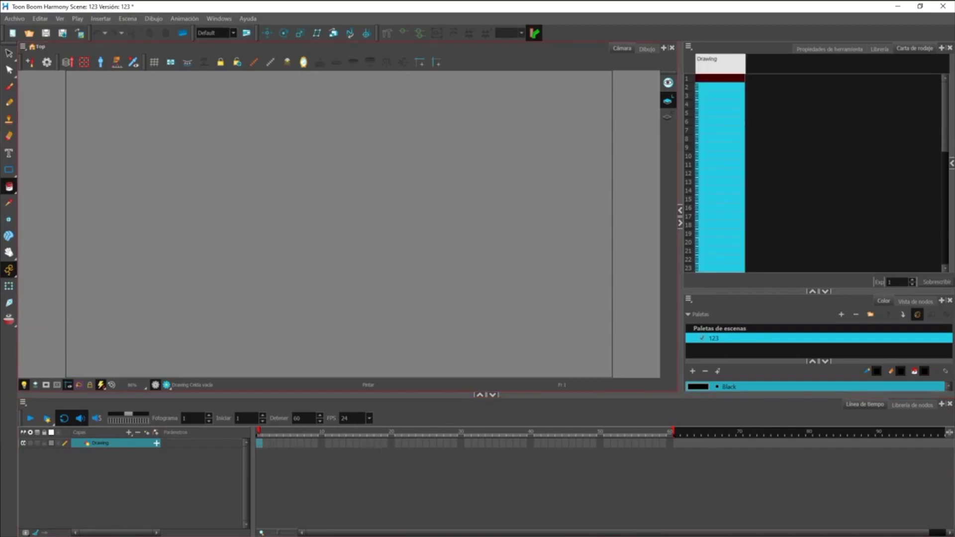
click(9, 169)
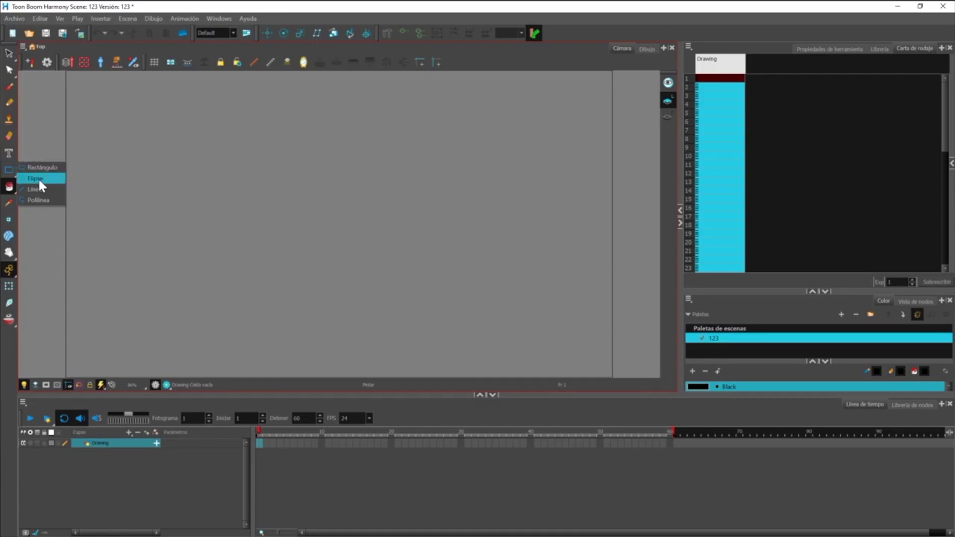
click(39, 181)
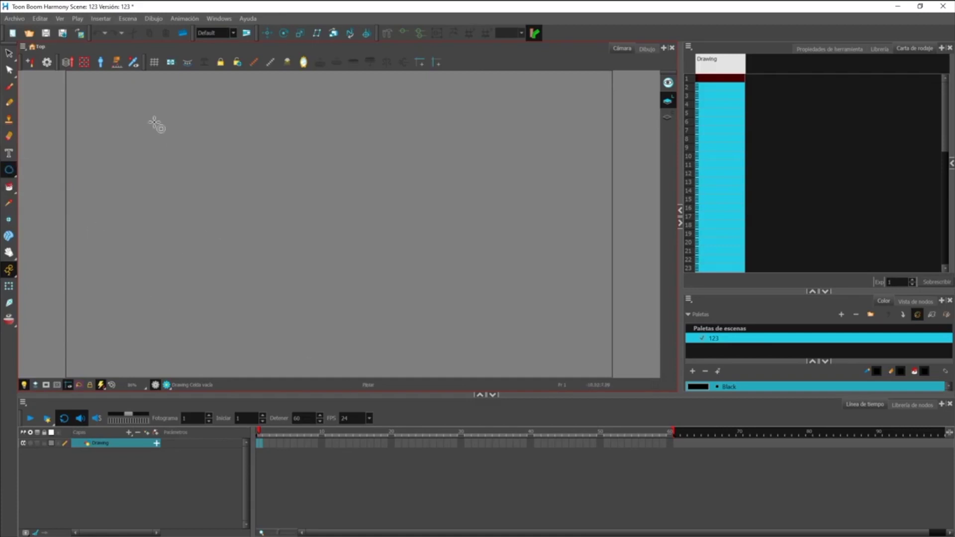
drag(156, 124, 357, 315)
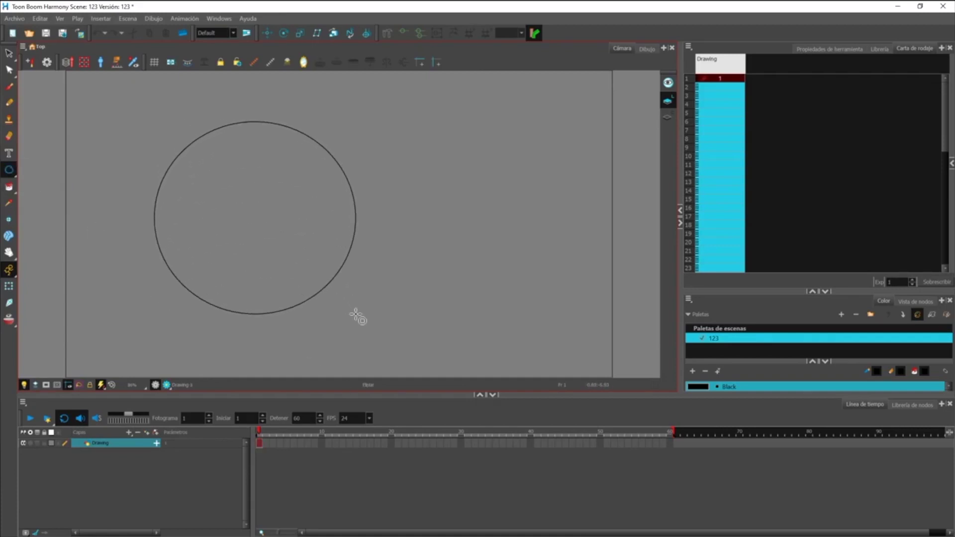
- Extend the exposure of the circle drawing from frame 1 through frame 23 and set the scene's stop frame to 23
click(329, 443)
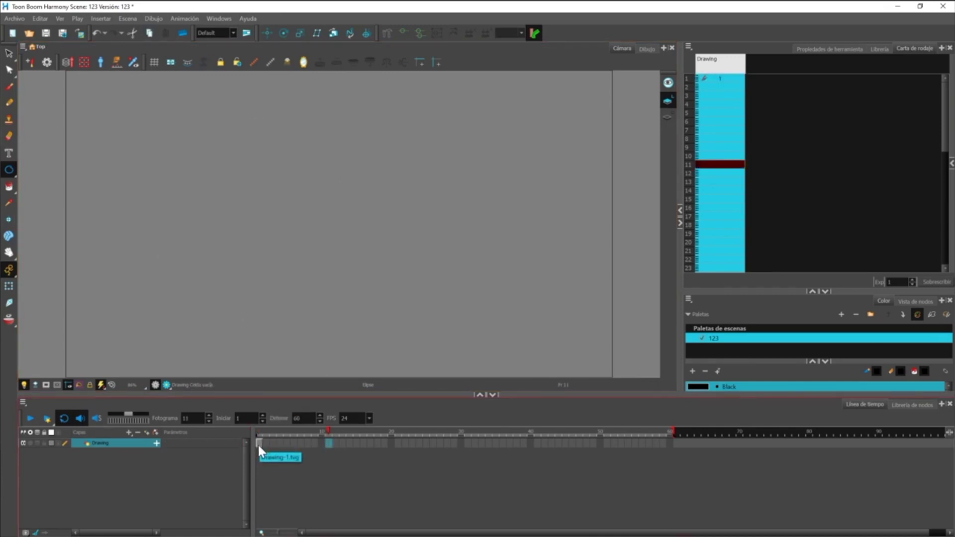
click(258, 443)
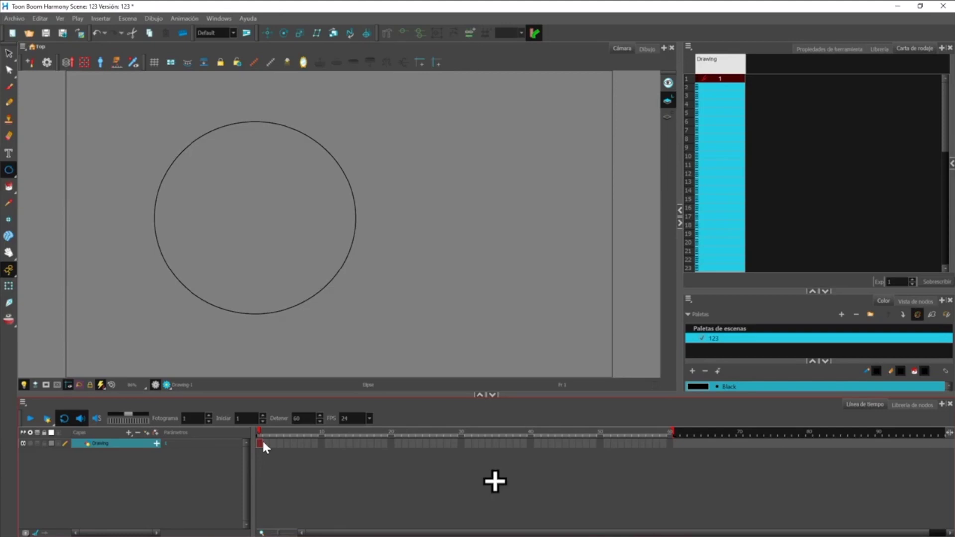
key(plus)
key(plus)
key(plus)
key(plus)
key(plus)
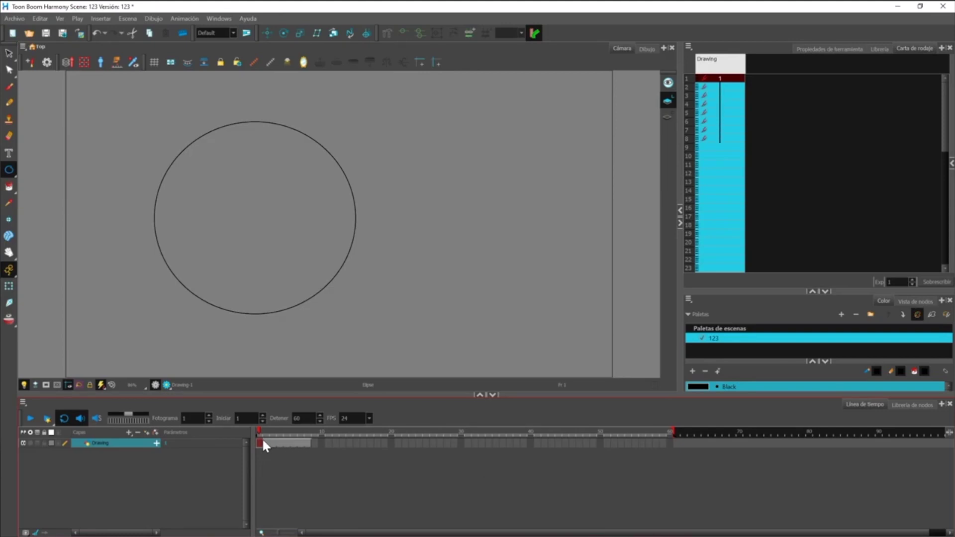
key(plus)
key(plus)
key(plus)
key(plus)
key(plus)
key(plus)
key(plus)
key(plus)
key(plus)
key(plus)
key(plus)
key(plus)
key(plus)
key(plus)
key(plus)
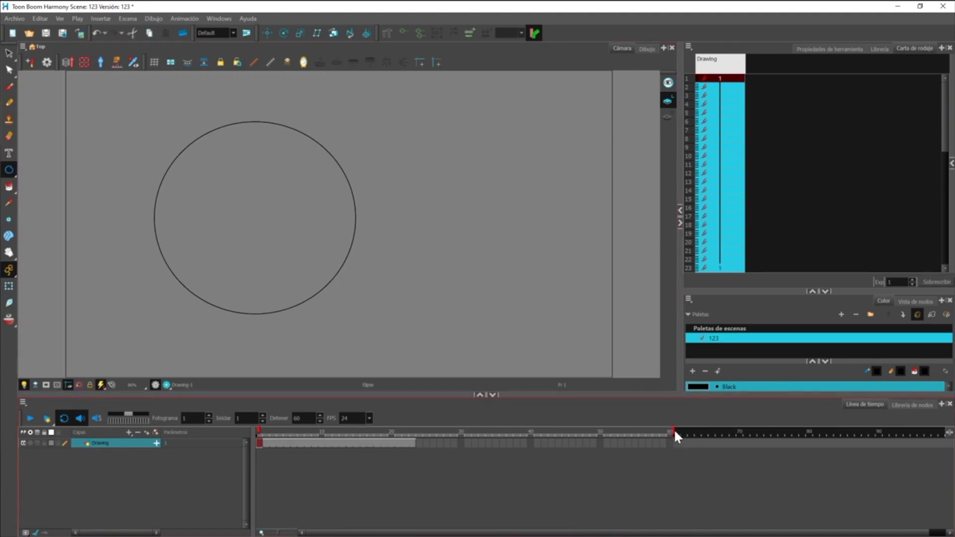
drag(673, 429, 416, 444)
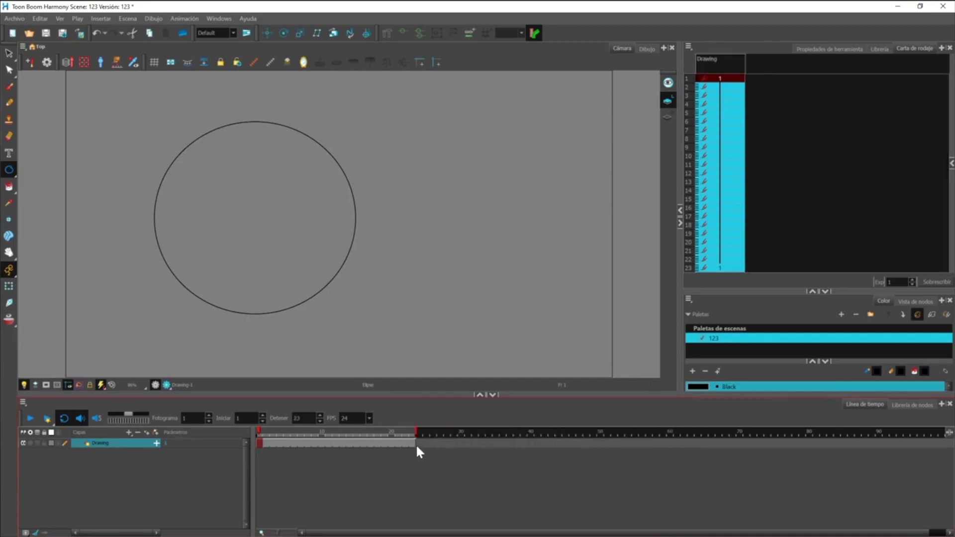
- Add keyframes to the Drawing layer at frame 1 and frame 23
click(260, 442)
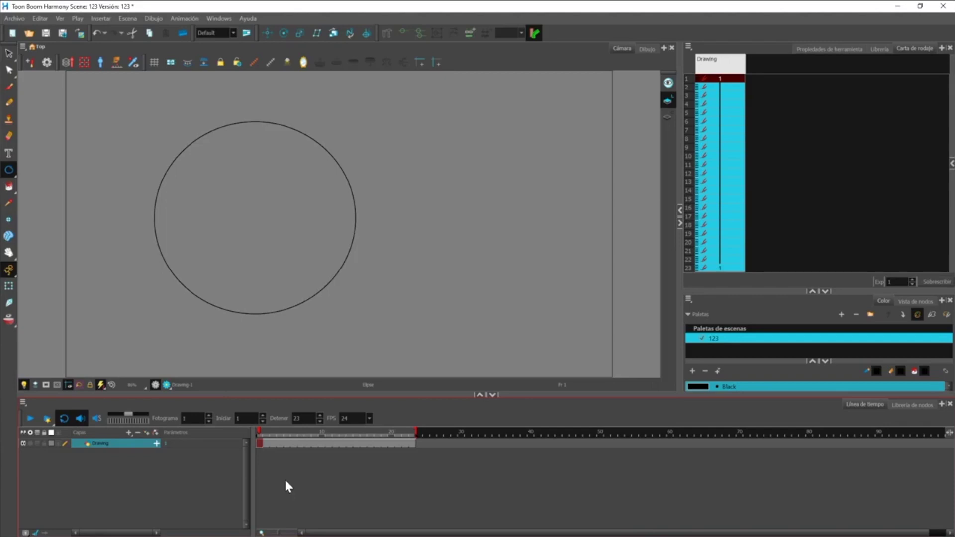
key(F6)
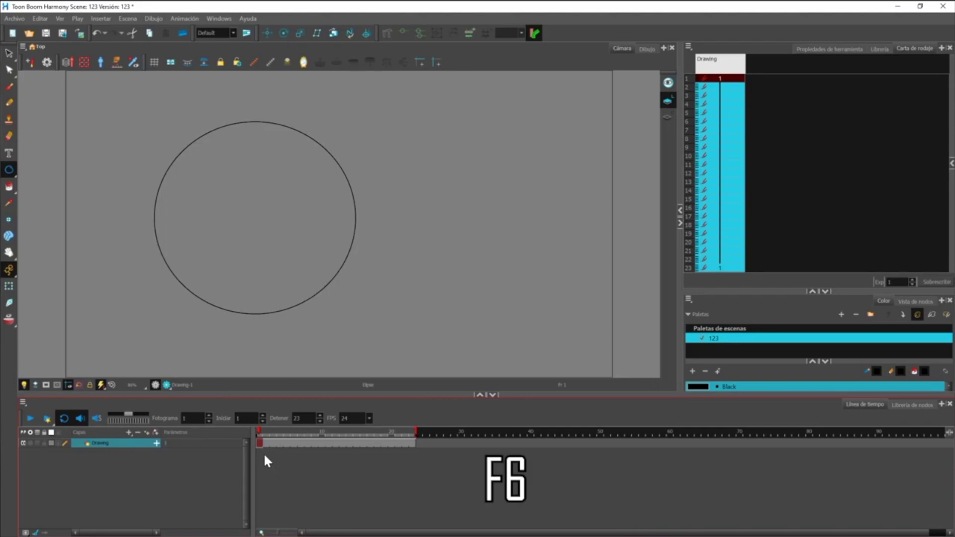
click(274, 443)
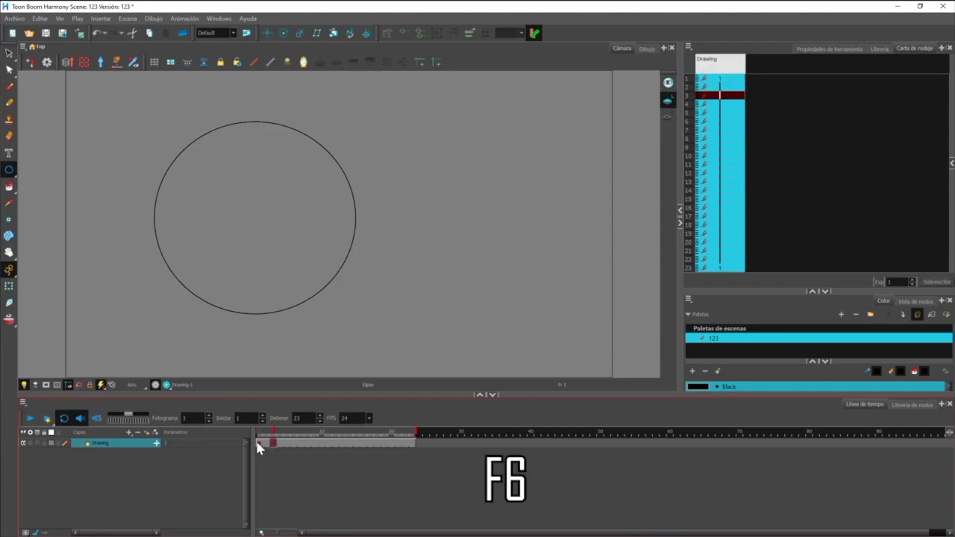
click(258, 442)
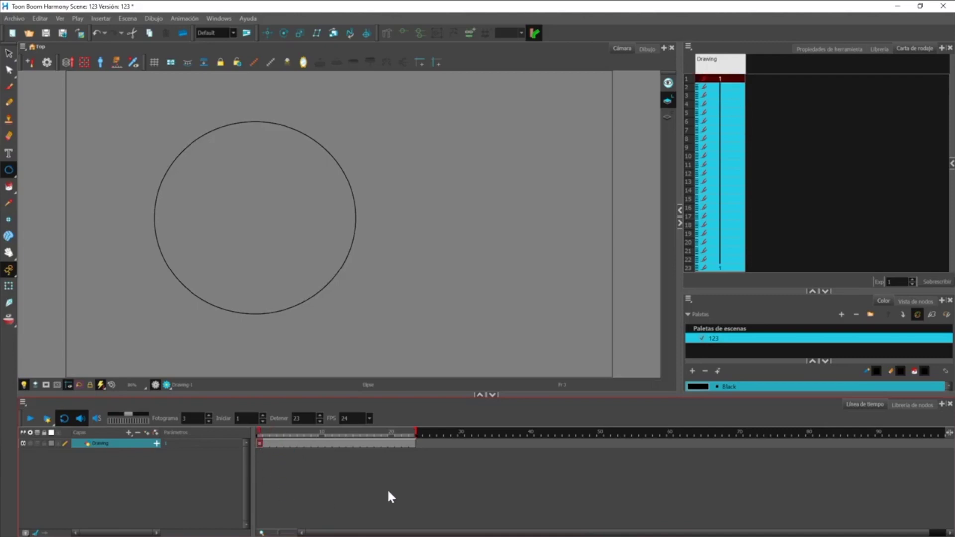
click(412, 442)
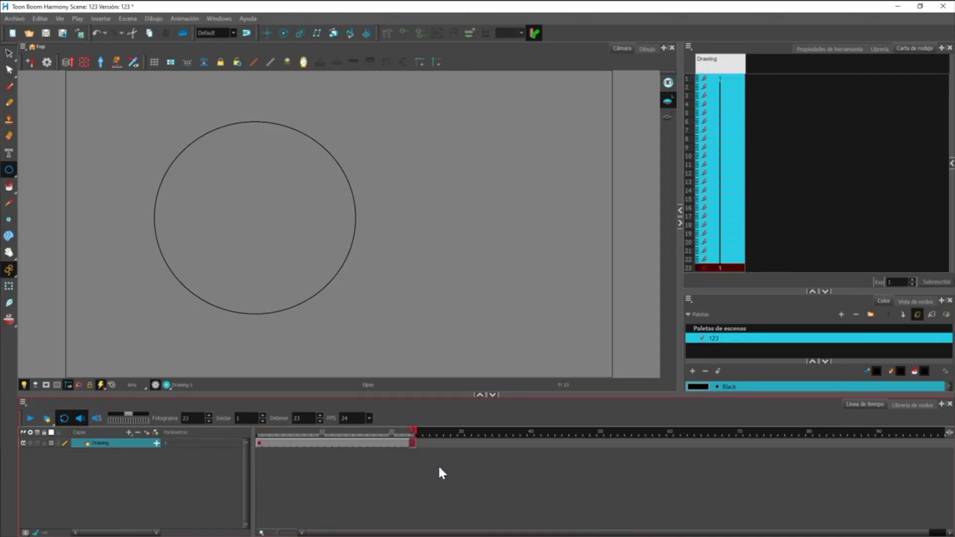
key(F6)
click(259, 442)
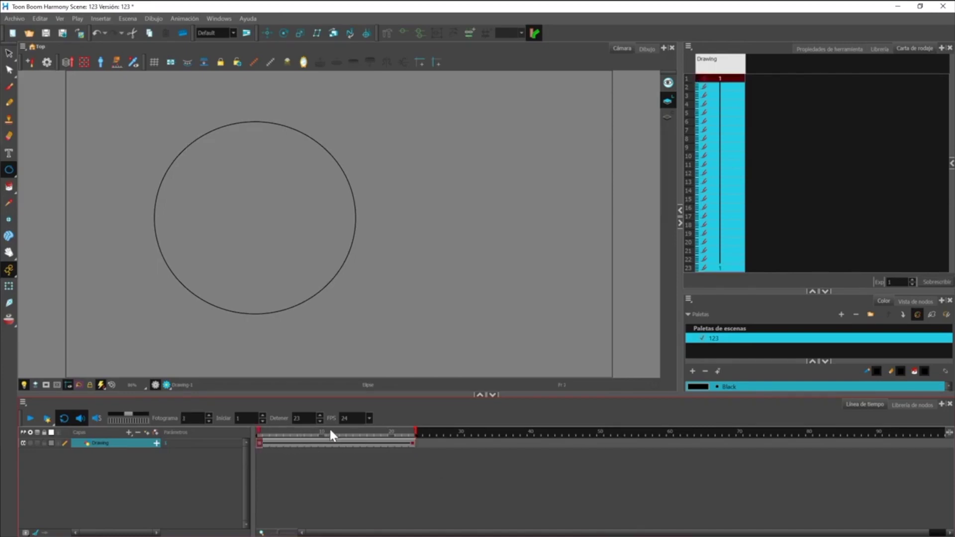
click(412, 443)
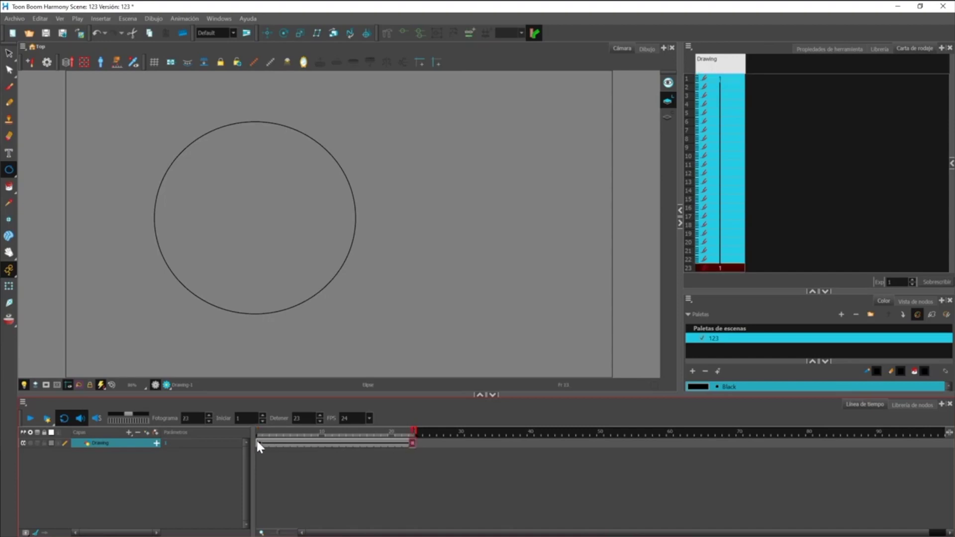
click(259, 443)
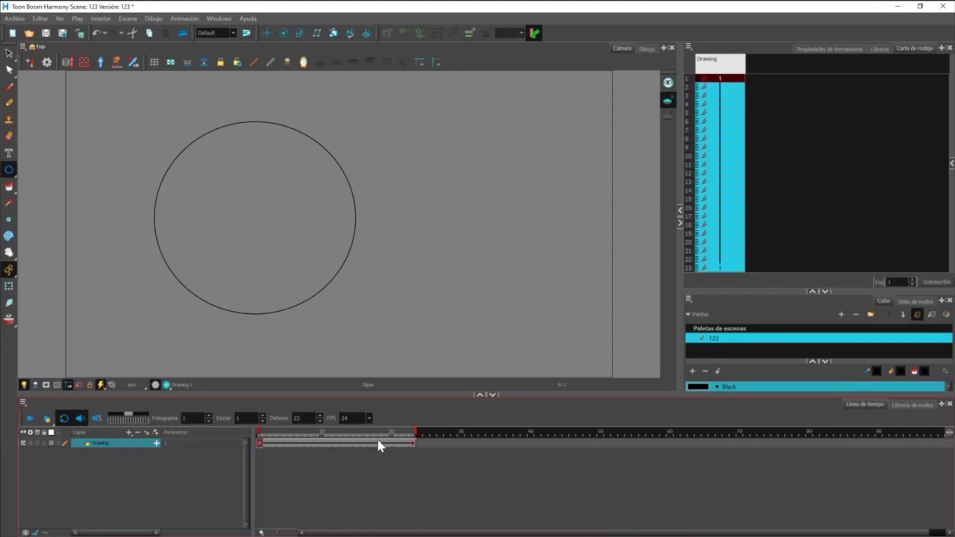
click(413, 442)
- With Animate Current Frame active, use the Transform tool at frame 1 to move the circle toward the camera frame's lower left
click(260, 443)
click(10, 274)
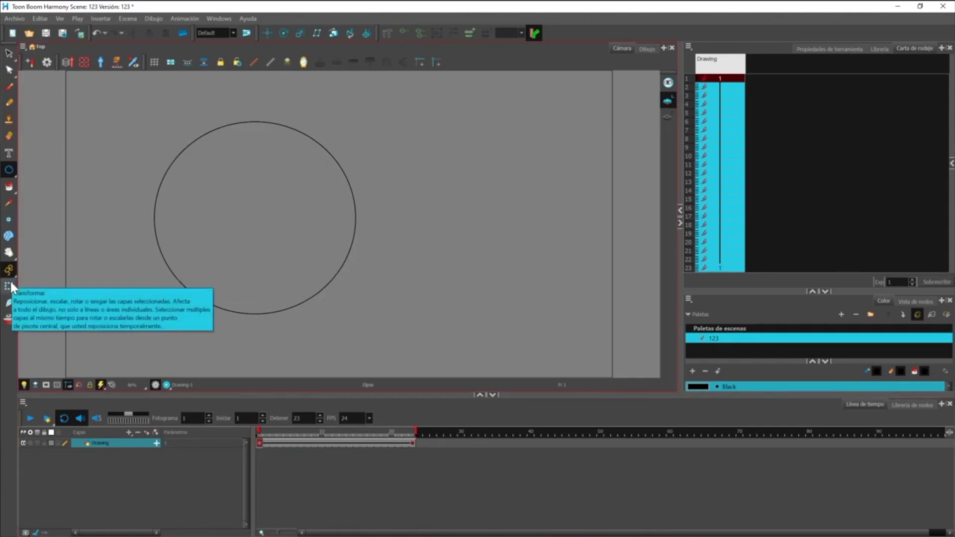
click(9, 286)
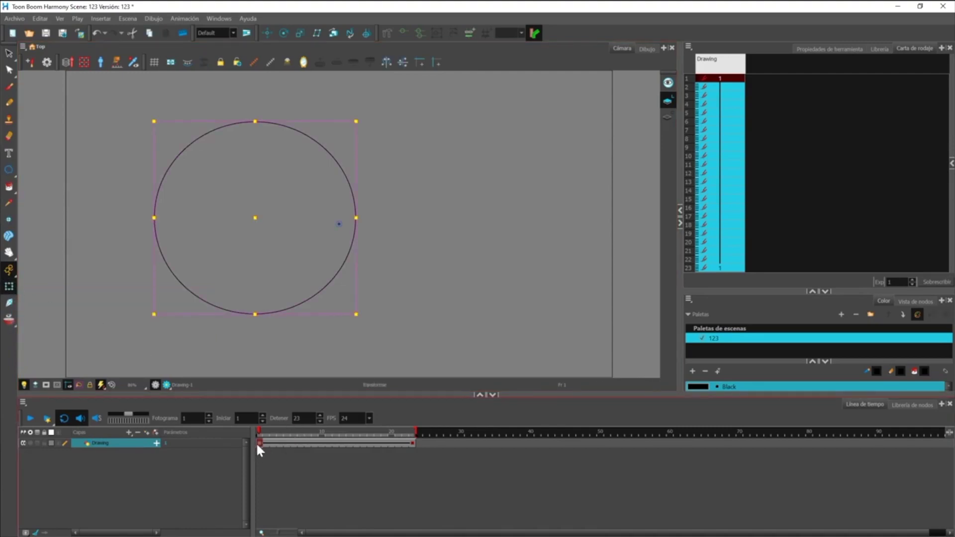
drag(254, 219, 191, 244)
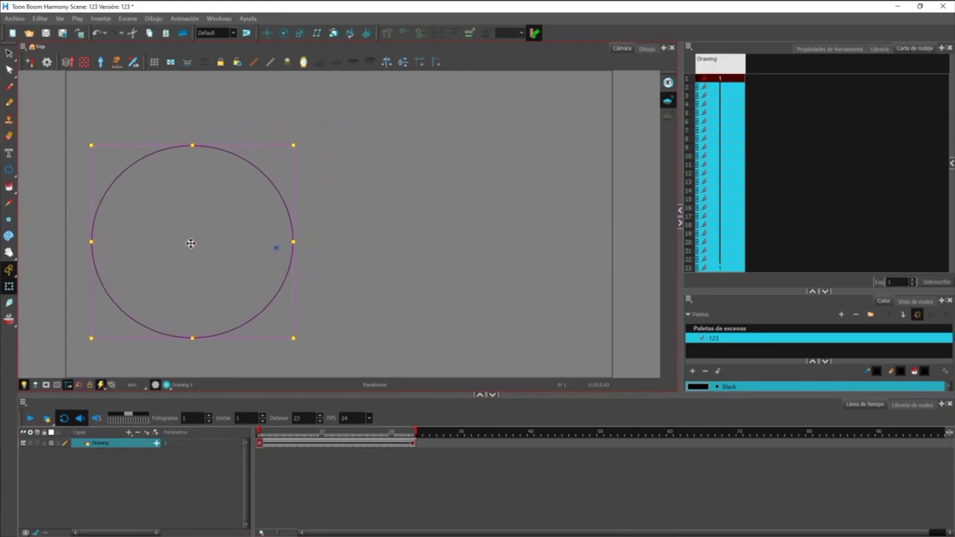
- Move the circle at frame 23 to the upper right of the camera frame with the Transform tool
click(411, 440)
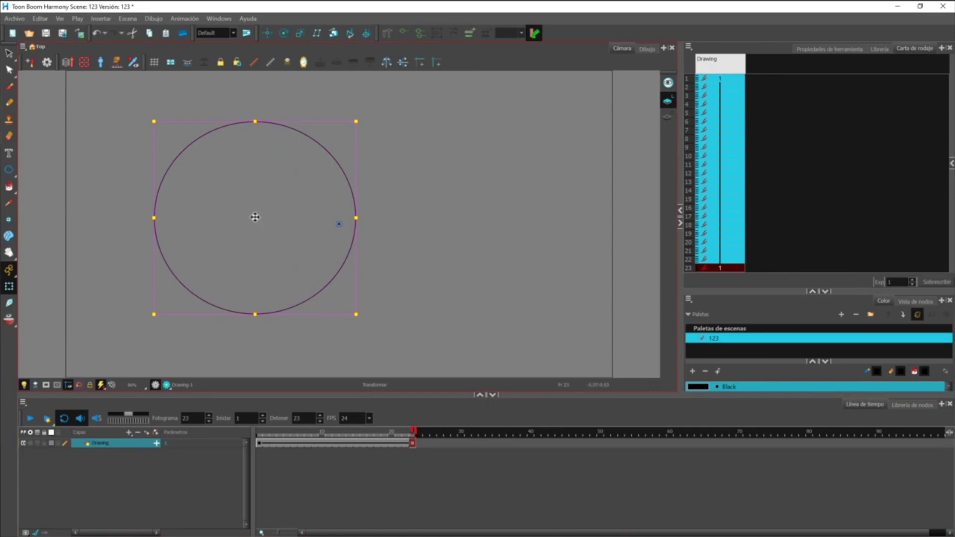
drag(254, 217, 493, 178)
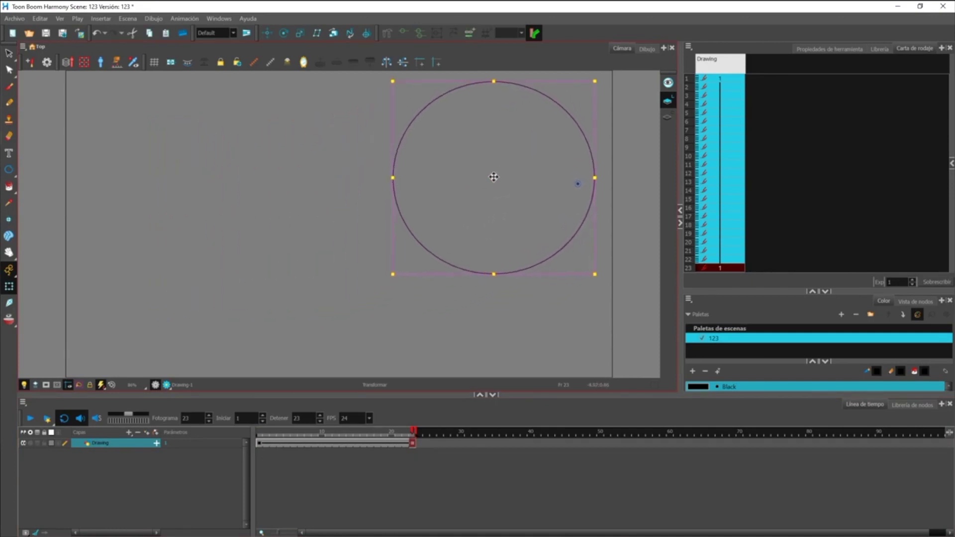
click(409, 431)
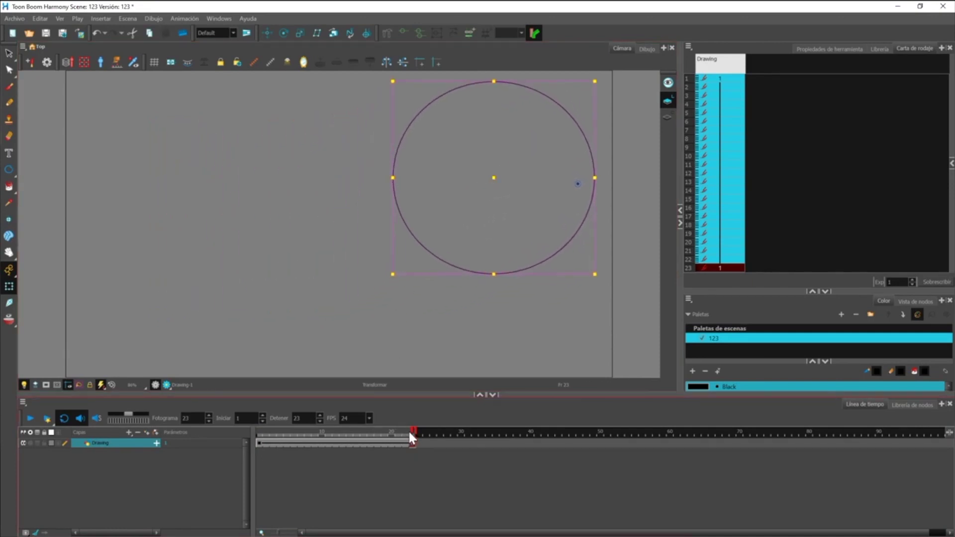
- Preview the circle's motion by comparing frames 1 and 23, scrubbing back to the start and playing the animation
click(258, 443)
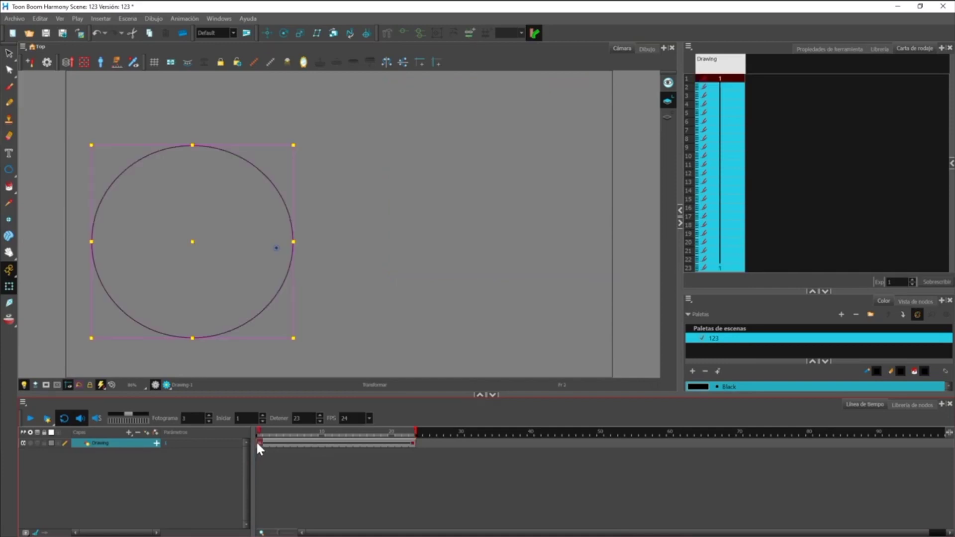
click(412, 437)
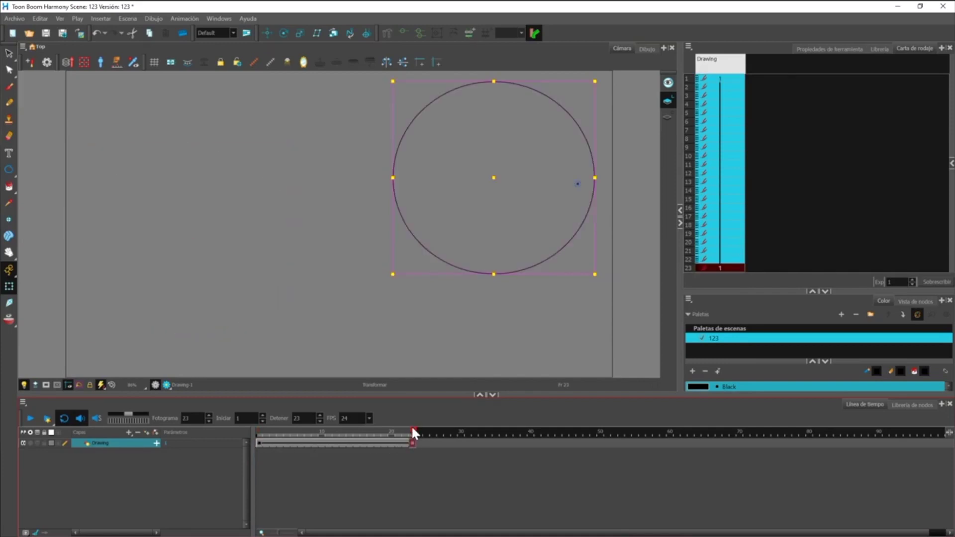
drag(413, 429, 230, 432)
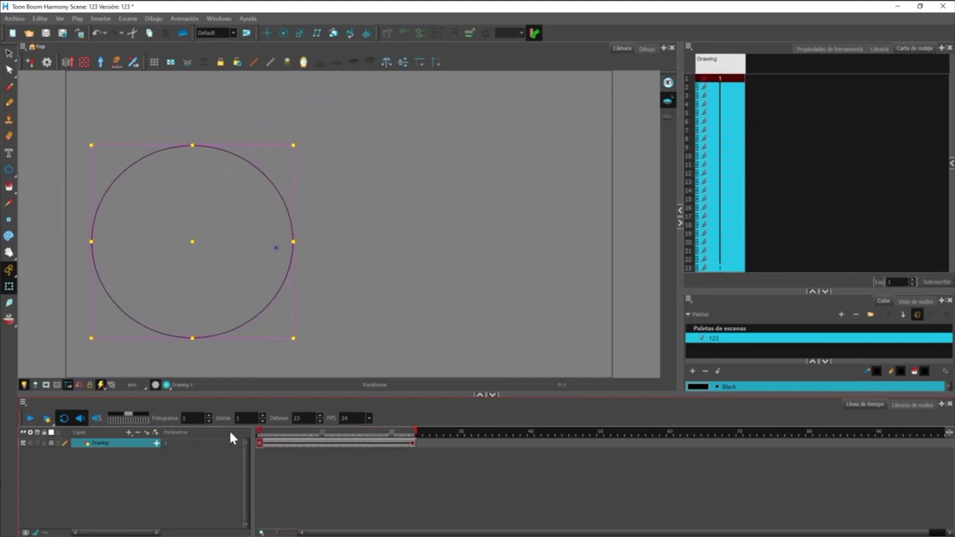
click(30, 418)
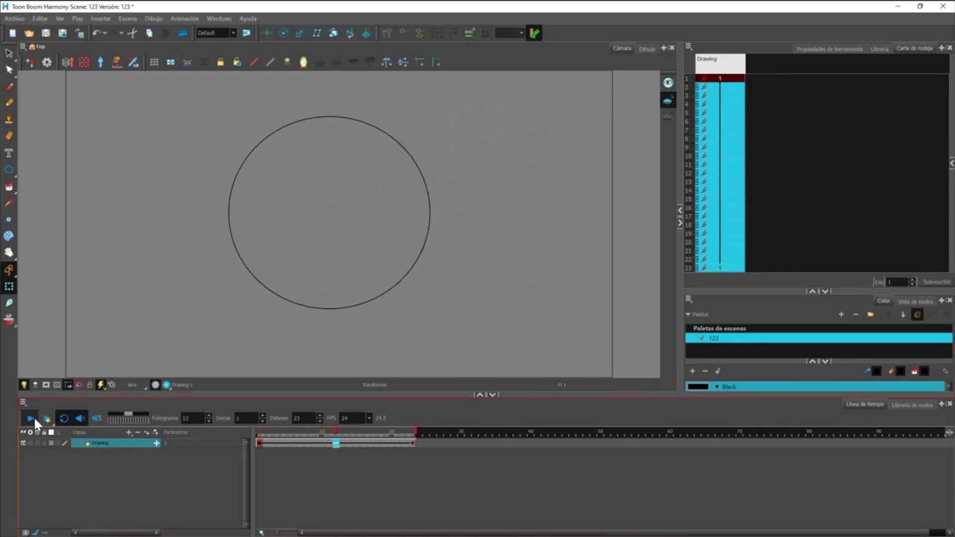
click(31, 417)
- Remove the Drawing layer's keyframes at frame 1 and frame 23
click(258, 440)
key(F7)
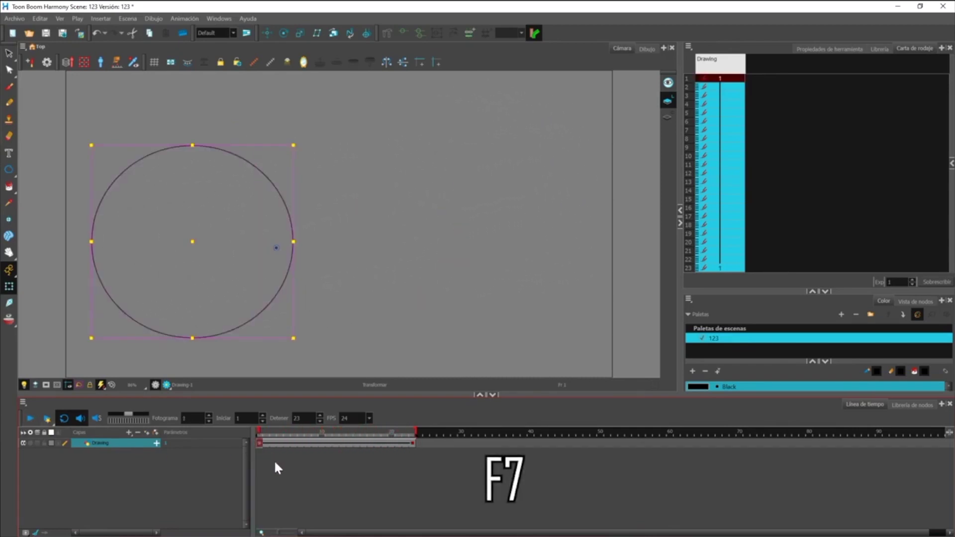
key(F7)
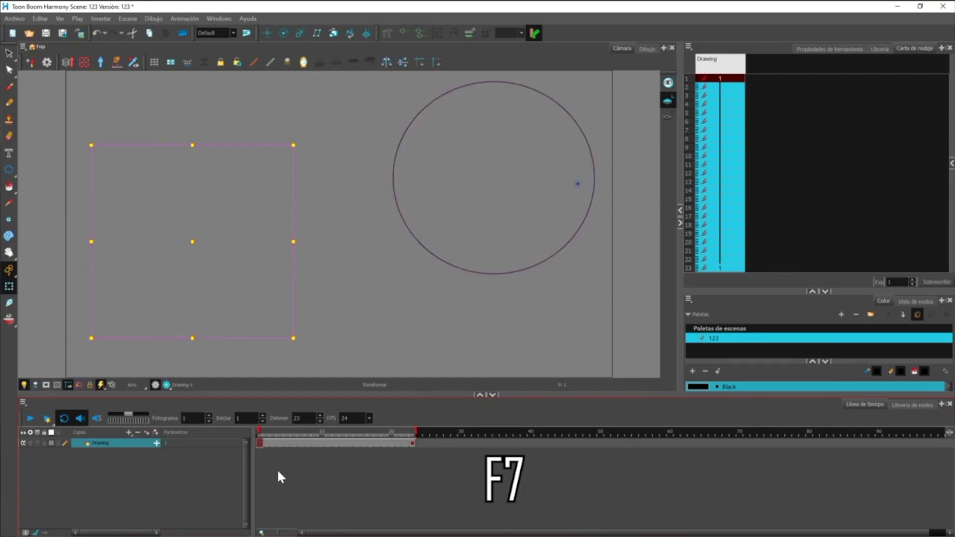
click(412, 440)
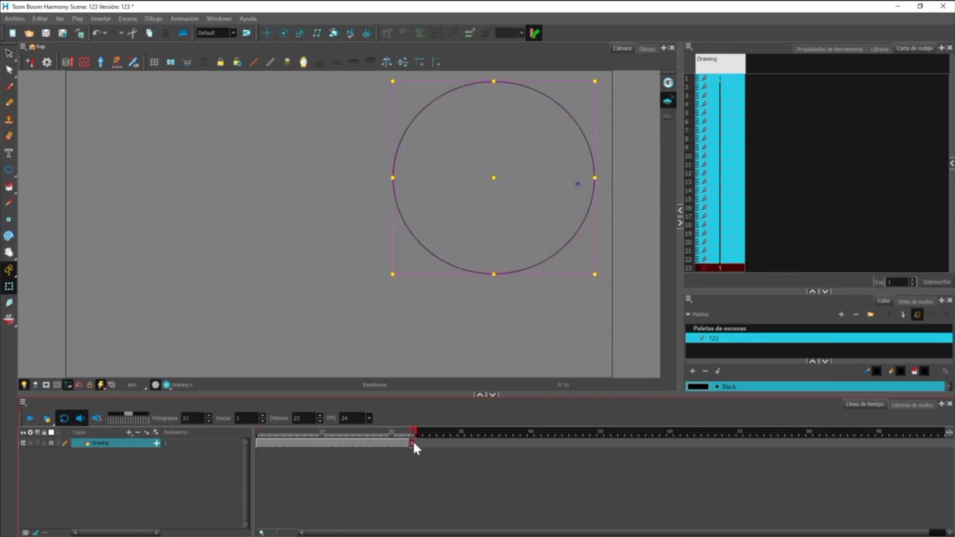
click(330, 354)
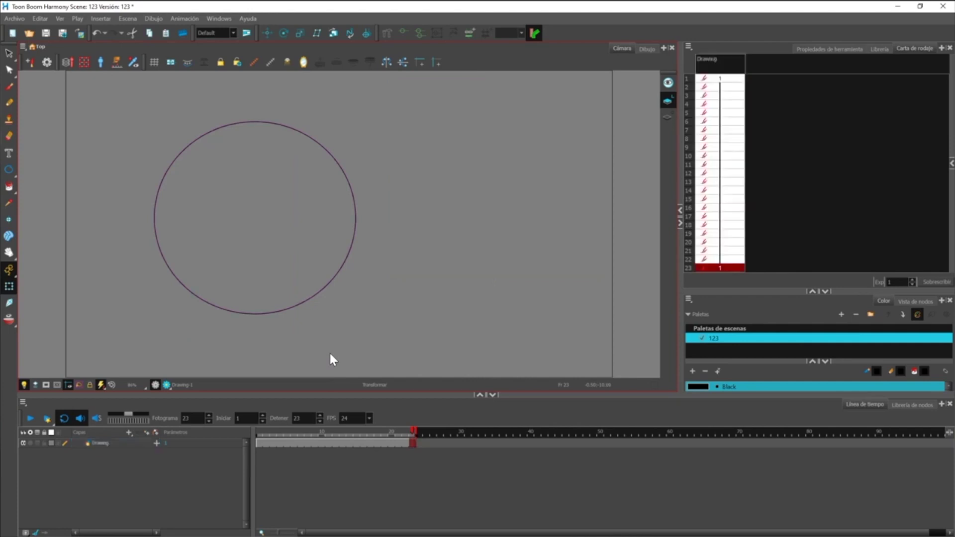
- Add keyframes at frames 1 and 23 of the Drawing layer again and scale the circle down at frame 1
click(411, 443)
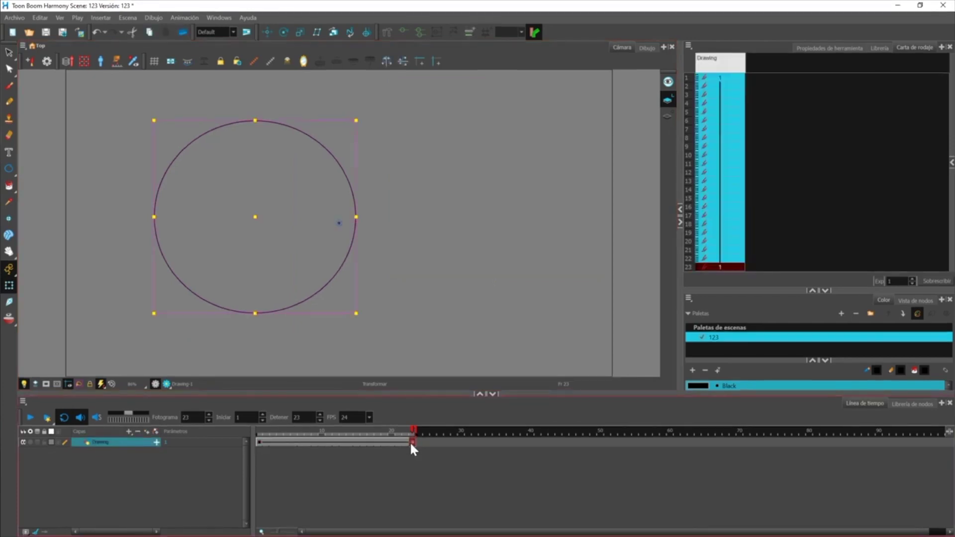
click(259, 441)
drag(353, 316, 347, 279)
mouse_move(259, 426)
mouse_down()
mouse_move(416, 426)
mouse_move(258, 424)
mouse_up()
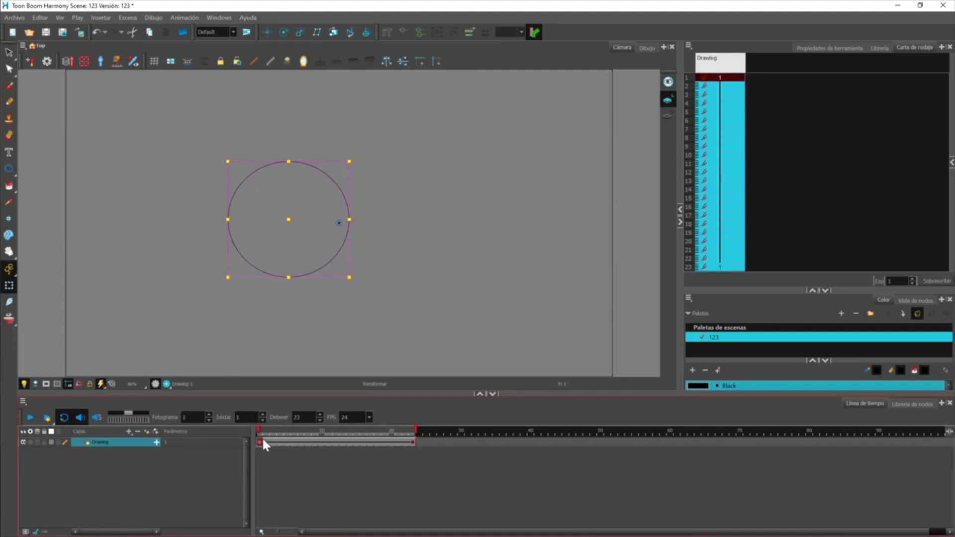
click(409, 442)
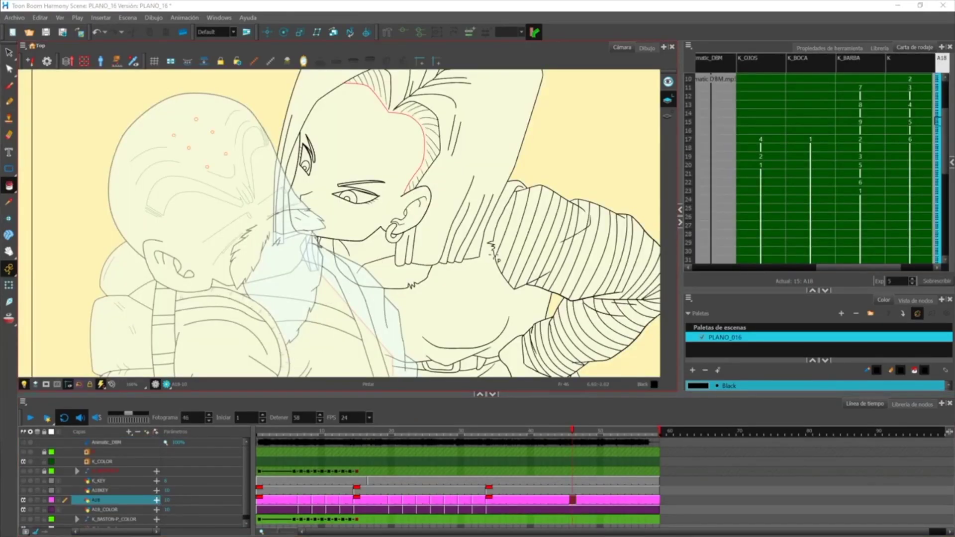
- In the PLANO_16 scene, inspect the marked key drawings on the A18KEY layer at frames 1, 15 and 34 and play the animation
click(8, 69)
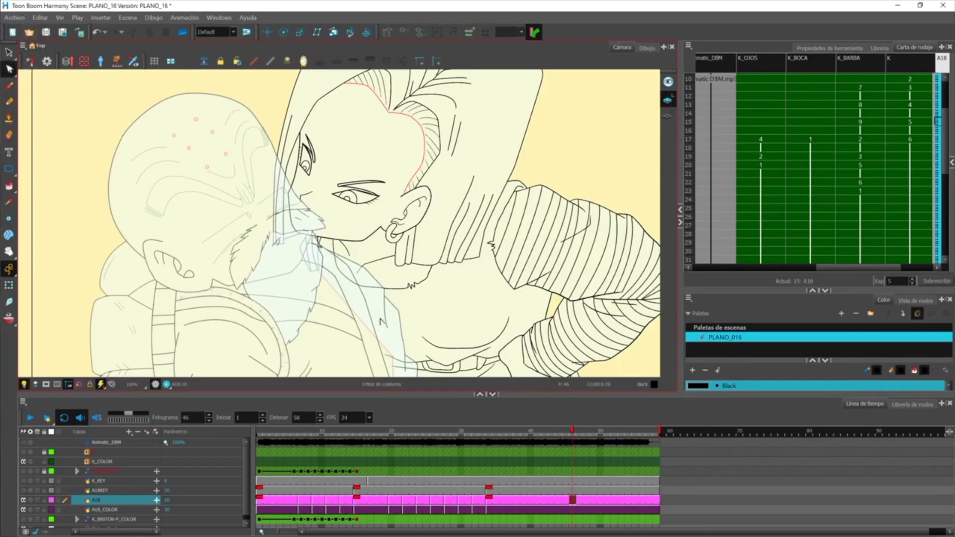
click(261, 488)
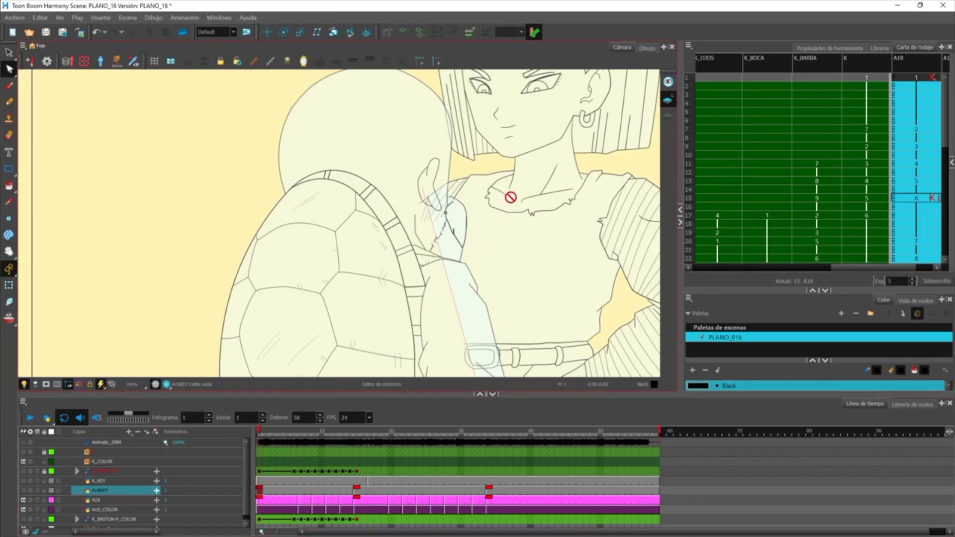
click(358, 488)
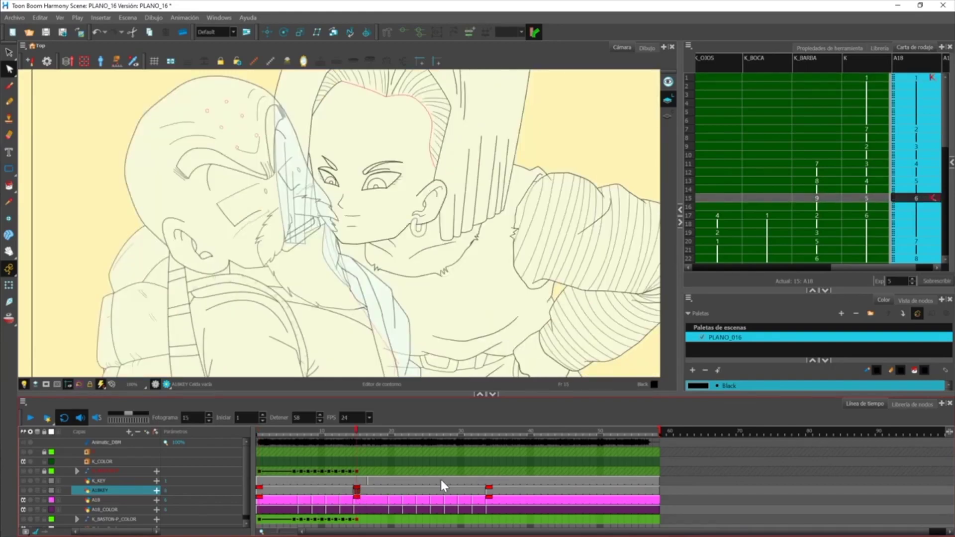
click(490, 487)
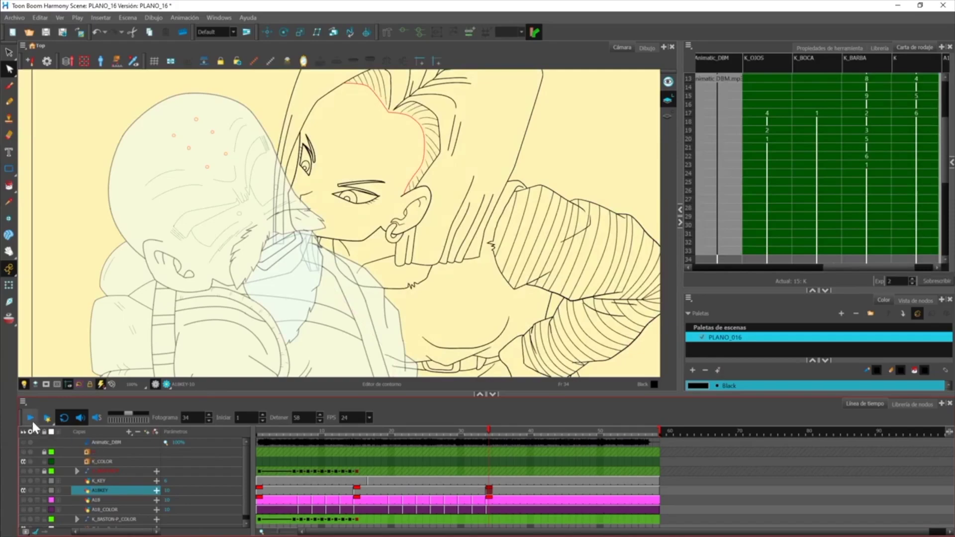
click(29, 419)
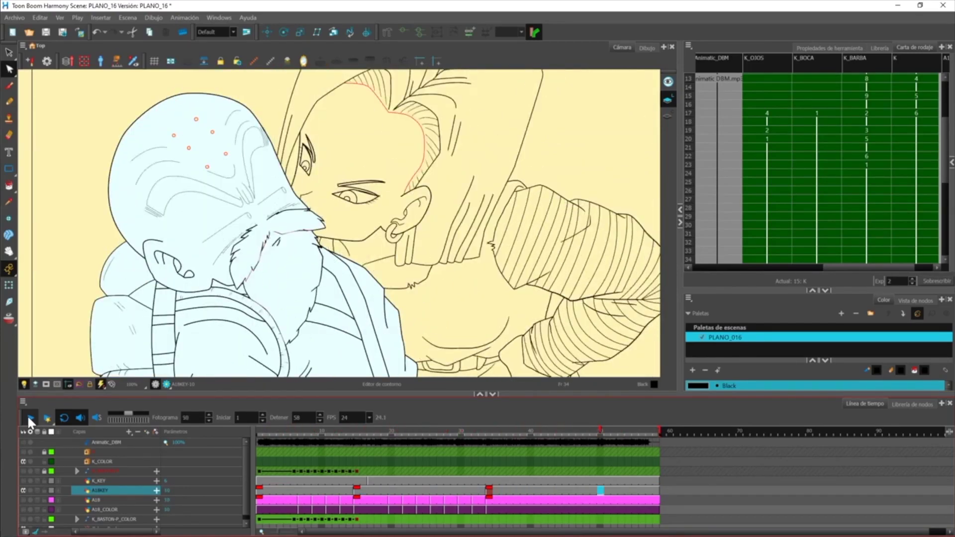
click(27, 414)
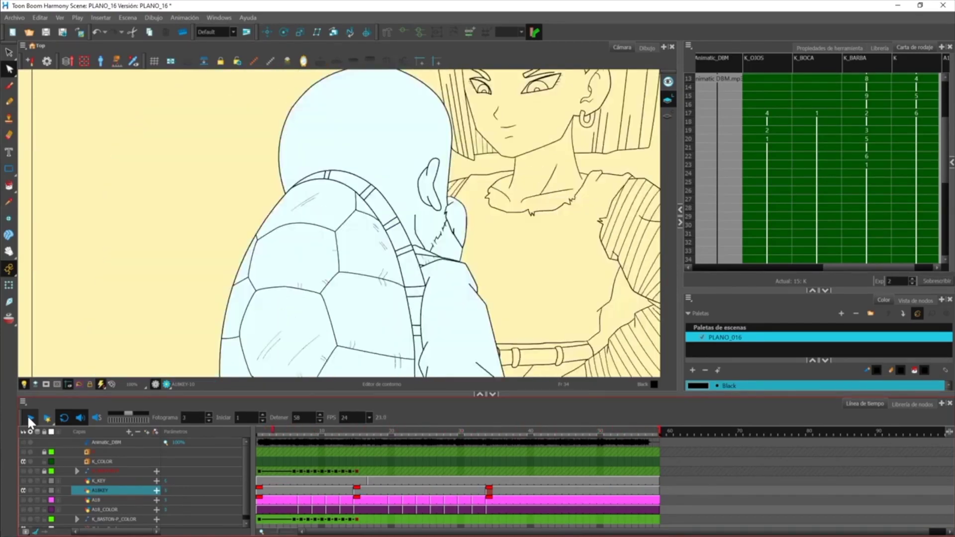
- Examine the in-between drawings along the A18 layer from frame 7 to frame 26, then return to frame 1 and play the scene
click(302, 500)
click(314, 500)
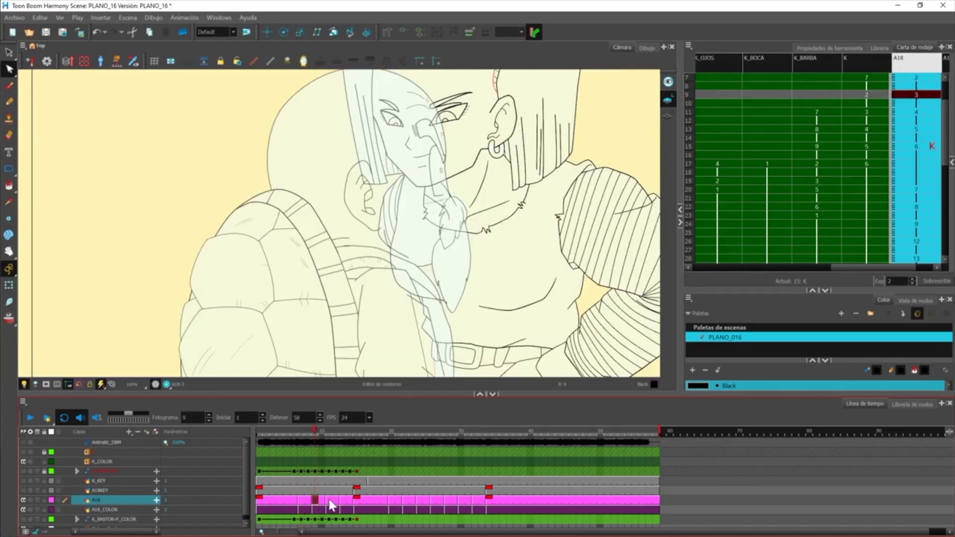
click(330, 499)
click(341, 500)
click(399, 500)
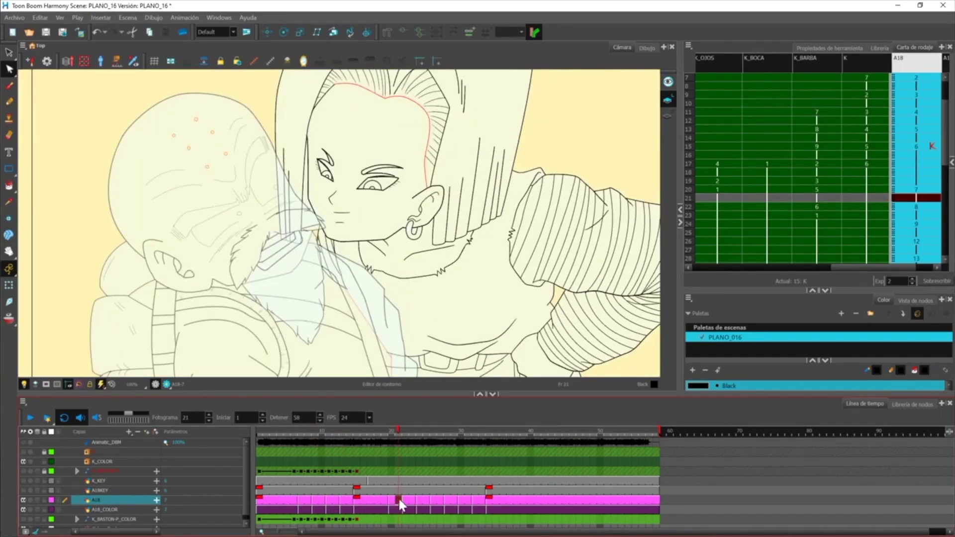
click(431, 499)
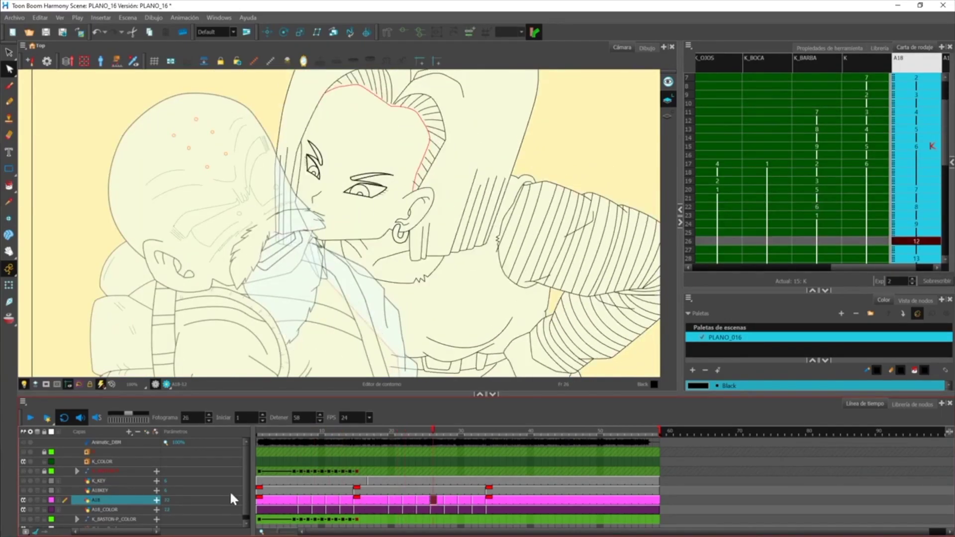
click(259, 500)
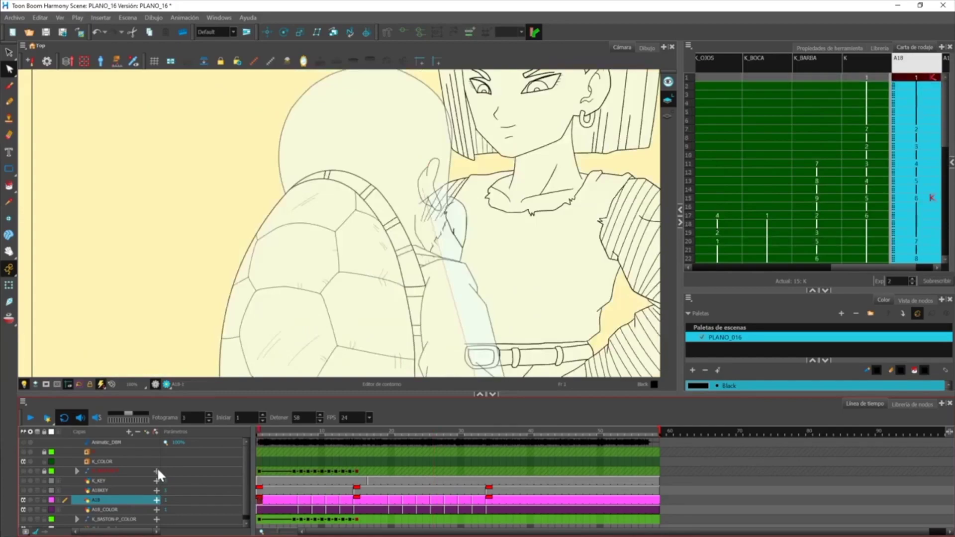
click(31, 417)
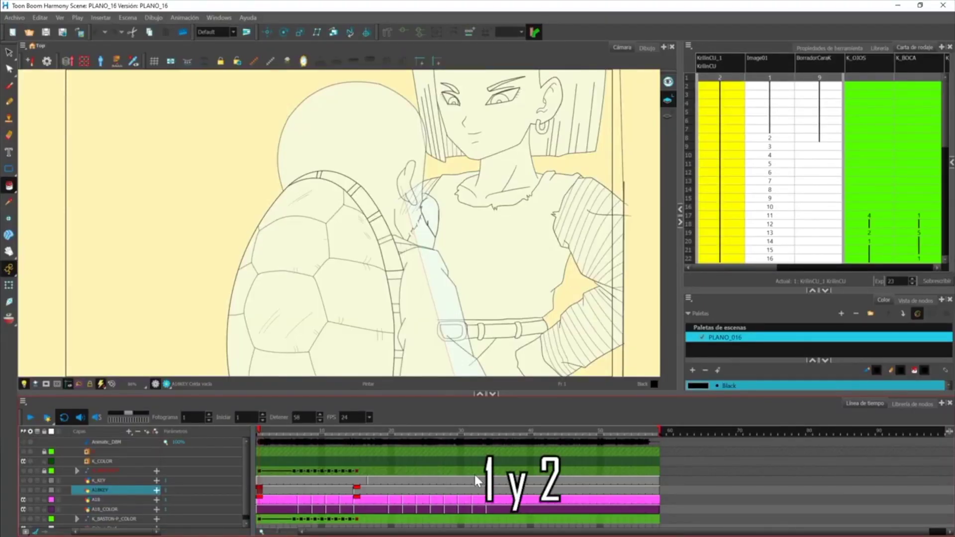
- Zoom the timeline in and out repeatedly, leaving the whole scene range spread across most of its width
key(2)
key(2)
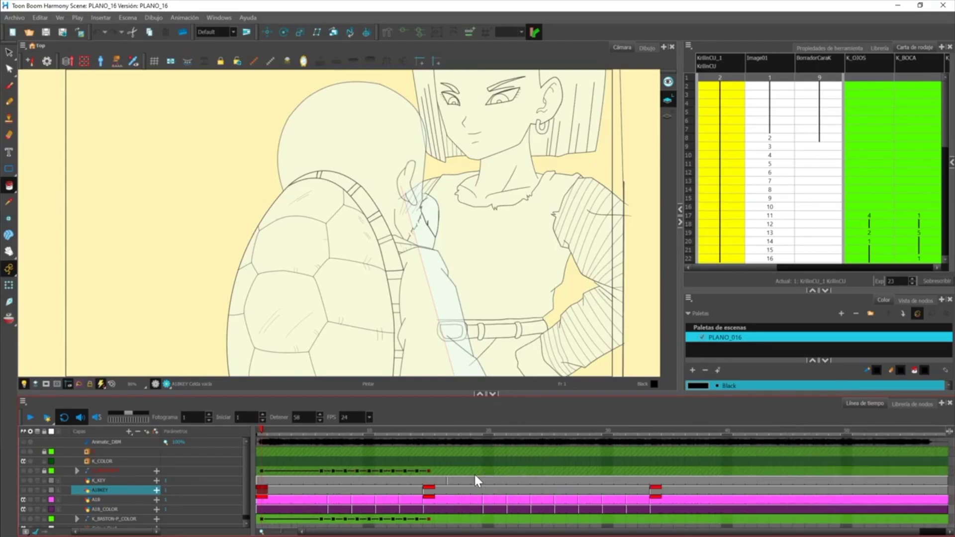
key(1)
key(1)
key(1)
key(1)
key(1)
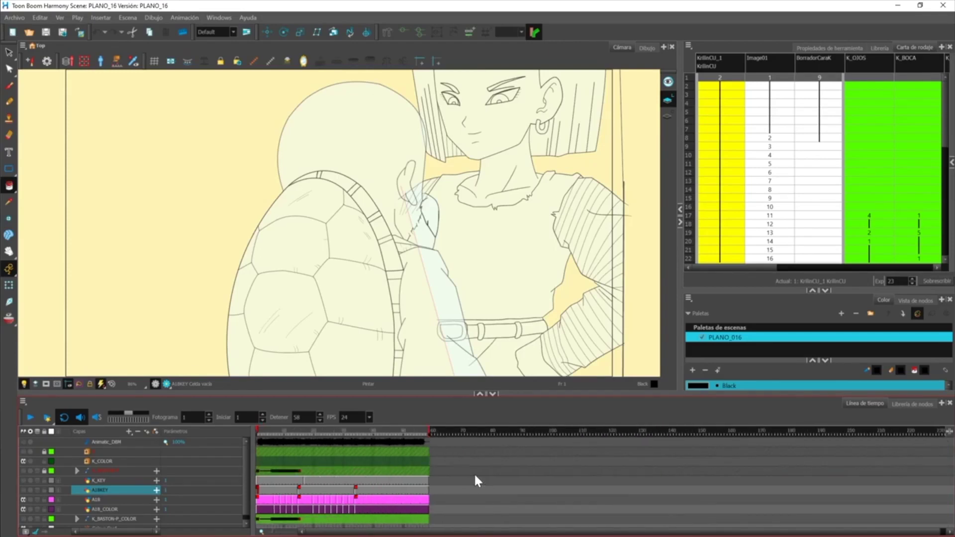
key(2)
key(2)
key(2)
key(2)
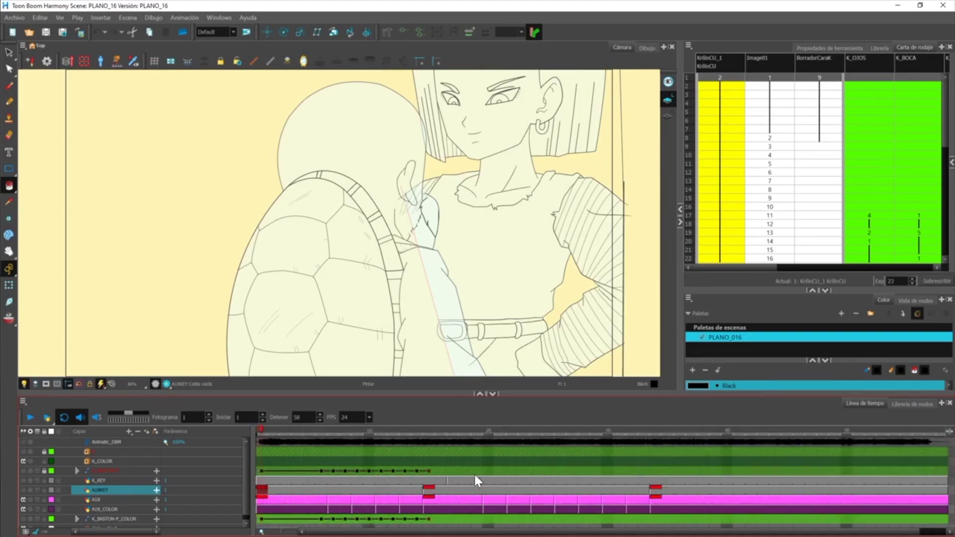
key(1)
key(1)
key(1)
key(1)
key(2)
key(2)
key(2)
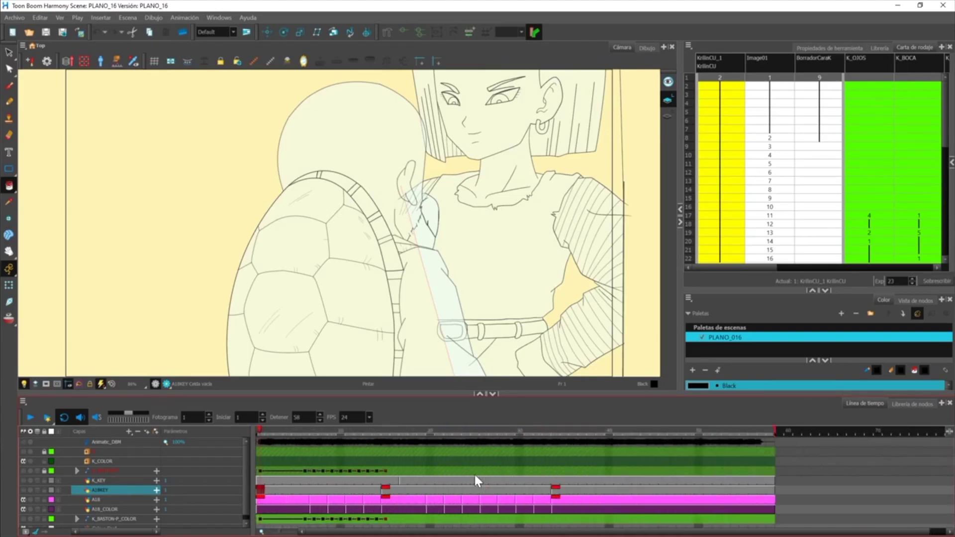
key(2)
key(1)
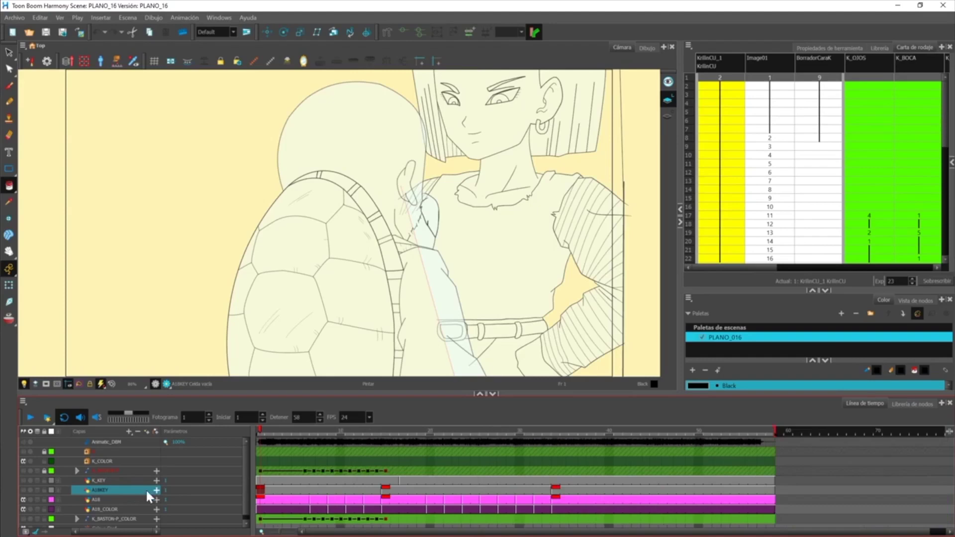
- Show drawing thumbnails on the A18, A18_COLOR and K_KEY layers and enlarge the timeline area to fit them
click(59, 499)
scroll(144, 489, down, 3)
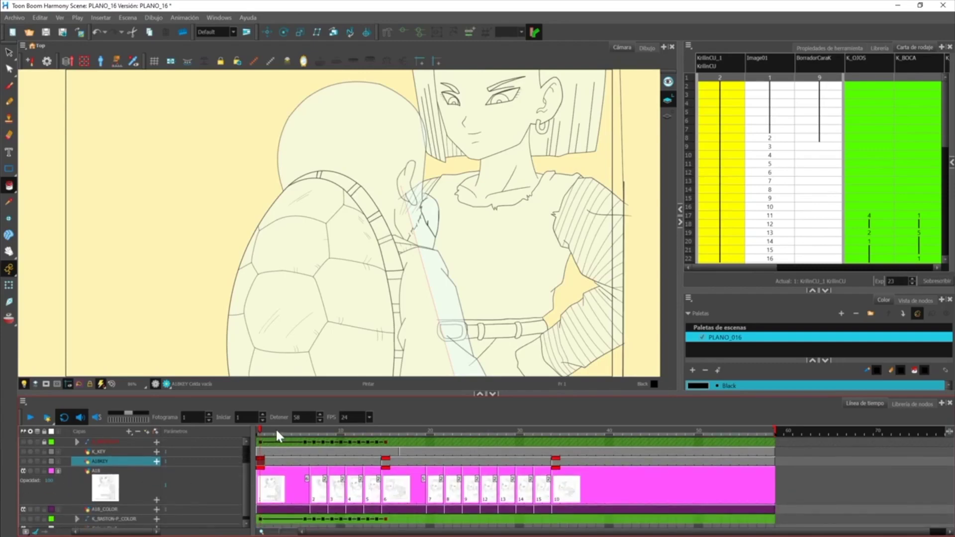
mouse_move(258, 425)
mouse_down()
mouse_move(313, 426)
mouse_move(340, 251)
mouse_up()
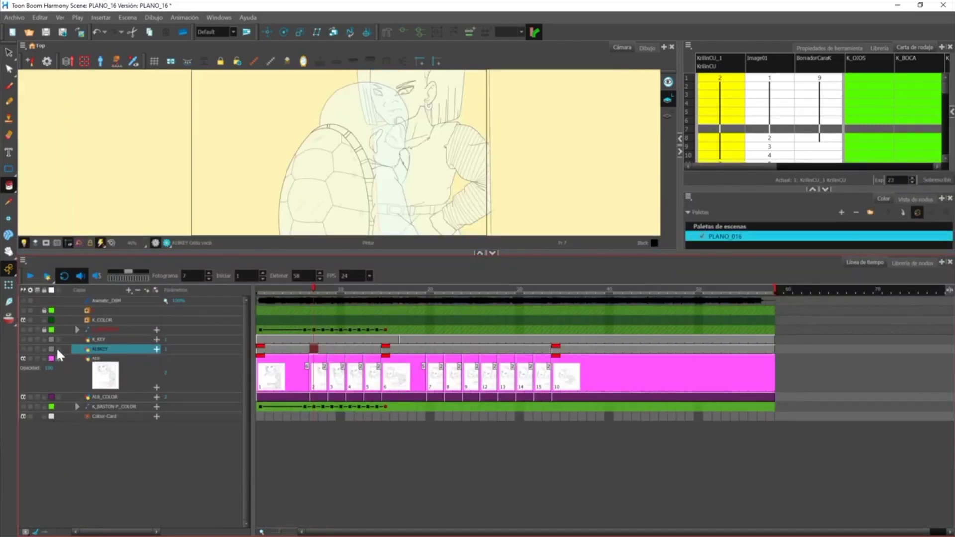
click(59, 396)
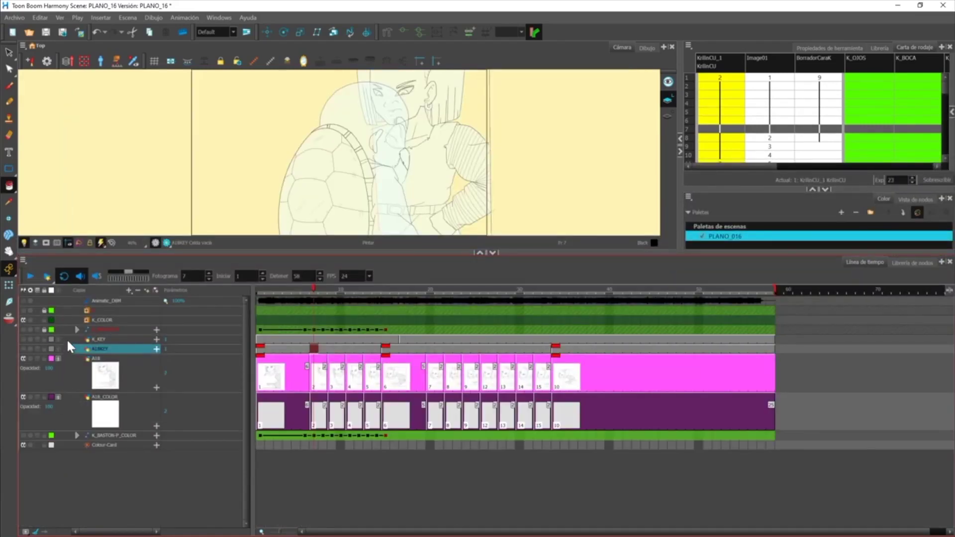
click(58, 340)
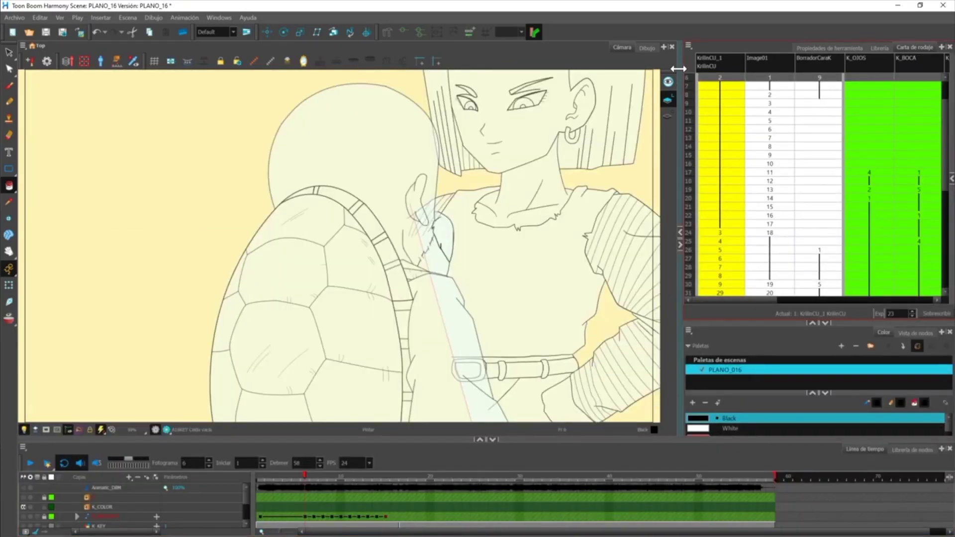
- Widen the Xsheet and select the key-marked cells of drawings 1 and 6 in the A18 column
drag(679, 69, 577, 67)
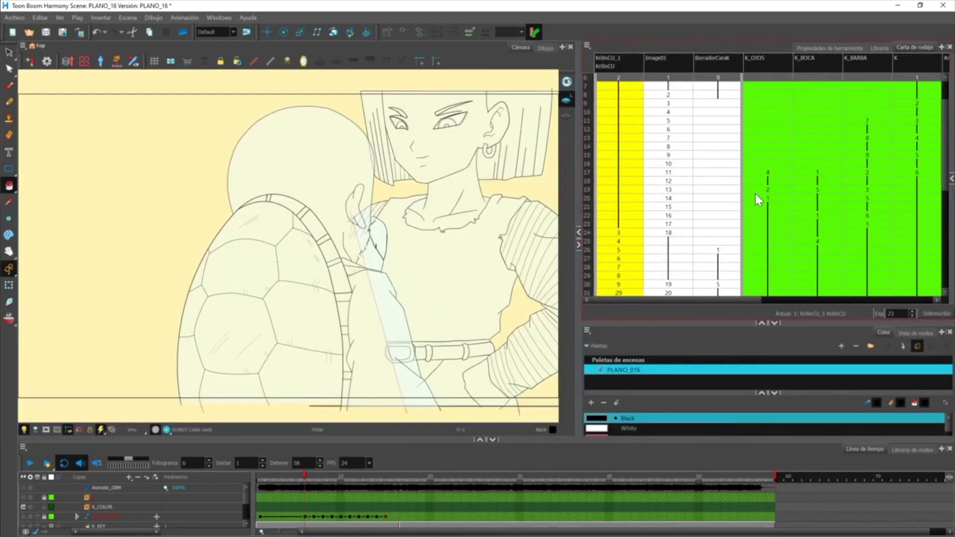
drag(732, 297, 918, 302)
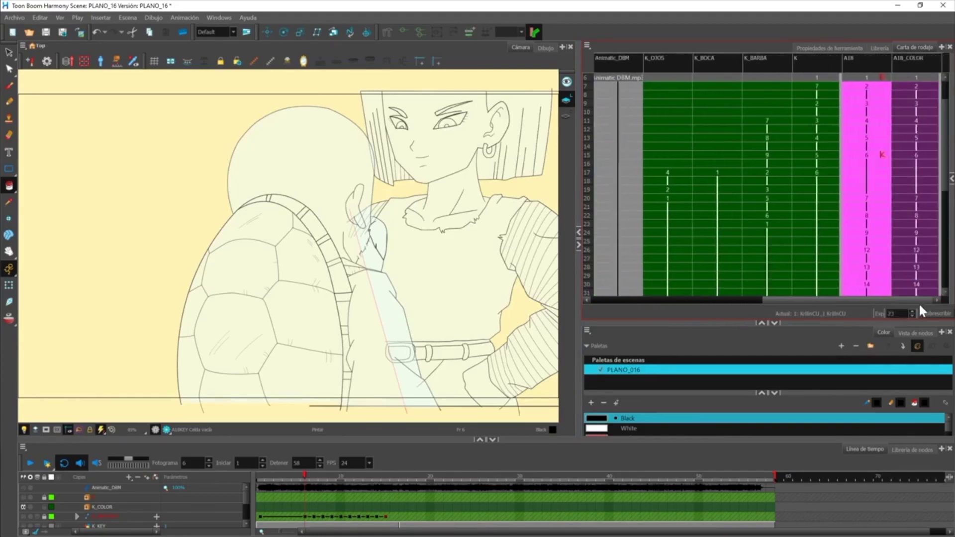
click(871, 78)
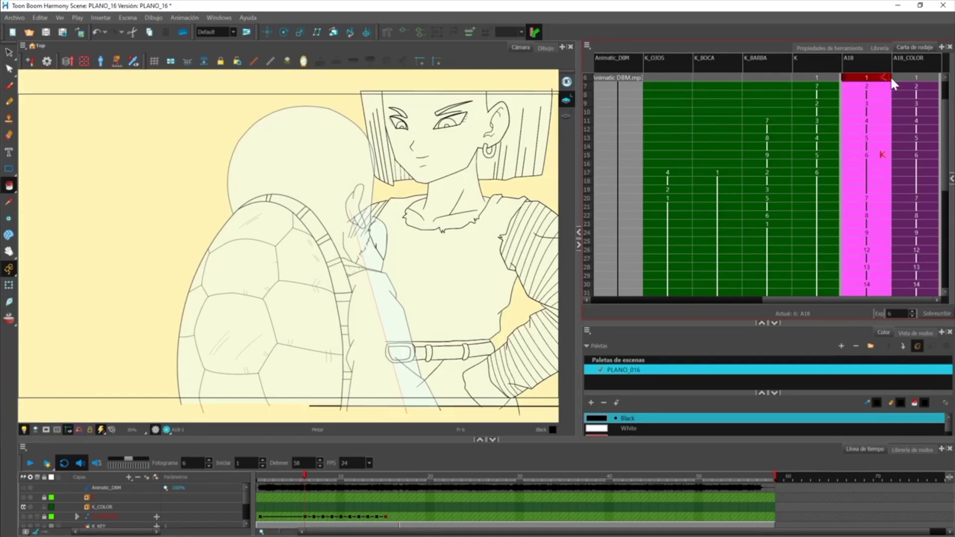
click(876, 154)
- Step through the A18 layer frame by frame from frame 1 to frame 24 to review its drawings
click(260, 504)
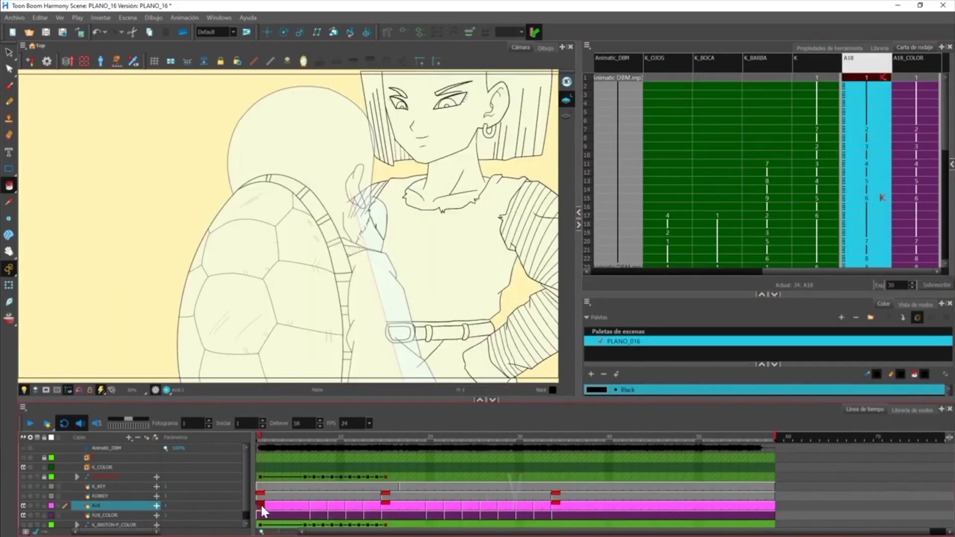
key(period)
key(period)
key(period)
key(period)
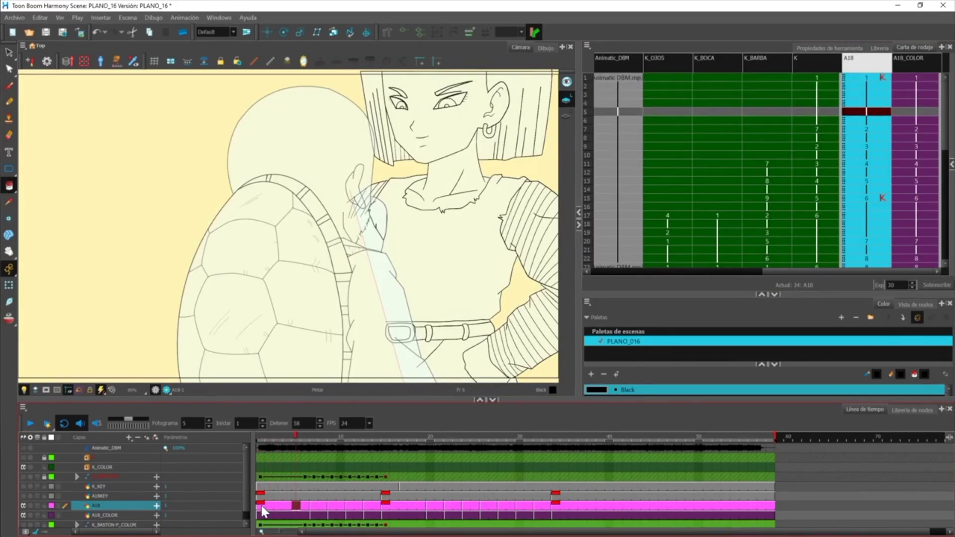
key(period)
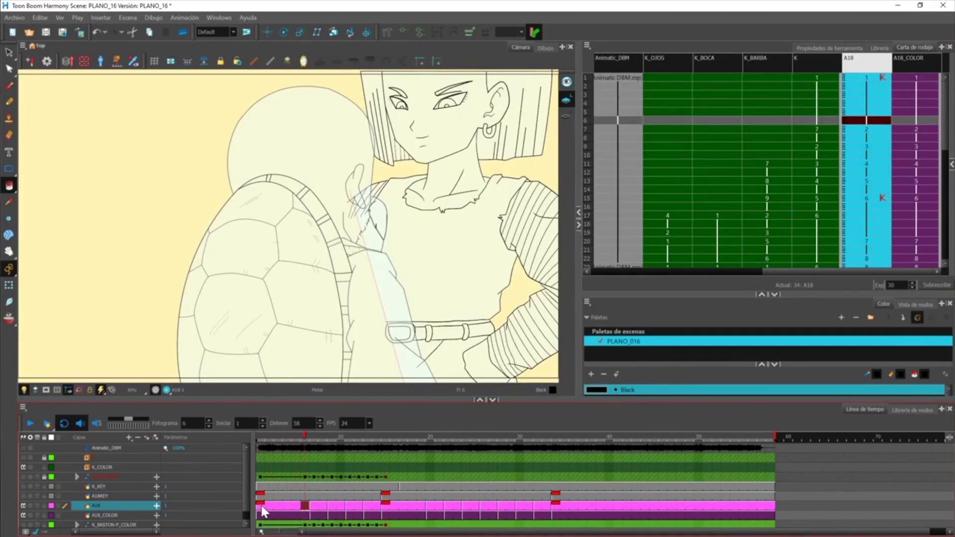
key(period)
key(period)
key(period)
key(period)
key(period)
key(period)
key(period)
key(period)
key(period)
key(period)
key(period)
key(period)
key(period)
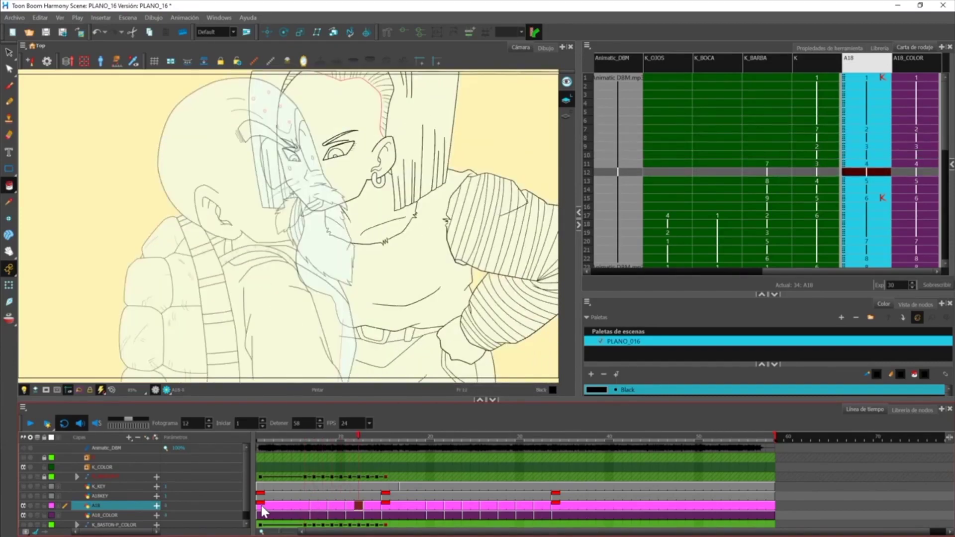
key(period)
key(period)
key(period)
key(period)
key(period)
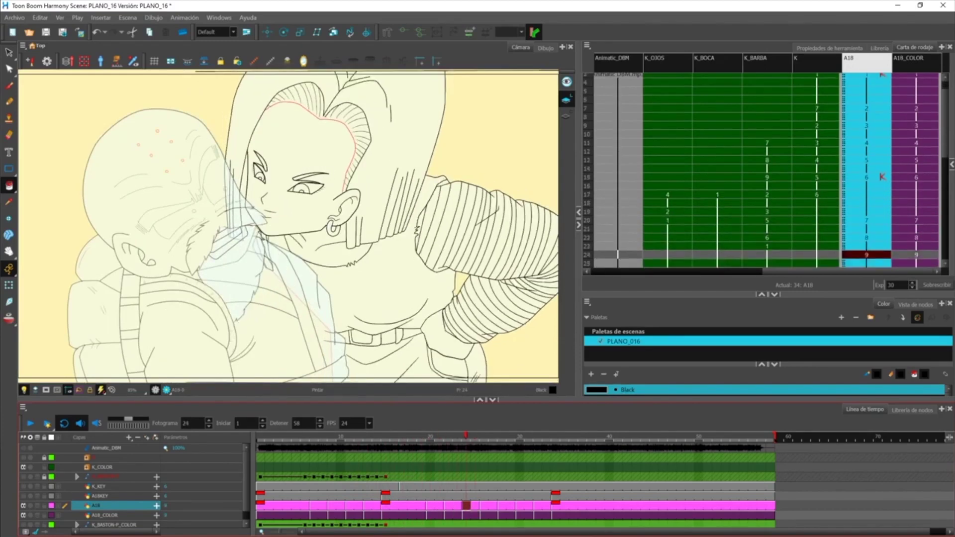
- Jump to different frames of the A18 layer between frames 14 and 25 to compare its drawings
key(period)
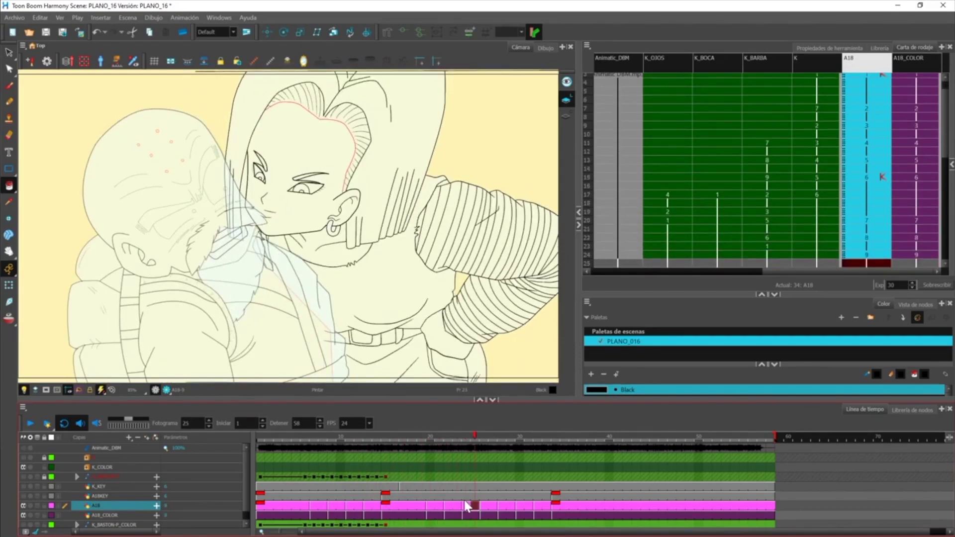
click(466, 505)
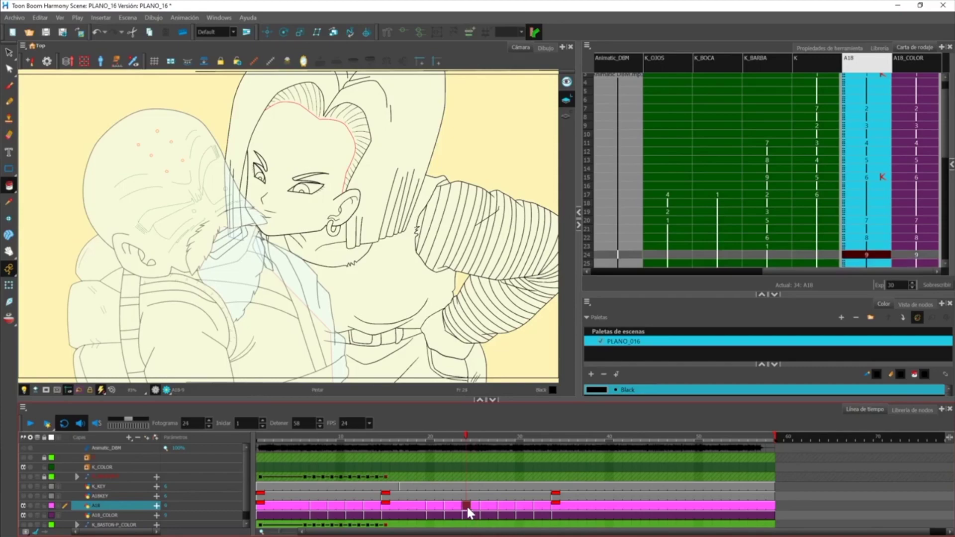
click(404, 507)
click(376, 507)
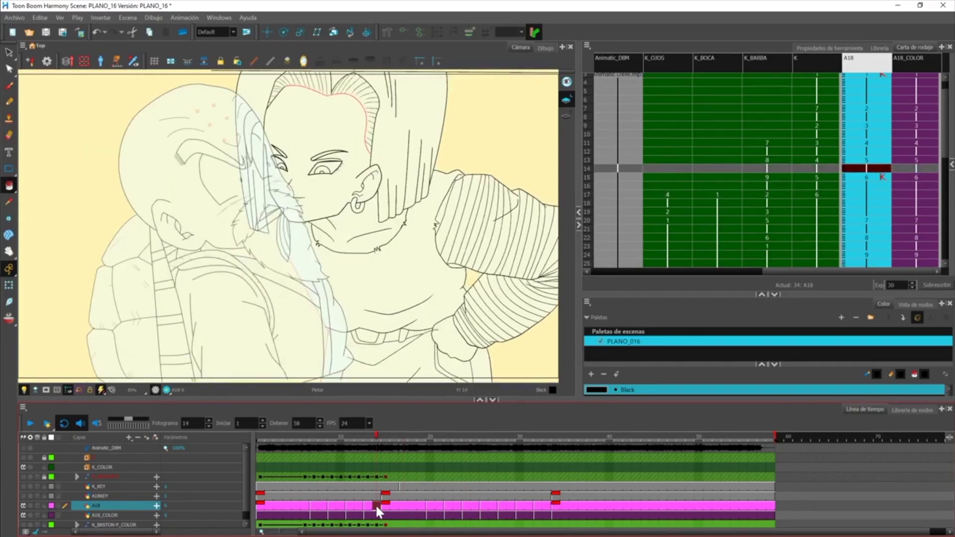
click(430, 502)
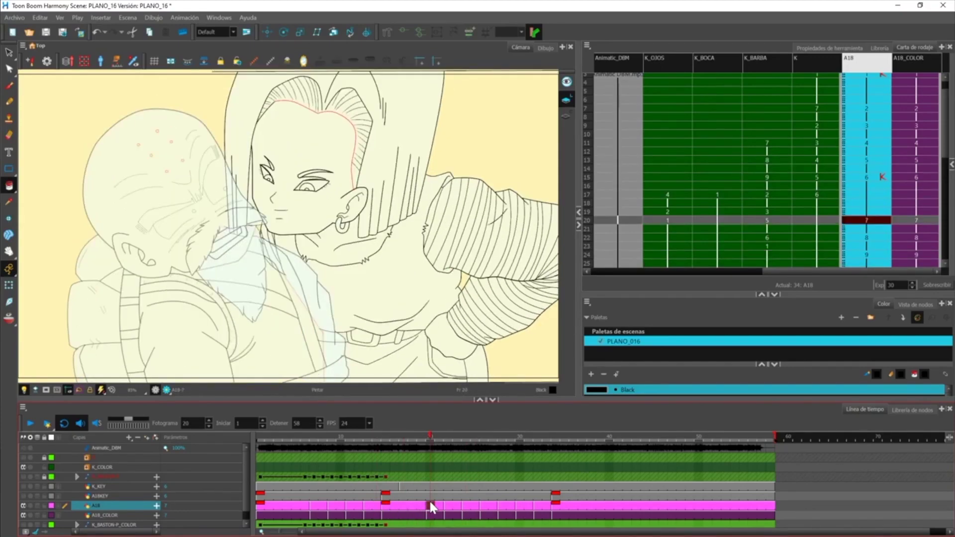
click(392, 505)
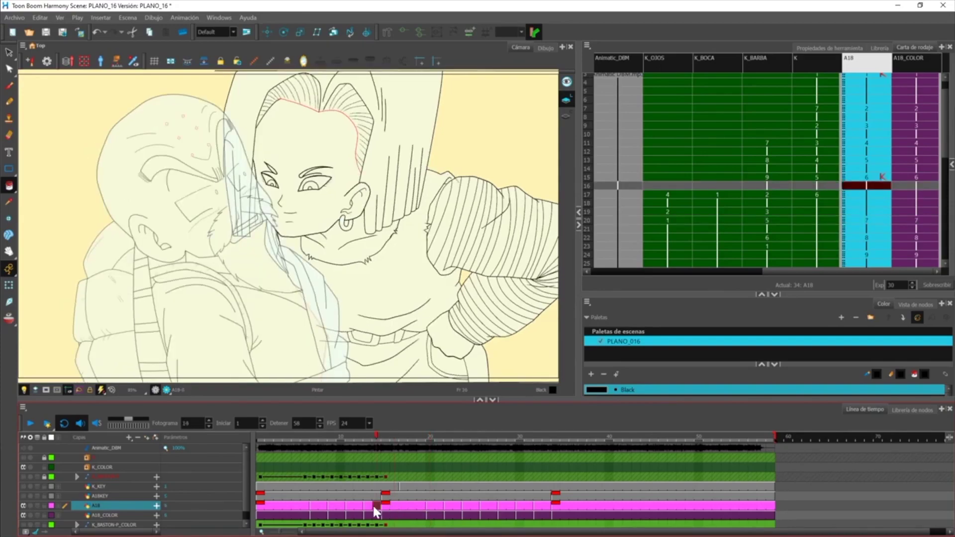
click(372, 504)
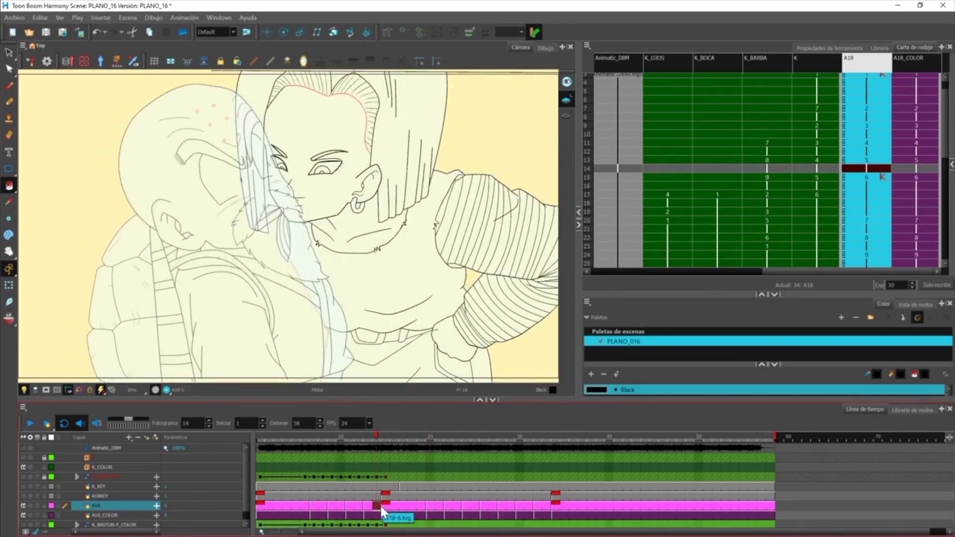
- Step back and forth between the exposed drawings of the A18 layer, skipping the held frames
key(g)
key(f)
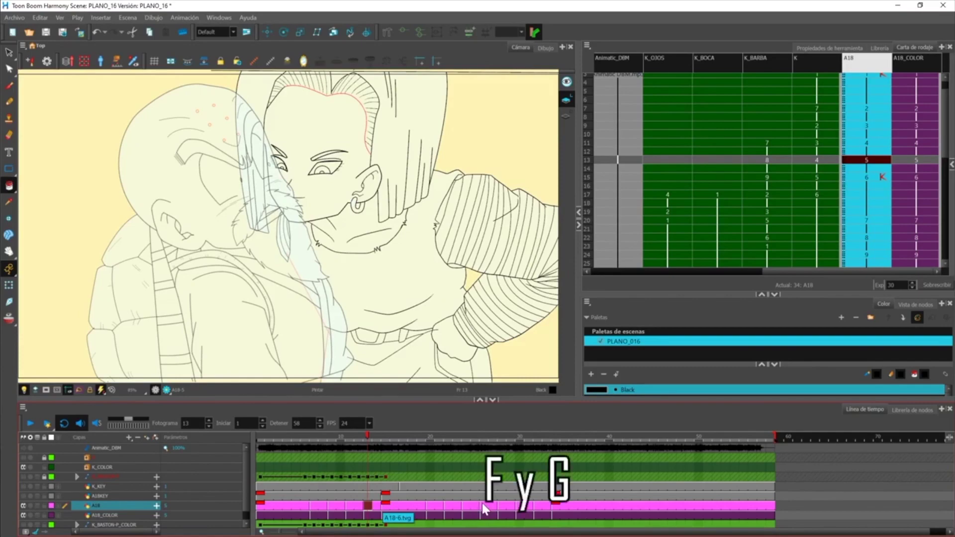
key(g)
key(g)
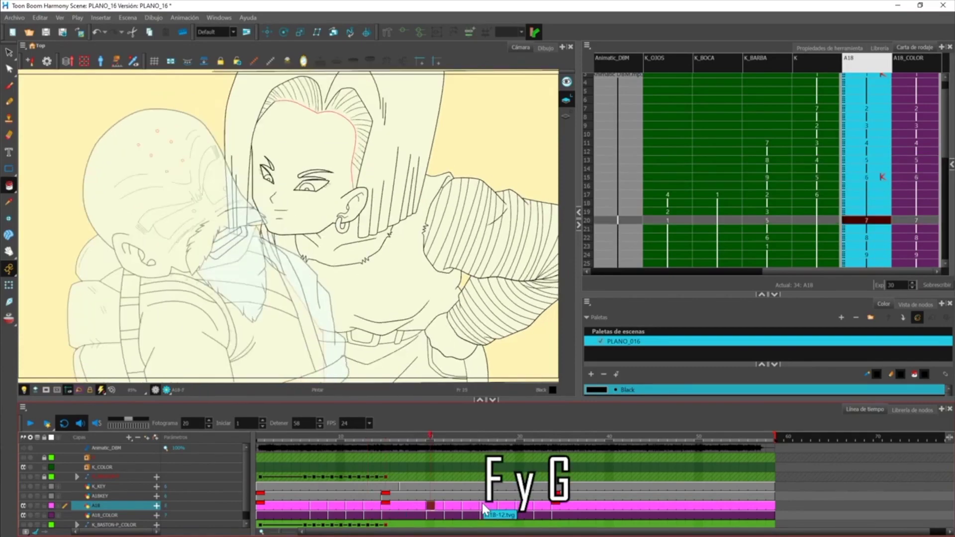
key(f)
key(f)
key(g)
key(g)
key(g)
key(g)
key(f)
key(f)
key(f)
key(f)
key(f)
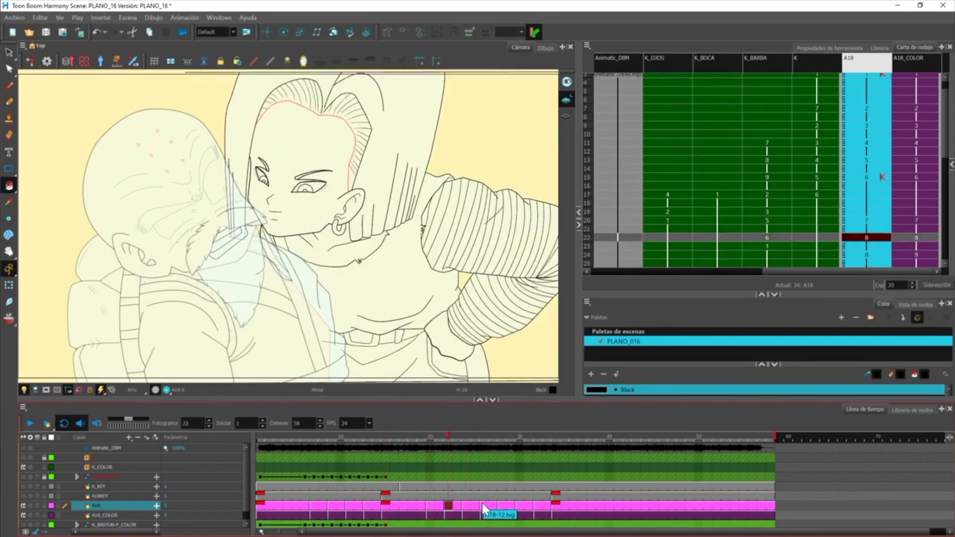
key(g)
key(g)
key(f)
key(g)
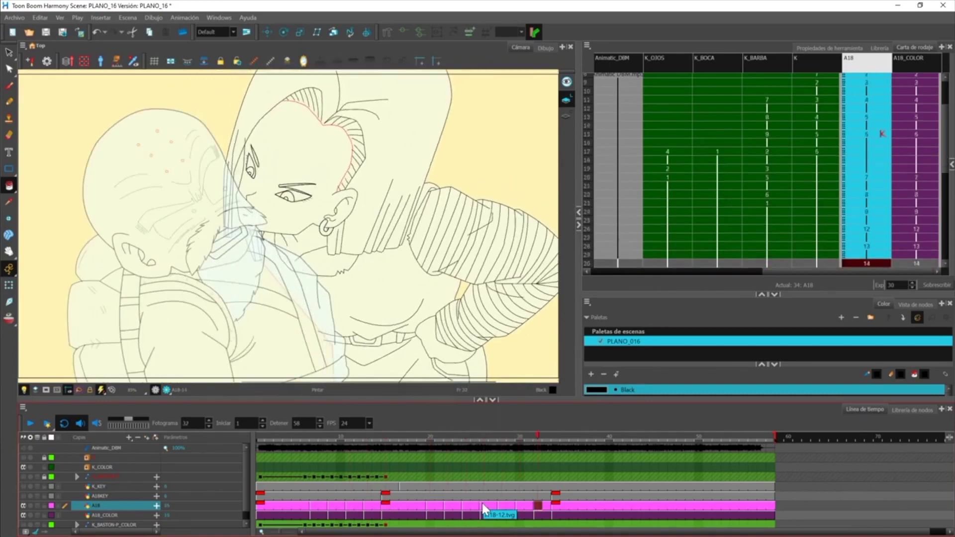
key(g)
key(f)
key(f)
key(g)
key(g)
key(g)
key(g)
key(g)
key(g)
key(g)
key(g)
key(g)
key(g)
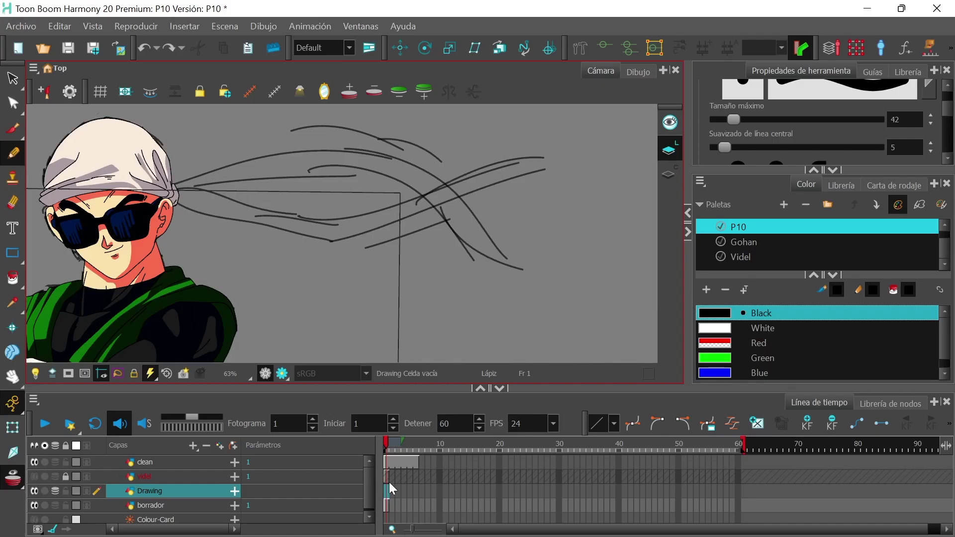
- Draw three thick black circles in a row beside the character's head on frame 1 of the Drawing layer
mouse_move(219, 184)
mouse_down()
mouse_move(224, 172)
mouse_move(209, 187)
mouse_move(234, 175)
mouse_up()
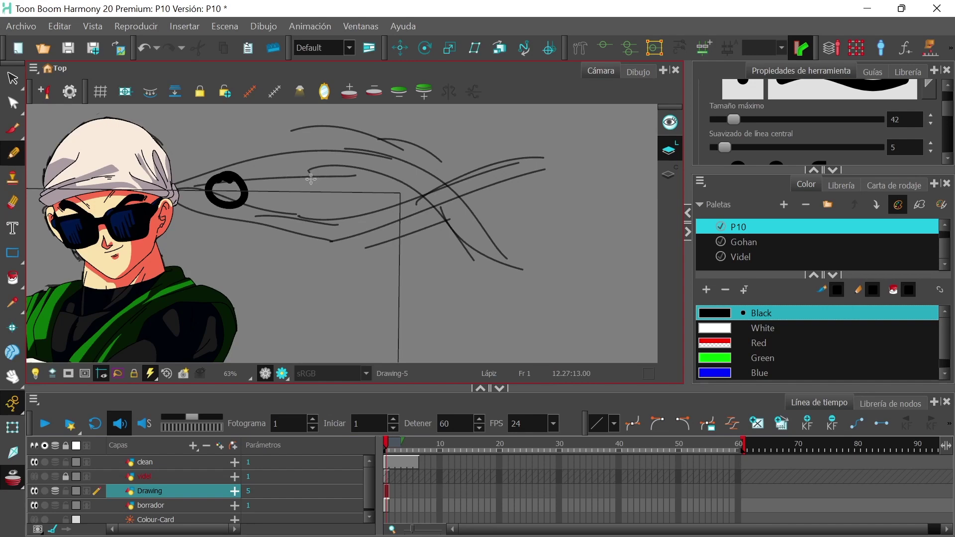
mouse_move(326, 175)
mouse_down()
mouse_move(334, 210)
mouse_move(334, 170)
mouse_move(320, 214)
mouse_move(324, 164)
mouse_up()
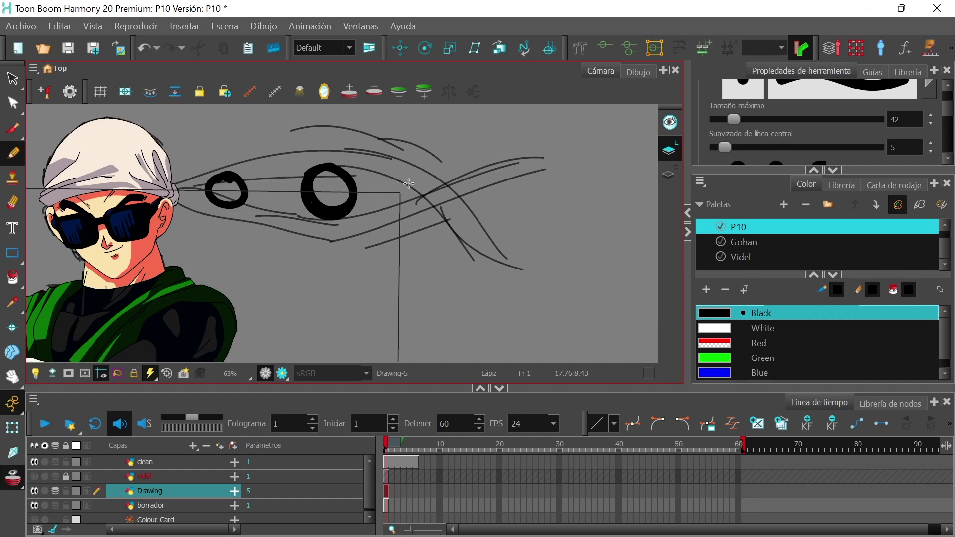
mouse_move(409, 184)
mouse_down()
mouse_move(404, 208)
mouse_move(424, 185)
mouse_move(404, 179)
mouse_up()
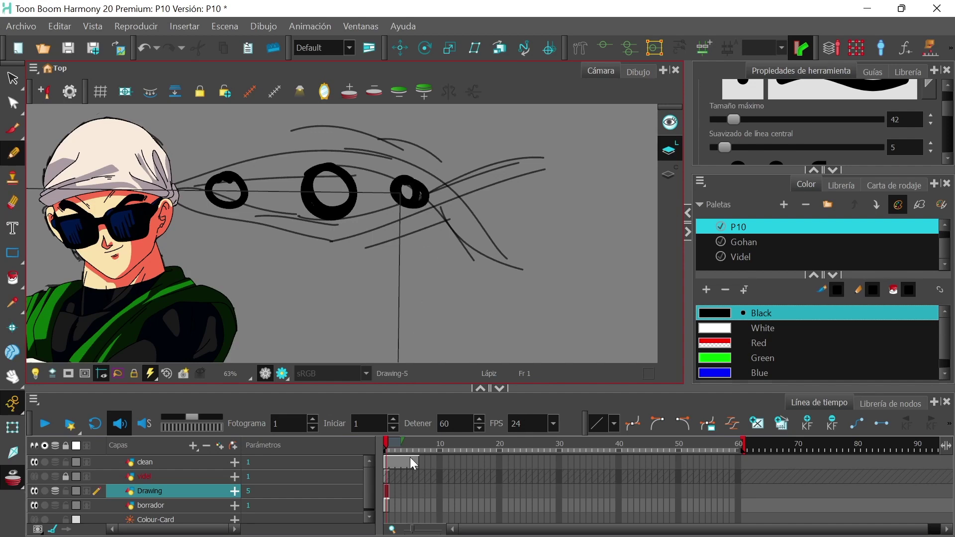
- Draw three circles on frame 3 of the Drawing layer, each slightly further from the head than its onion-skinned counterpart
click(398, 491)
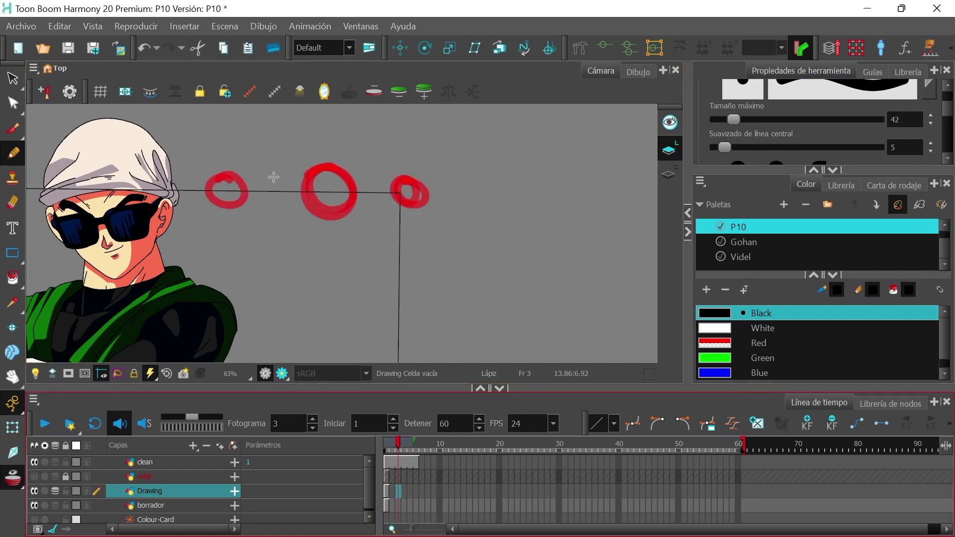
mouse_move(279, 177)
mouse_down()
mouse_move(263, 200)
mouse_move(284, 177)
mouse_up()
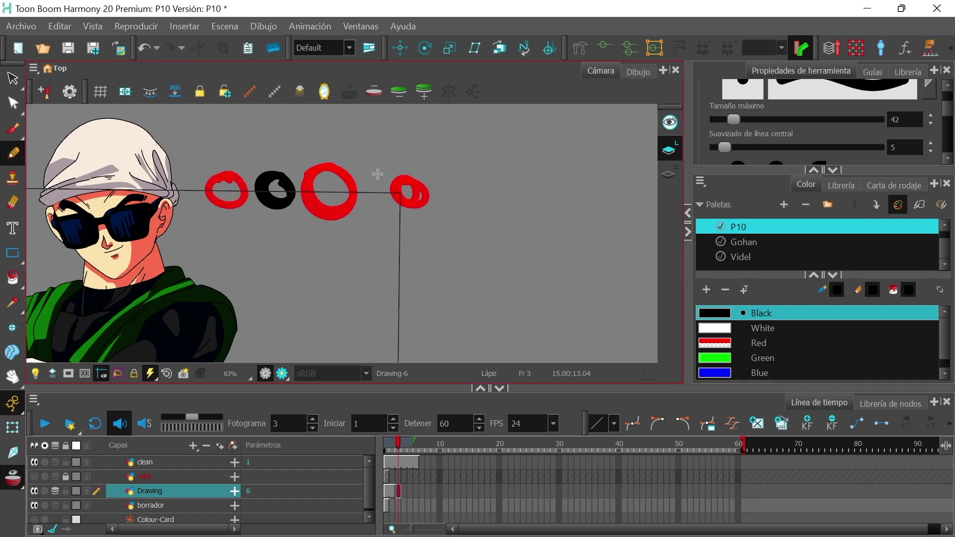
mouse_move(383, 166)
mouse_down()
mouse_move(392, 200)
mouse_move(361, 173)
mouse_up()
drag(447, 186, 445, 209)
- Draw a thick wavy line from the back of the head on empty frame 2 of the Drawing layer
click(391, 490)
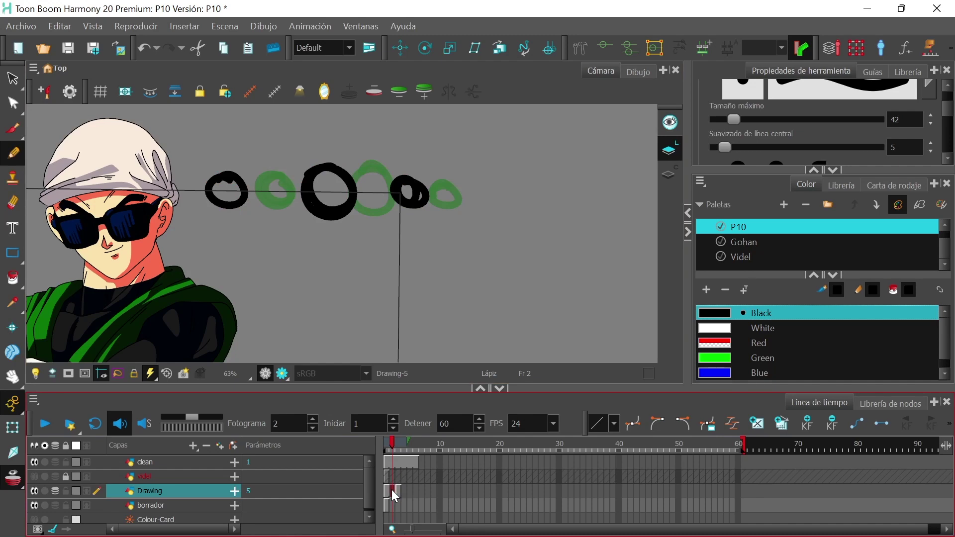
click(387, 488)
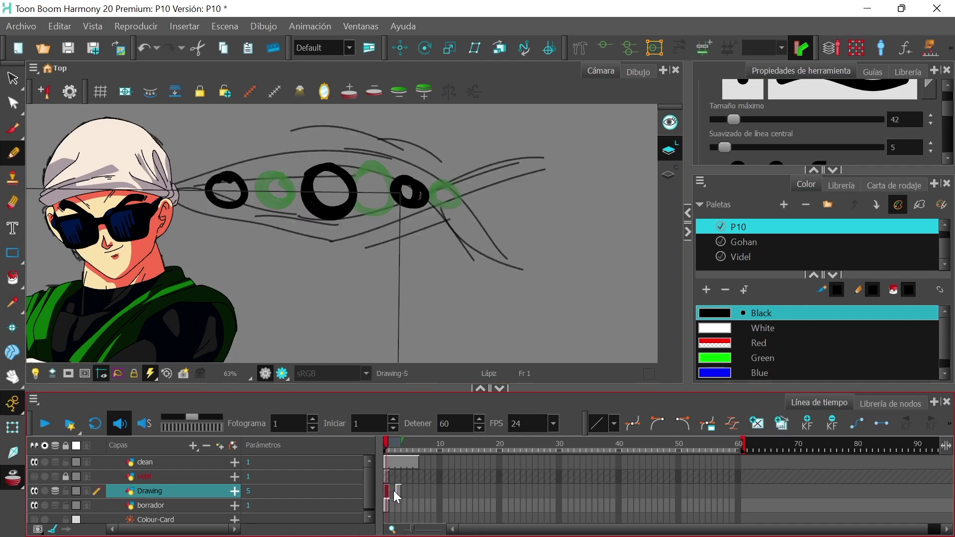
click(393, 490)
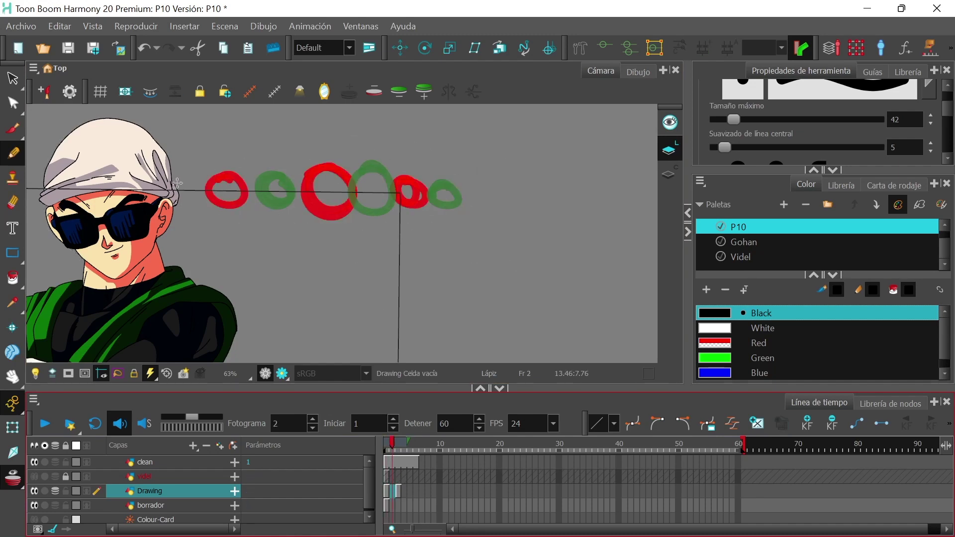
mouse_move(164, 196)
mouse_down()
mouse_move(216, 168)
mouse_move(262, 176)
mouse_move(314, 218)
mouse_move(384, 205)
mouse_move(431, 169)
mouse_move(441, 173)
mouse_up()
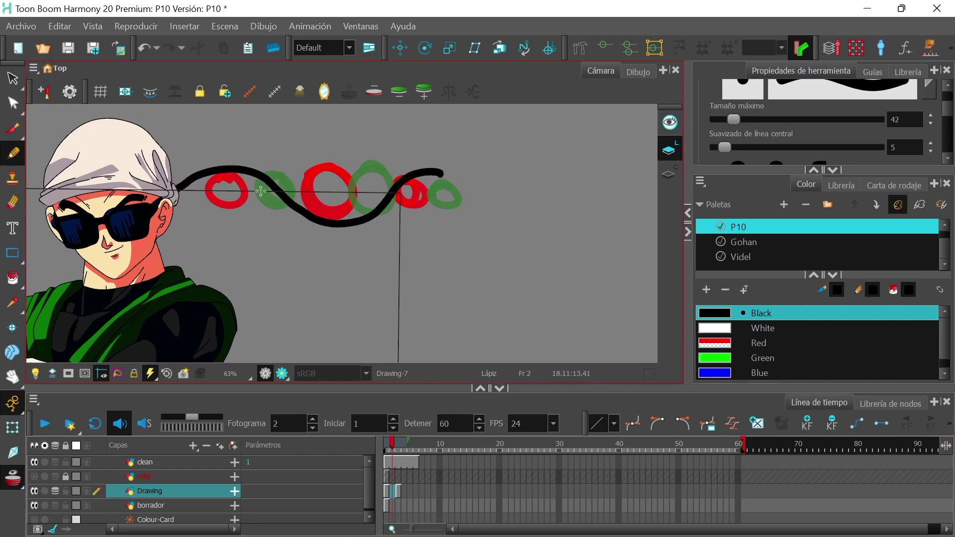
- Draw a thick wavy line weaving around the circles on frame 3 and another on frame 1 of the Drawing layer
click(398, 492)
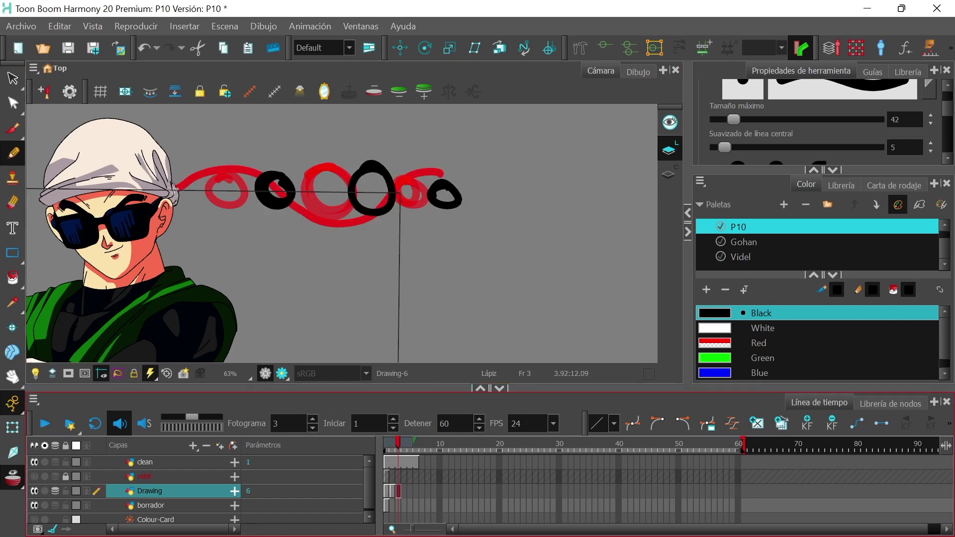
mouse_move(174, 188)
mouse_down()
mouse_move(217, 195)
mouse_move(271, 177)
mouse_move(355, 224)
mouse_move(390, 214)
mouse_move(419, 186)
mouse_move(458, 178)
mouse_move(460, 213)
mouse_up()
click(386, 490)
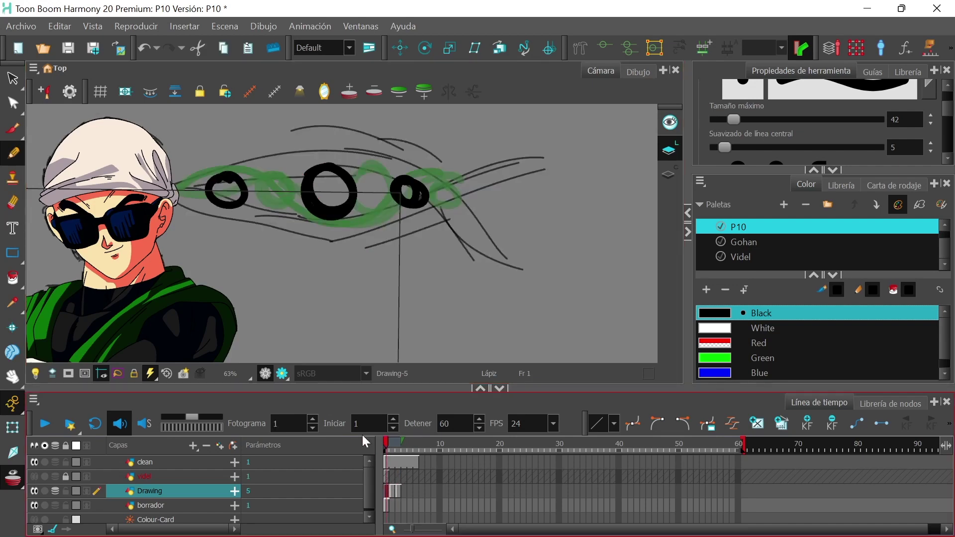
click(392, 489)
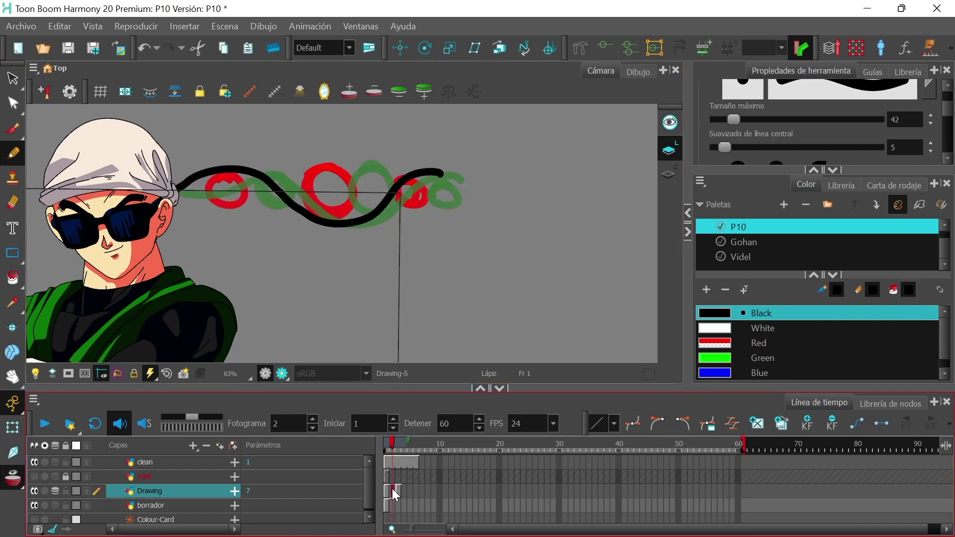
click(385, 489)
mouse_move(173, 189)
mouse_down()
mouse_move(221, 175)
mouse_move(326, 224)
mouse_move(395, 181)
mouse_up()
- Draw a wavy line weaving around the circles on frame 4 of the Drawing layer and return to frame 1
click(400, 491)
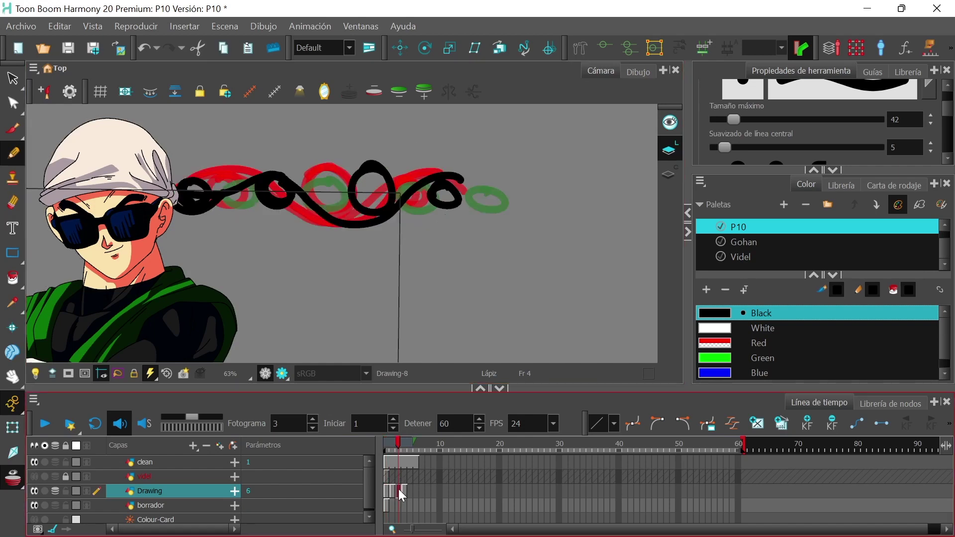
click(404, 489)
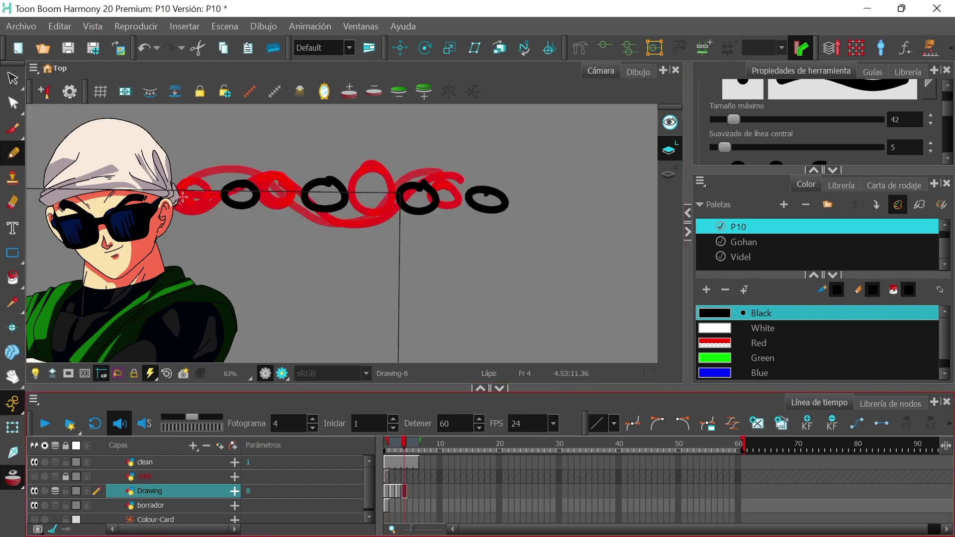
mouse_move(174, 190)
mouse_down()
mouse_move(218, 215)
mouse_move(262, 207)
mouse_move(311, 176)
mouse_move(398, 223)
mouse_move(517, 177)
mouse_up()
mouse_move(402, 442)
mouse_down()
mouse_move(381, 446)
mouse_move(416, 447)
mouse_move(380, 448)
mouse_move(408, 452)
mouse_move(381, 450)
mouse_move(399, 456)
mouse_move(379, 461)
mouse_up()
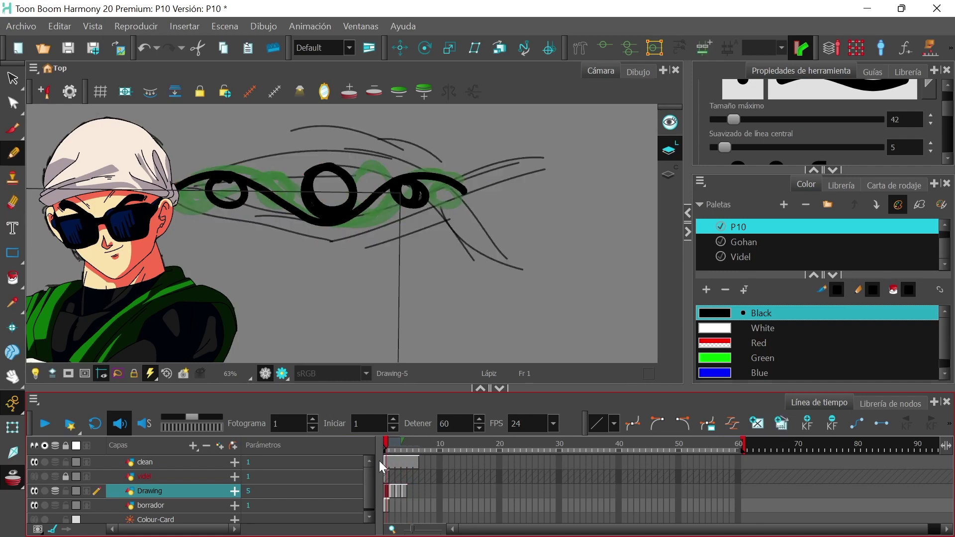
- Add a new vector drawing layer above the Drawing layer, keeping the suggested name
right_click(130, 491)
click(213, 413)
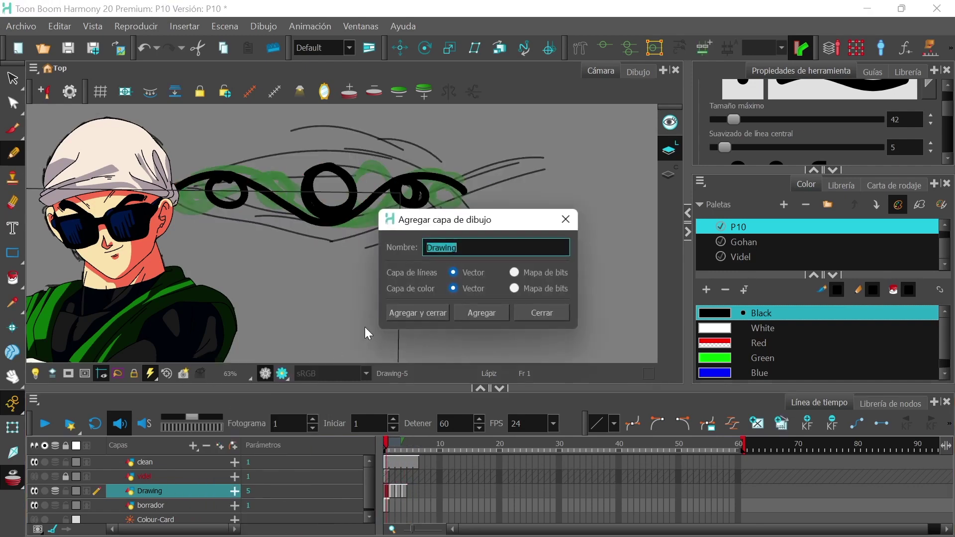
click(412, 313)
- Lower the Drawing layer's display opacity to 51 and select the Drawing_1 layer for tracing
click(179, 505)
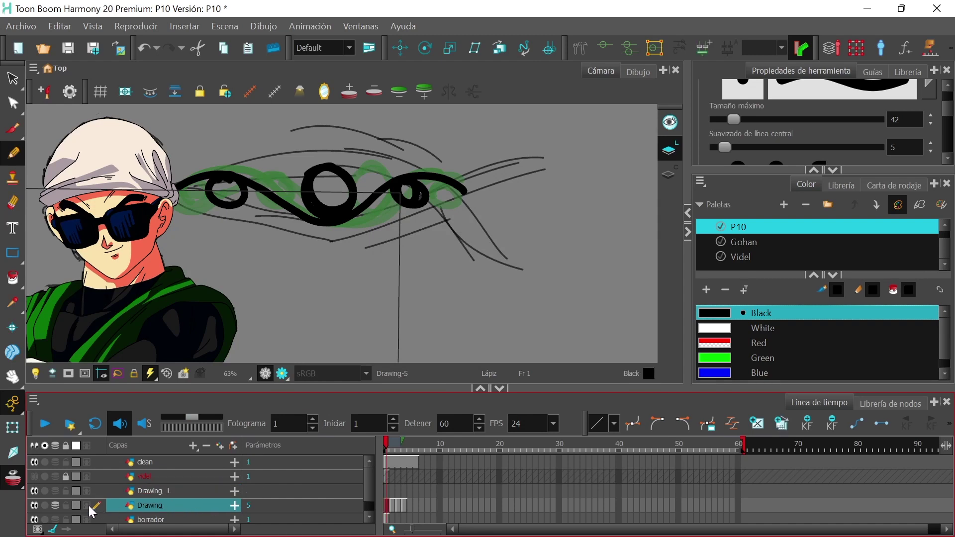
click(89, 505)
drag(63, 520, 47, 520)
click(159, 489)
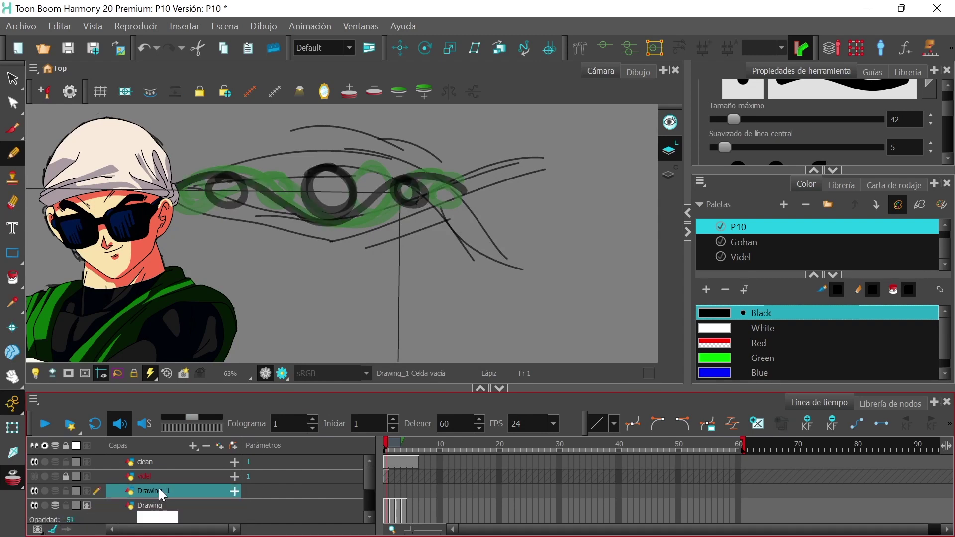
- Set the pencil's maximum size to 5 and trace the wave with thin lines on frame 1 of Drawing_1, undoing the last stroke
click(901, 120)
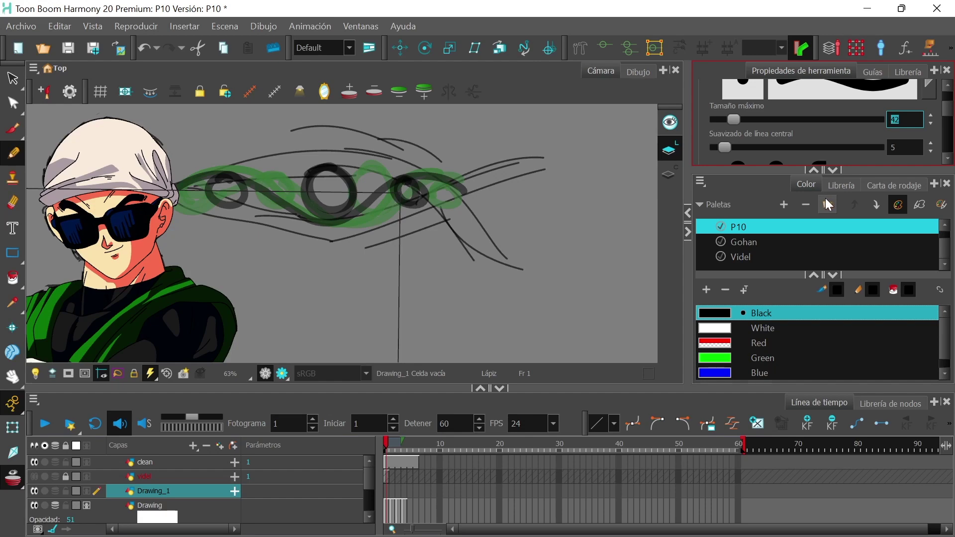
text(5)
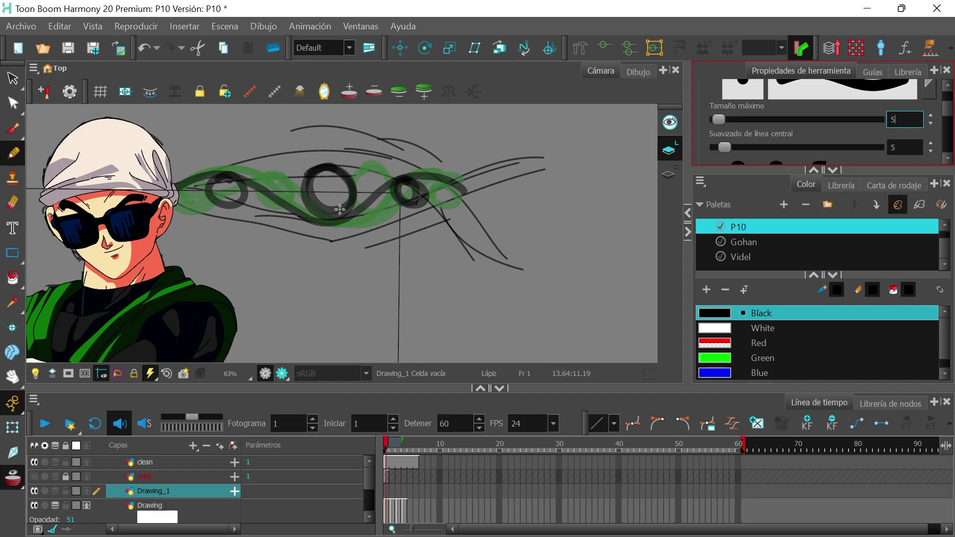
mouse_move(175, 186)
mouse_down()
mouse_move(214, 172)
mouse_move(330, 216)
mouse_move(393, 183)
mouse_move(472, 173)
mouse_move(506, 190)
mouse_move(530, 188)
mouse_up()
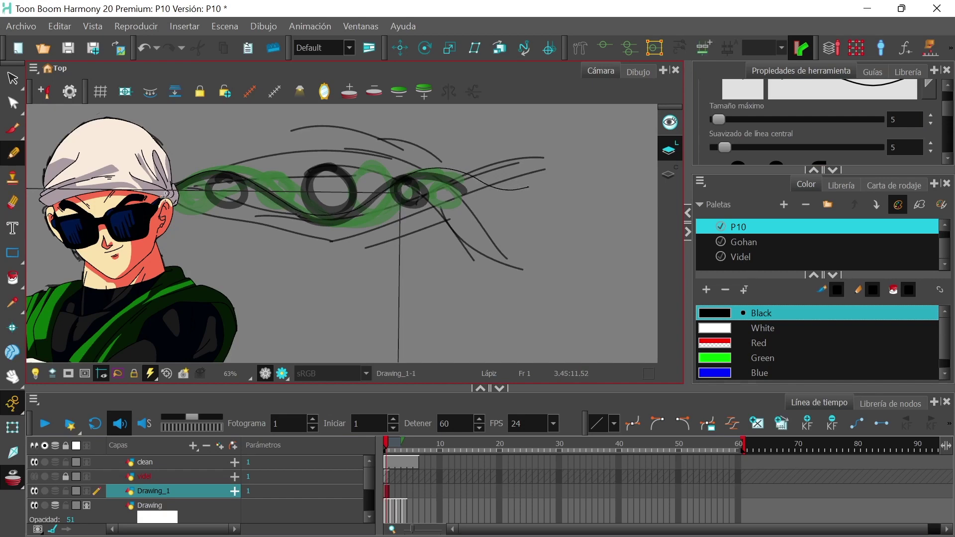
mouse_move(174, 188)
mouse_down()
mouse_move(208, 179)
mouse_move(343, 228)
mouse_move(408, 197)
mouse_move(456, 188)
mouse_move(537, 196)
mouse_move(476, 177)
mouse_move(531, 181)
mouse_up()
key(ctrl+z)
- Trace the rough waves with thin wavy lines on frames 2, 3 and 4 of the Drawing_1 layer
key(period)
drag(175, 192, 377, 216)
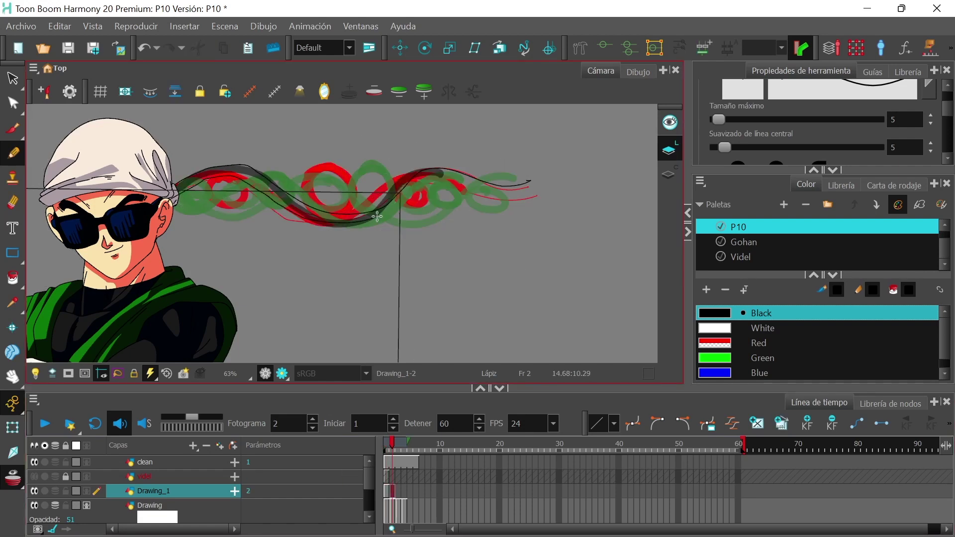
key(.)
drag(370, 223, 530, 211)
key(.)
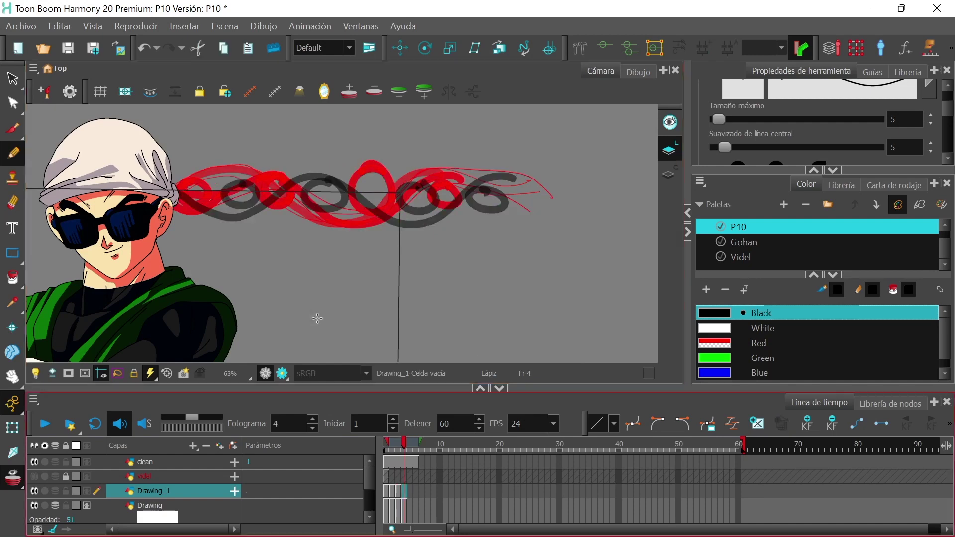
mouse_move(175, 197)
mouse_down()
mouse_move(492, 160)
mouse_move(294, 192)
mouse_move(451, 225)
mouse_move(505, 174)
mouse_up()
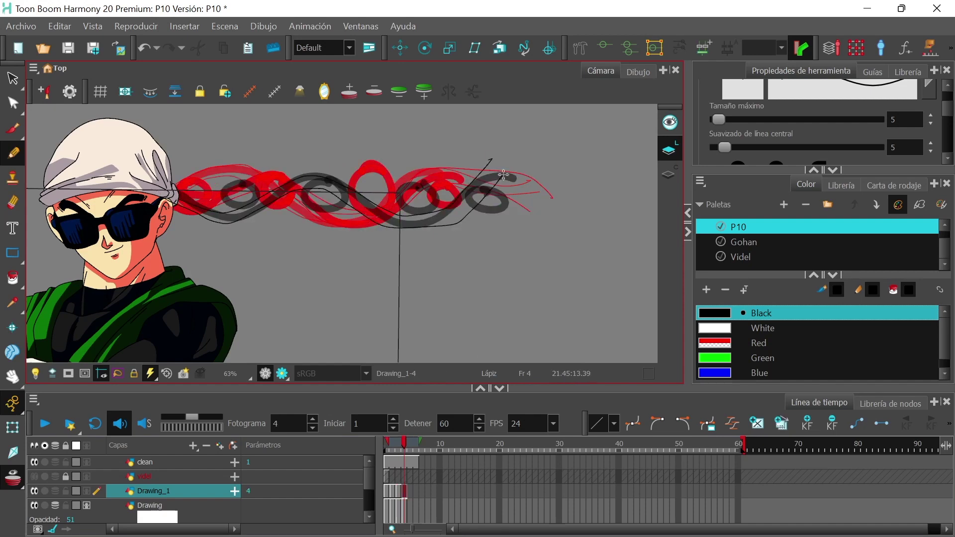
- Hide the rough Drawing layer and disable onion skin to check the traced lines from frame 4 back to frame 1
click(45, 490)
click(44, 491)
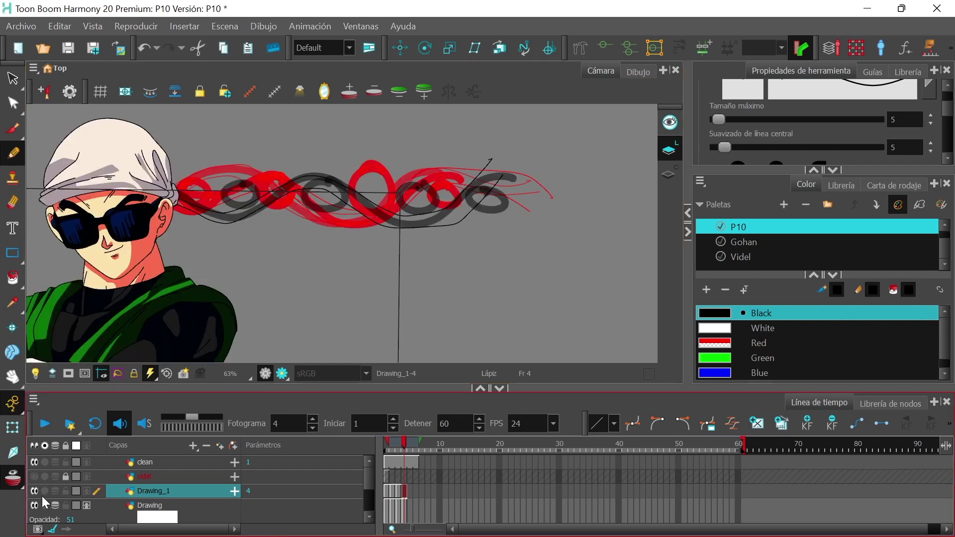
click(45, 490)
click(45, 462)
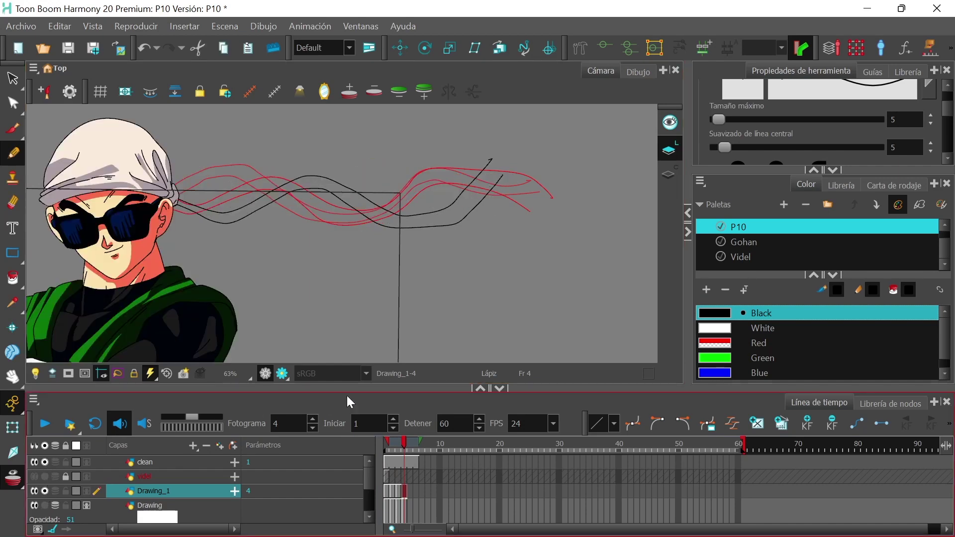
click(56, 505)
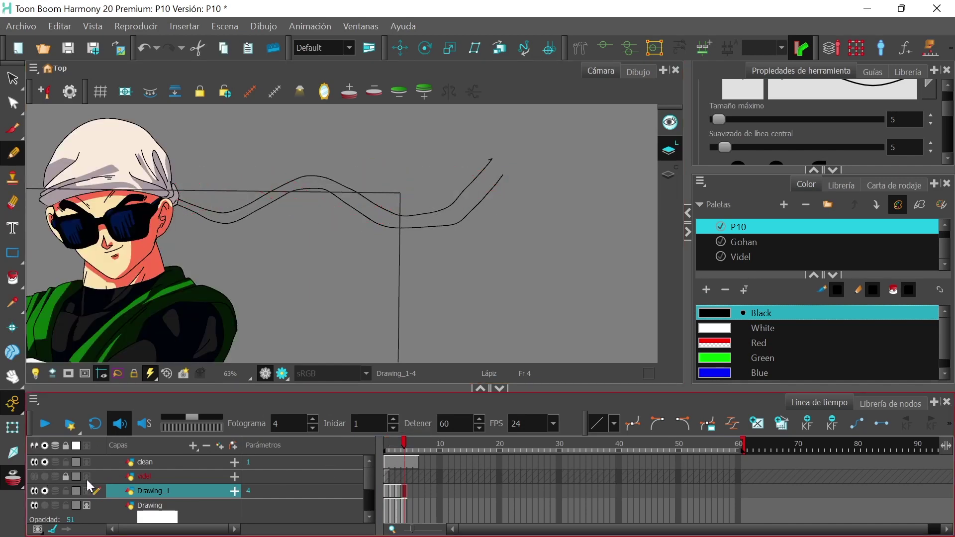
mouse_move(403, 448)
mouse_down()
mouse_move(380, 441)
mouse_move(413, 440)
mouse_move(371, 446)
mouse_move(386, 445)
mouse_up()
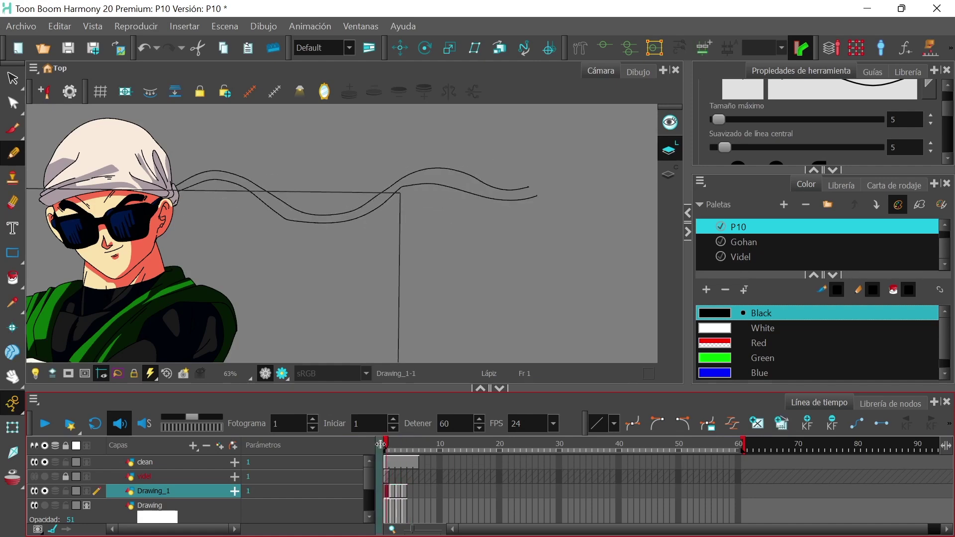
- Draw two thin wavy ribbon lines on frame 5 of Drawing_1, with onion skin on and showing one previous drawing
click(413, 492)
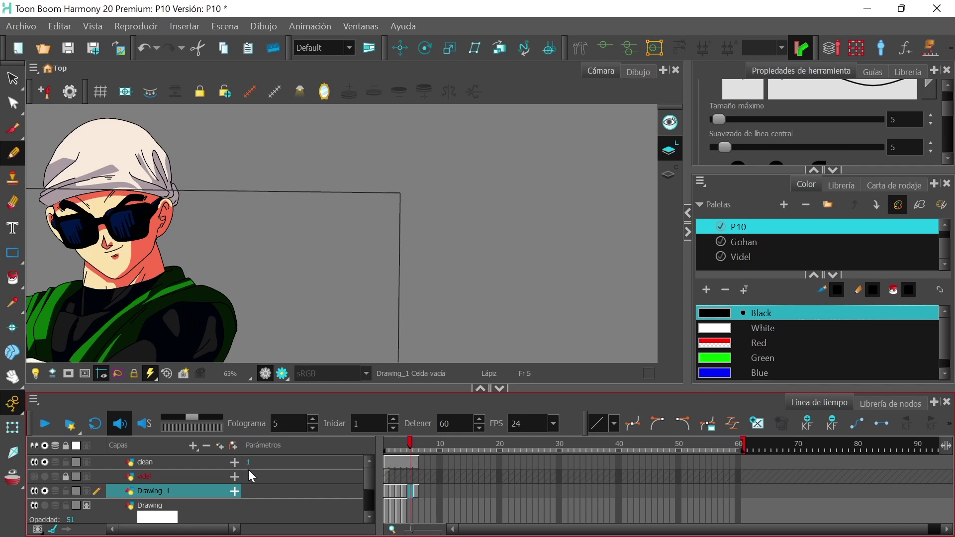
click(56, 490)
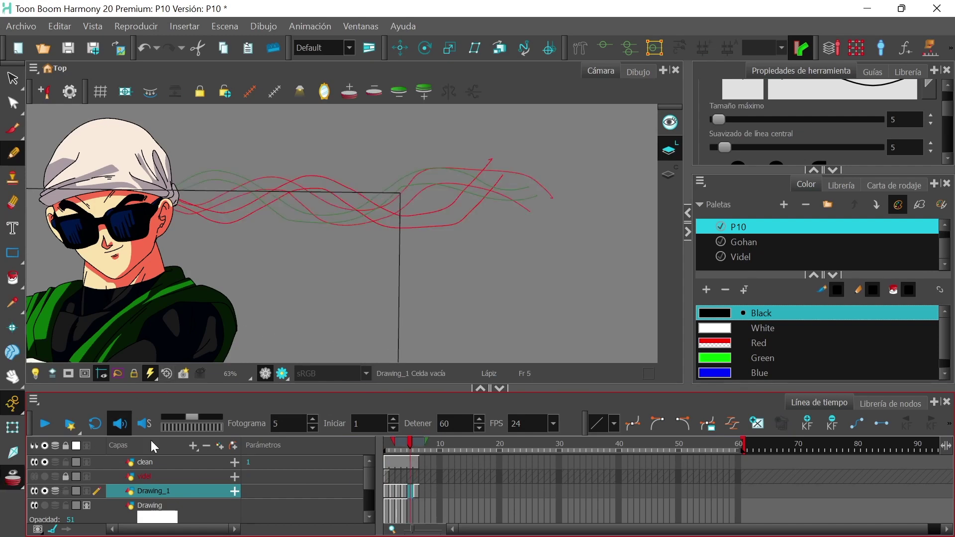
click(374, 92)
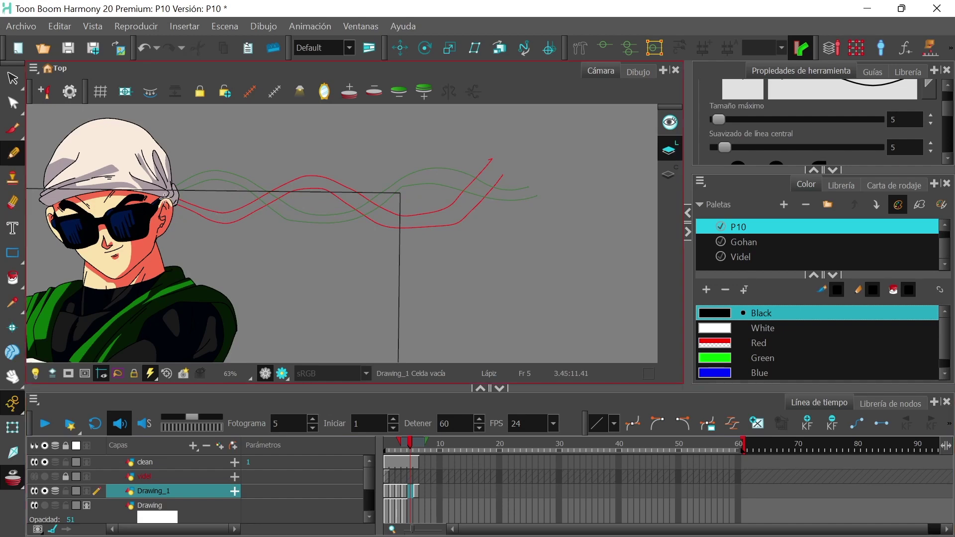
mouse_move(274, 203)
mouse_down()
mouse_move(396, 202)
mouse_move(519, 176)
mouse_up()
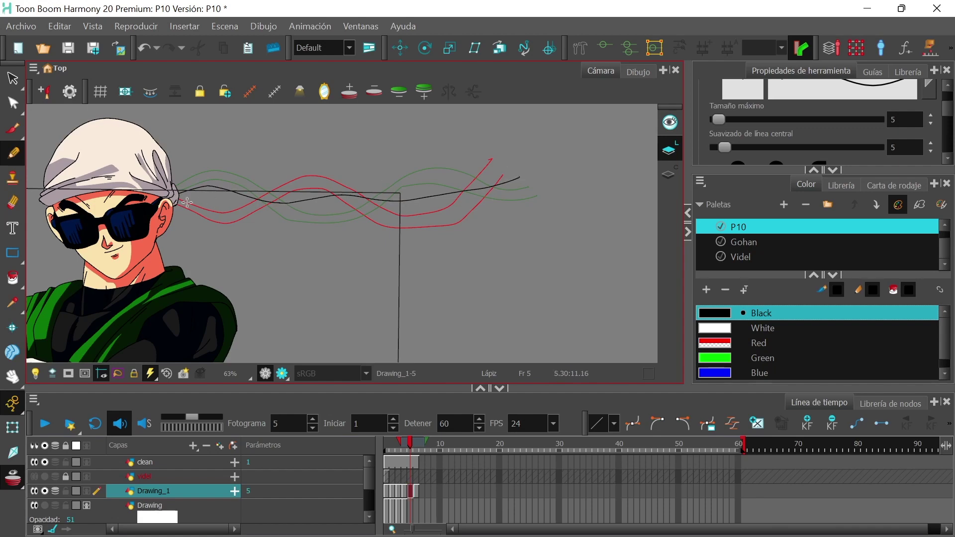
mouse_move(183, 200)
mouse_down()
mouse_move(271, 214)
mouse_move(399, 212)
mouse_move(538, 183)
mouse_up()
- Shorten the scene to end at frame 5 and set playback to loop at 8 FPS
mouse_move(410, 437)
mouse_down()
mouse_move(387, 440)
mouse_move(420, 440)
mouse_move(374, 441)
mouse_move(417, 449)
mouse_move(387, 449)
mouse_up()
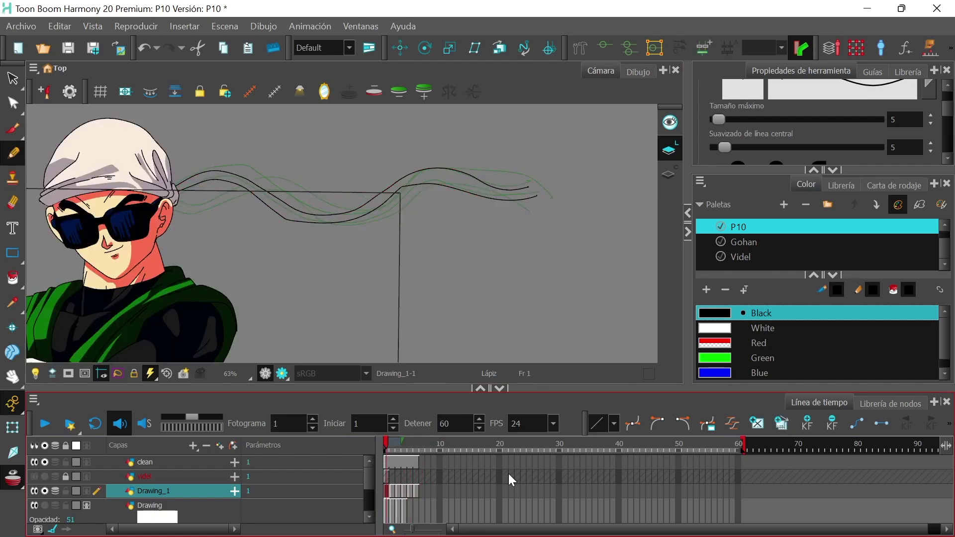
mouse_move(745, 448)
mouse_down()
mouse_move(457, 465)
mouse_move(422, 464)
mouse_move(407, 445)
mouse_move(417, 444)
mouse_up()
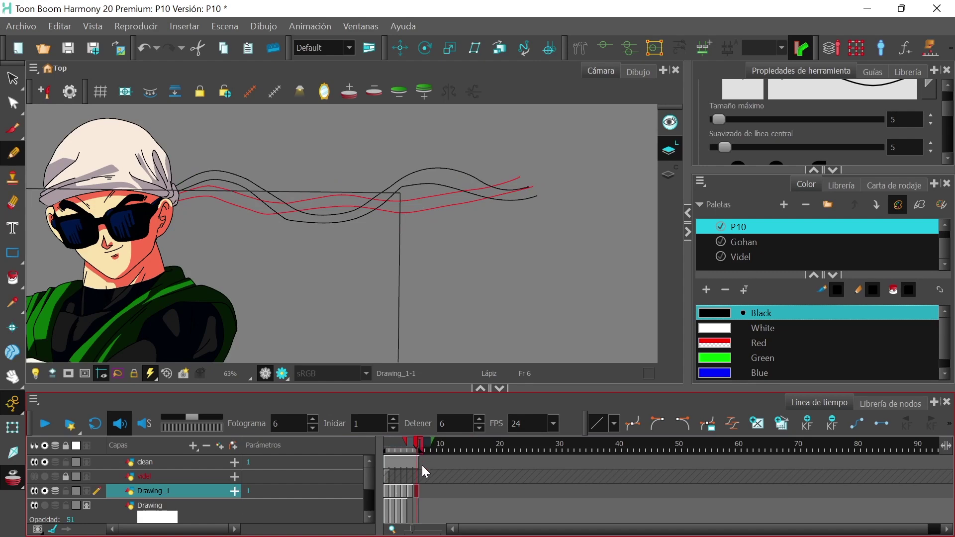
click(389, 491)
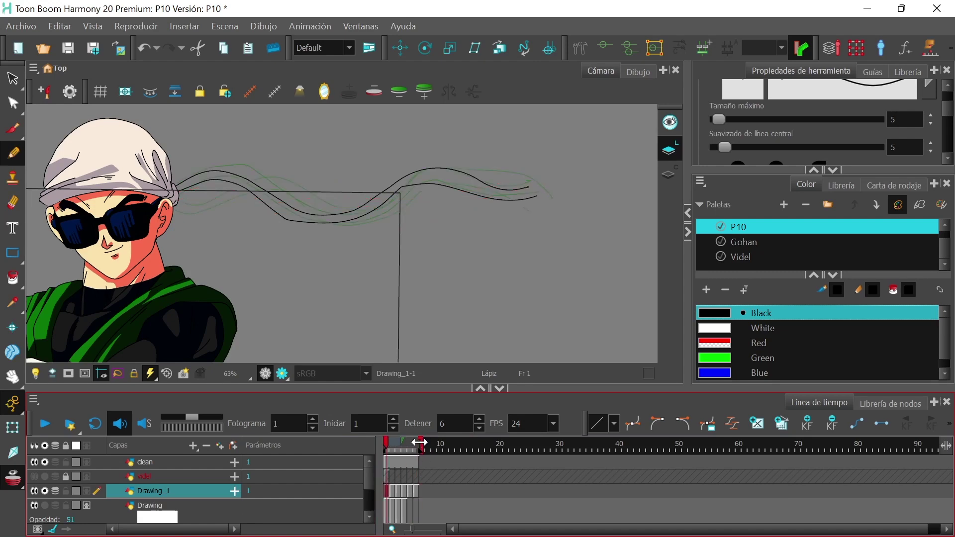
drag(416, 442, 411, 443)
click(95, 423)
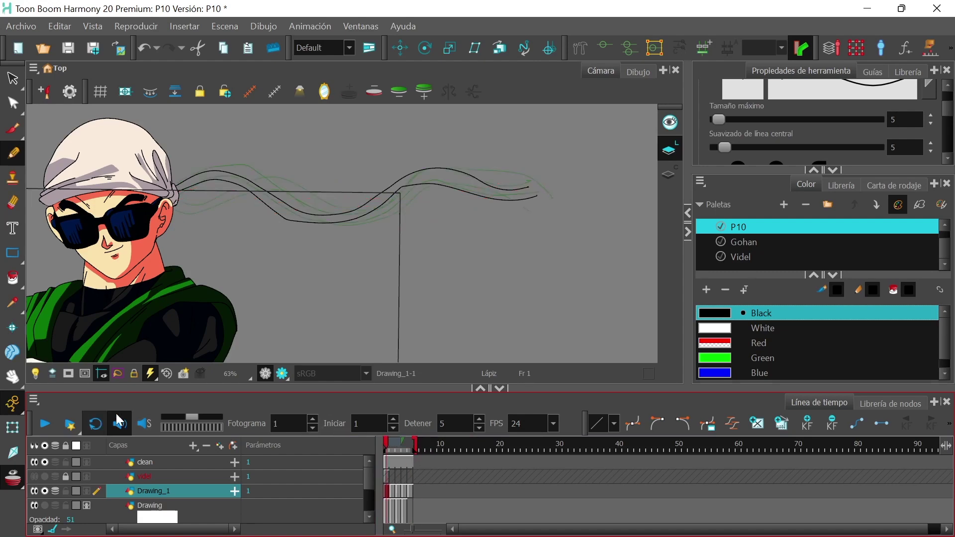
click(553, 423)
click(541, 445)
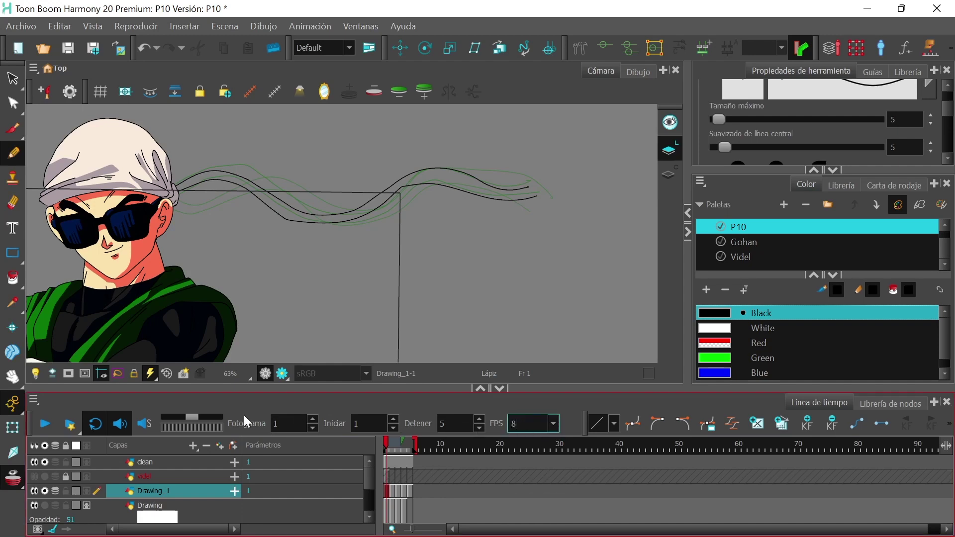
- Preview the looping ribbon animation, stop the playback and save the scene
click(46, 426)
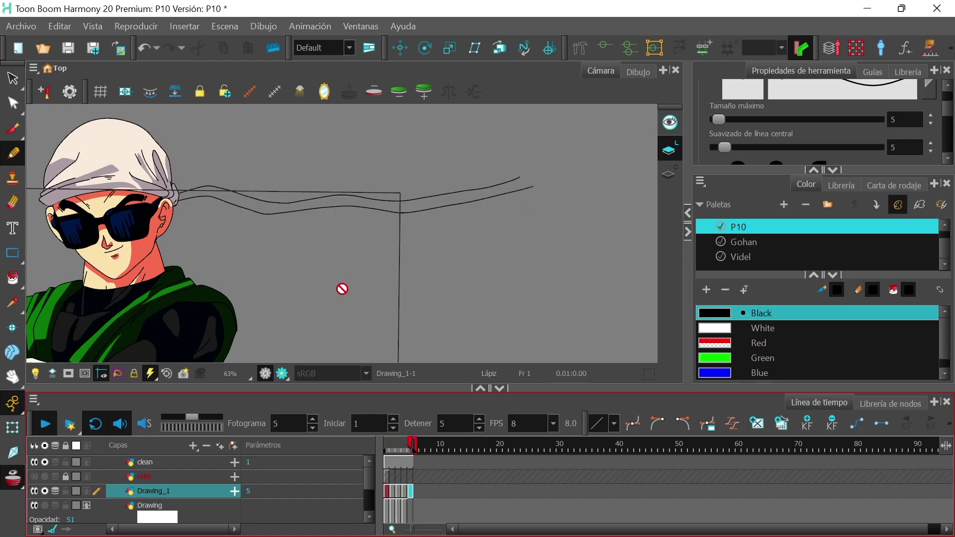
click(44, 423)
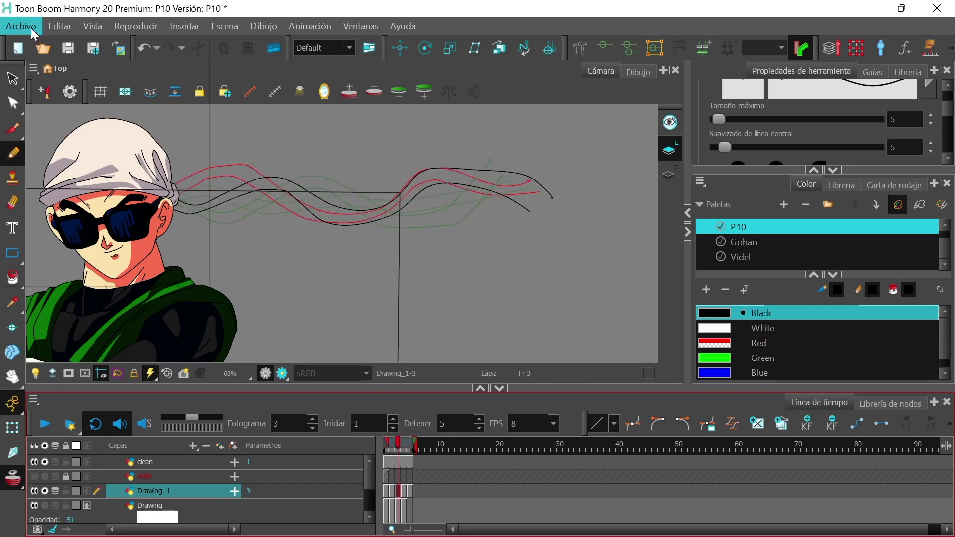
click(21, 26)
click(46, 110)
- Draw the ribbon's inner fold lines on frame 1 of Drawing_1 and close its free end
click(387, 491)
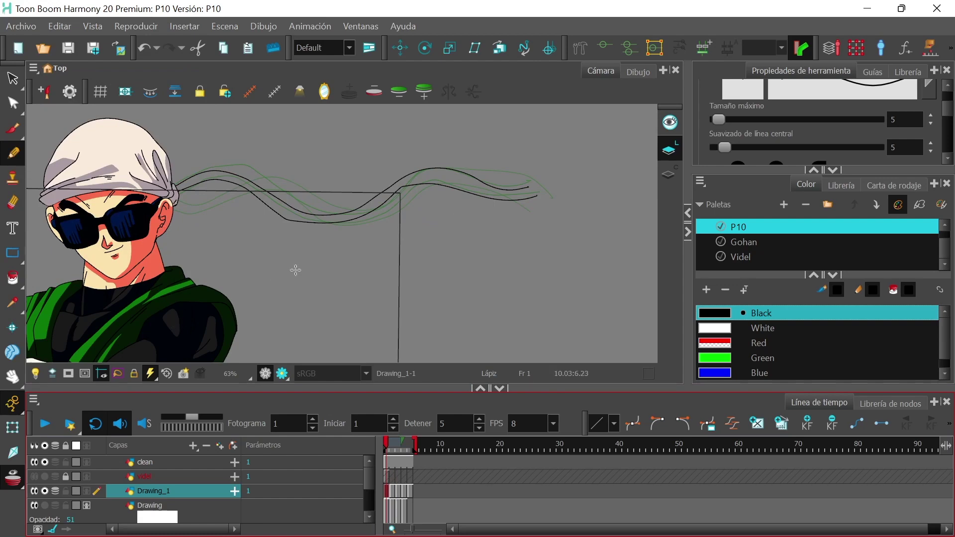
scroll(303, 279, up, 1)
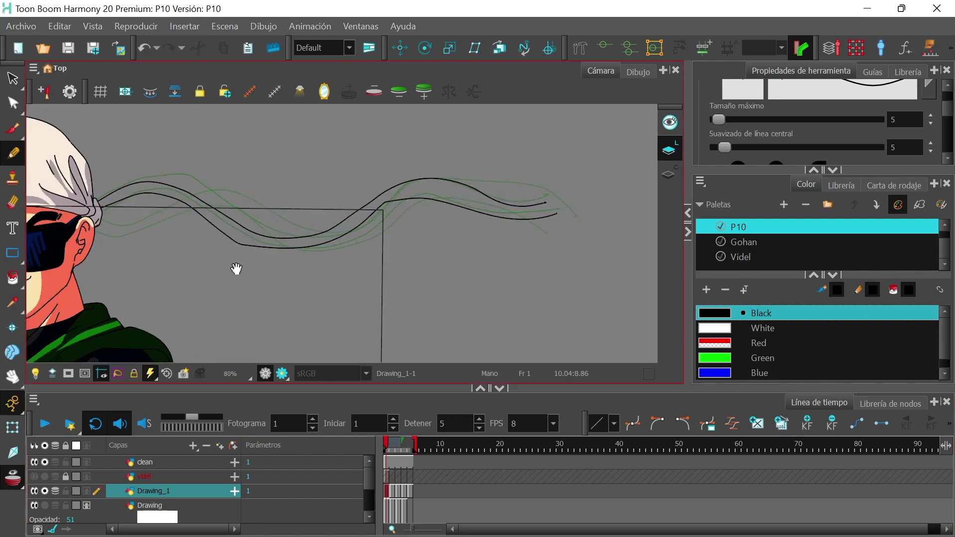
drag(236, 268, 261, 271)
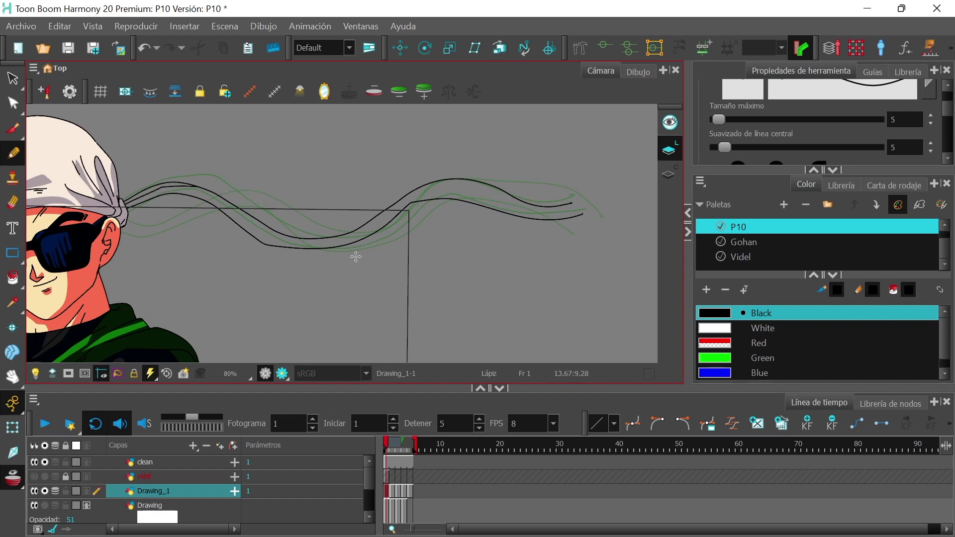
mouse_move(419, 196)
mouse_down()
mouse_move(505, 184)
mouse_move(488, 209)
mouse_up()
drag(332, 225, 309, 247)
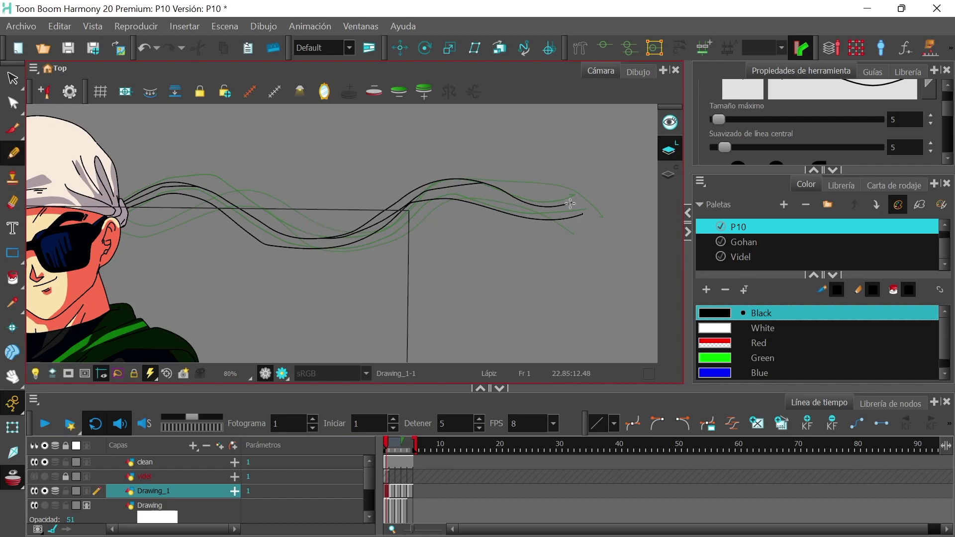
mouse_move(570, 204)
mouse_down()
mouse_move(592, 208)
mouse_move(578, 229)
mouse_up()
drag(573, 232, 585, 212)
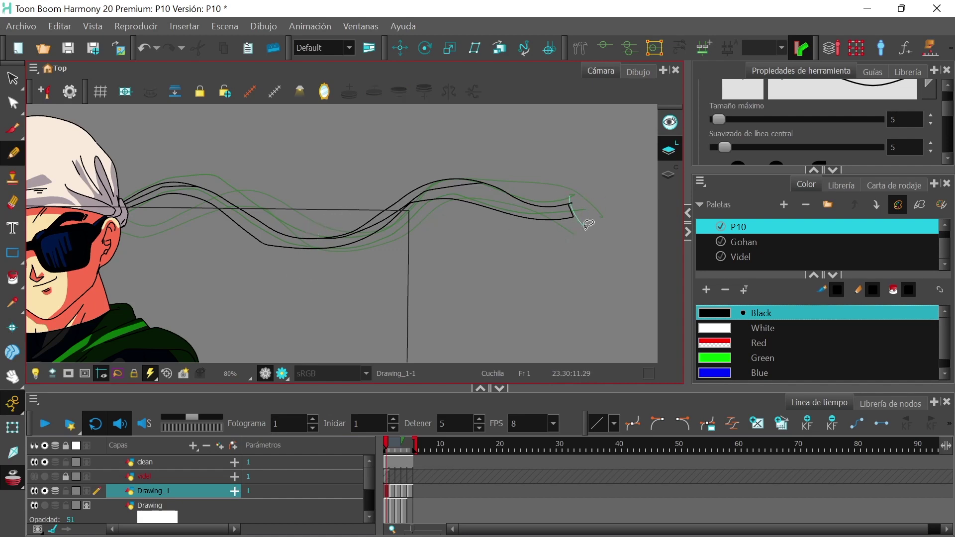
- Turn off onion skin and draw the ribbon's inner fold lines on frames 2 and 3 of Drawing_1
click(393, 490)
click(12, 477)
key(.)
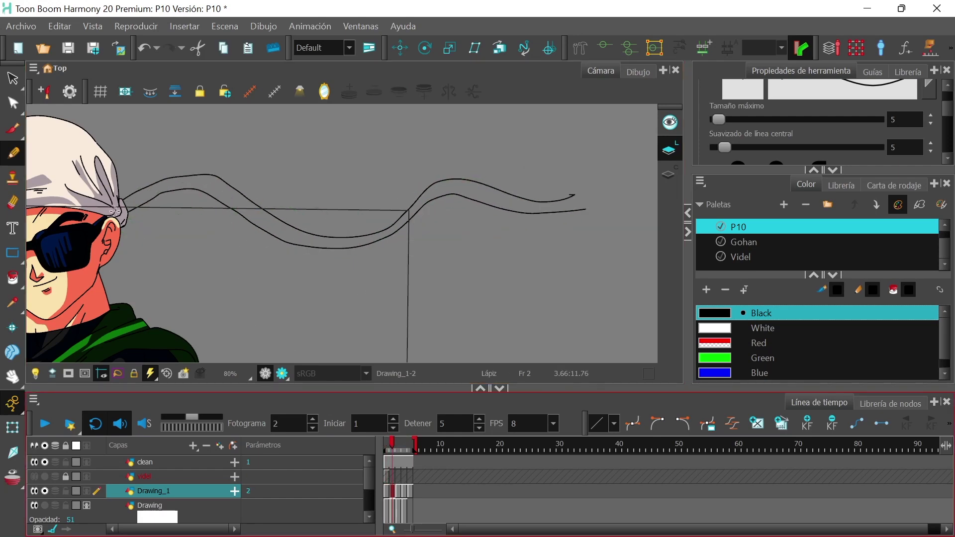
drag(123, 206, 290, 218)
key(.)
mouse_move(356, 229)
mouse_down()
mouse_move(439, 195)
mouse_move(571, 196)
mouse_up()
key(period)
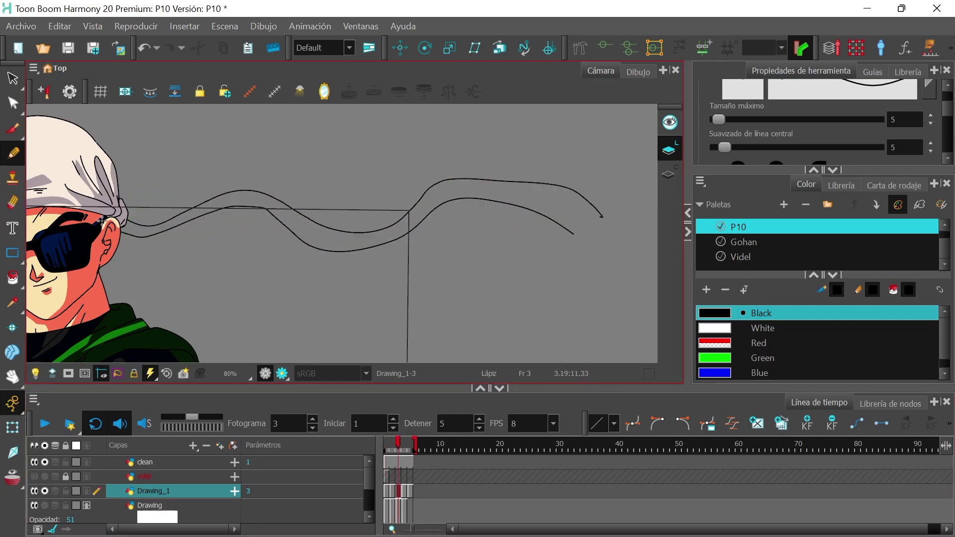
key(comma)
key(period)
mouse_move(369, 225)
mouse_down()
mouse_move(430, 198)
mouse_move(603, 217)
mouse_up()
- Draw the ribbon's inner fold lines on frames 4 and 5 and close its free end on frame 5
key(period)
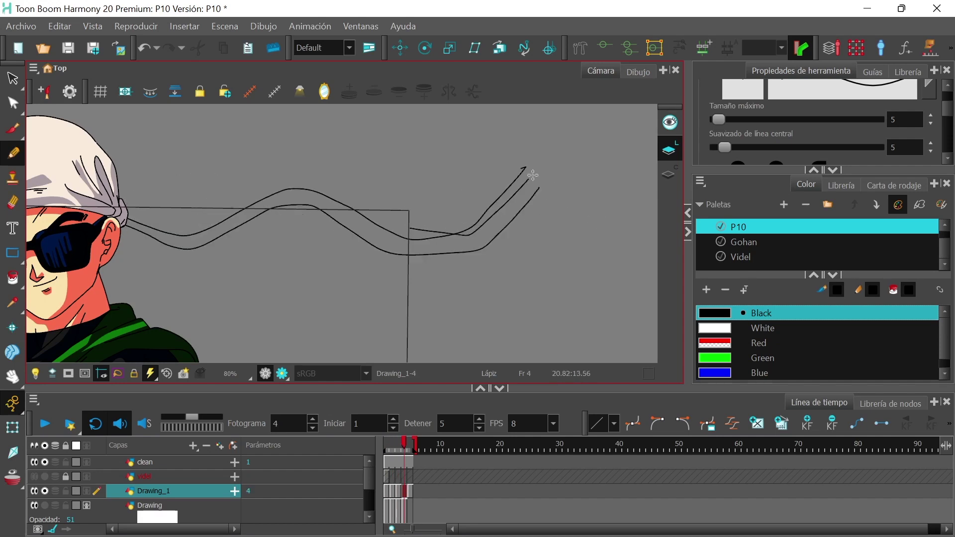
key(comma)
key(period)
key(period)
mouse_move(150, 227)
mouse_down()
mouse_move(348, 205)
mouse_move(566, 198)
mouse_up()
mouse_move(546, 188)
mouse_down()
mouse_move(574, 220)
mouse_move(568, 201)
mouse_up()
key(e)
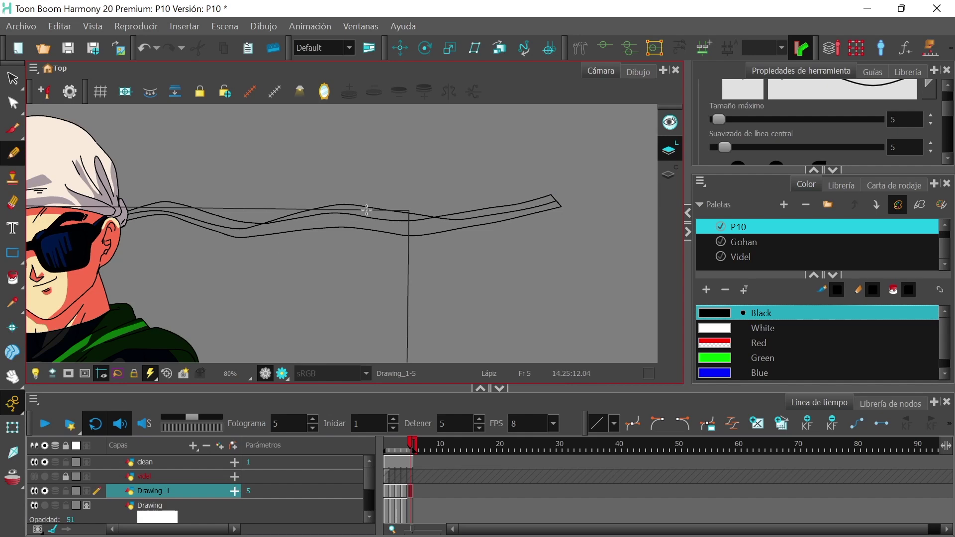
key(ctrl+z)
- Add the fold line near the head on frame 4 and trim the overhanging line ends with the Cutter
click(402, 487)
key(alt+t)
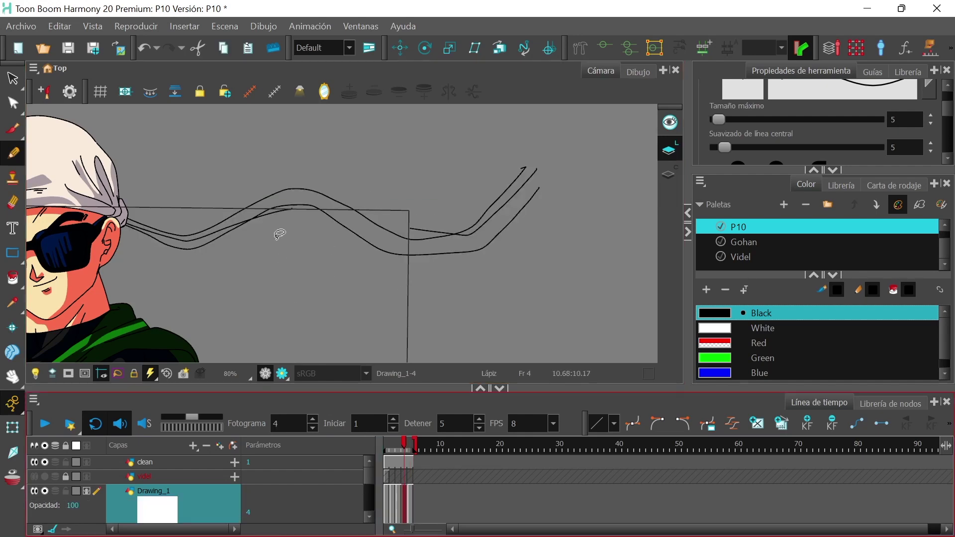
key(alt+t)
drag(454, 210, 429, 279)
key(alt+t)
mouse_move(510, 165)
mouse_down()
mouse_move(533, 213)
mouse_move(552, 185)
mouse_move(528, 175)
mouse_move(540, 174)
mouse_move(491, 174)
mouse_move(551, 160)
mouse_move(533, 175)
mouse_move(568, 199)
mouse_move(528, 130)
mouse_up()
key(alt+t)
- Trim the overhanging fold lines and the ribbon tip on frame 3 with the Cutter
click(399, 490)
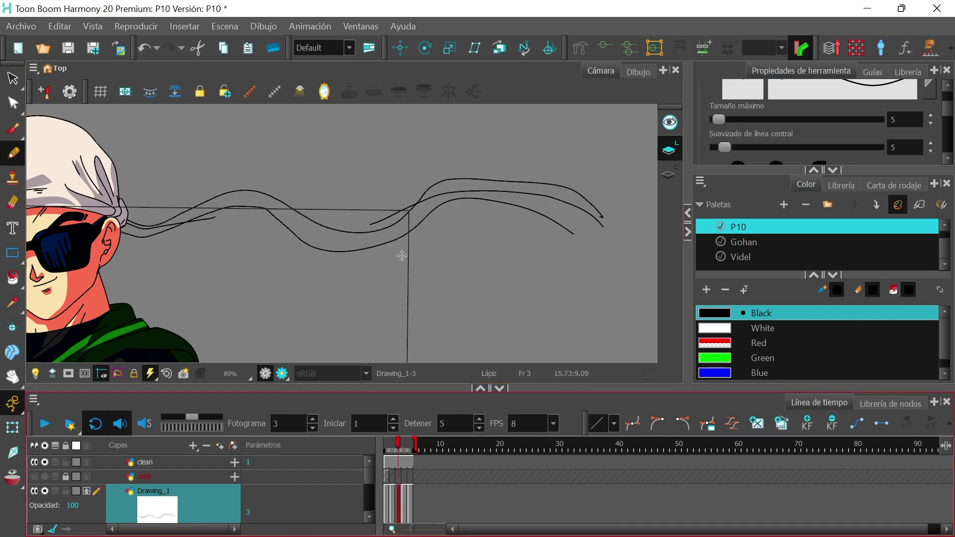
key(alt+t)
drag(391, 192, 343, 264)
drag(192, 255, 235, 150)
mouse_move(567, 229)
mouse_down()
mouse_move(597, 202)
mouse_move(582, 245)
mouse_move(537, 183)
mouse_up()
key(alt+t)
- Trim the excess line at the ribbon's tip on frame 2 with the Cutter and return to frame 1
key(alt+e)
click(392, 490)
key(alt+t)
mouse_move(567, 187)
mouse_down()
mouse_move(531, 193)
mouse_move(537, 222)
mouse_up()
click(387, 493)
key(space)
scroll(336, 242, down, 2)
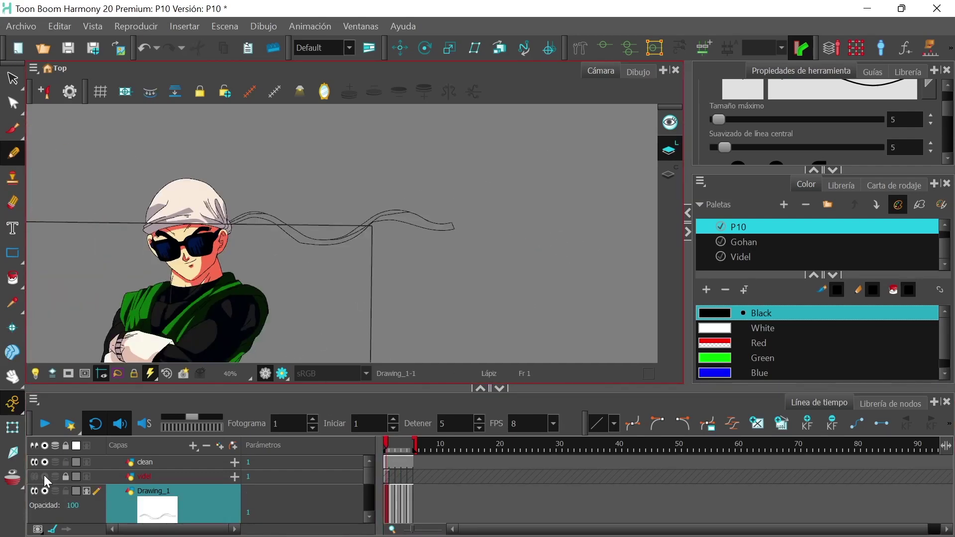
- Collapse the Drawing_1 layer's thumbnail and rename the layer as cinta
click(386, 494)
click(87, 491)
double_click(151, 491)
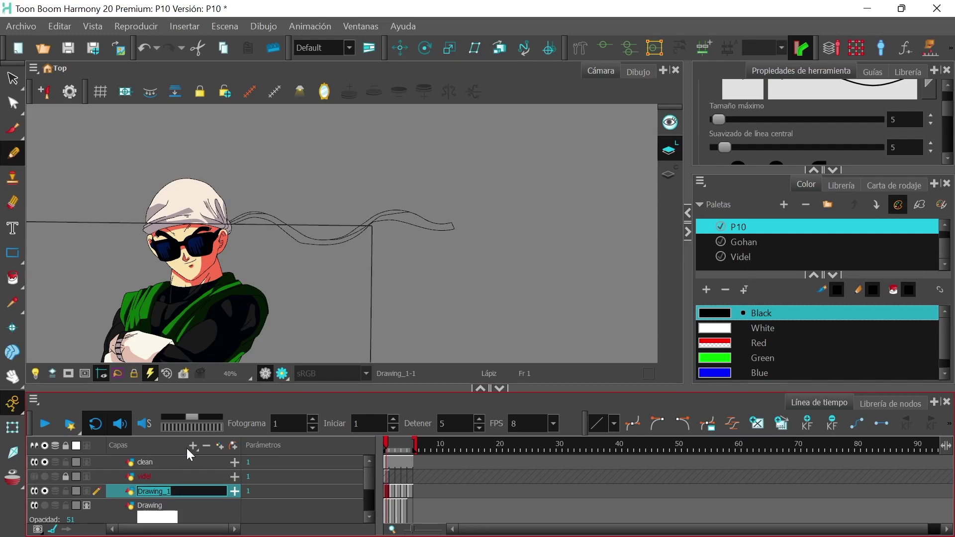
text(cinta)
key(Return)
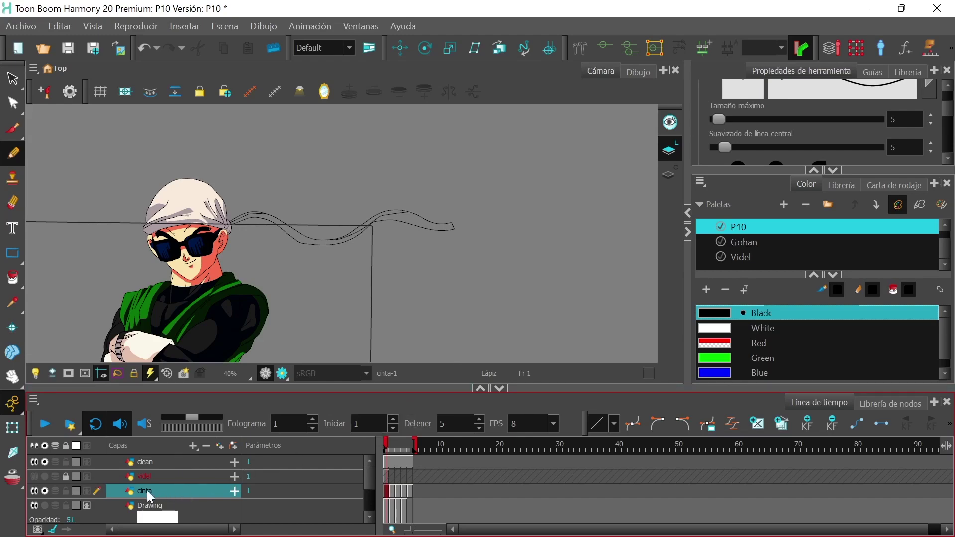
- Delete the rough Drawing layer and the borrador layer from the scene
click(217, 502)
drag(241, 387, 246, 375)
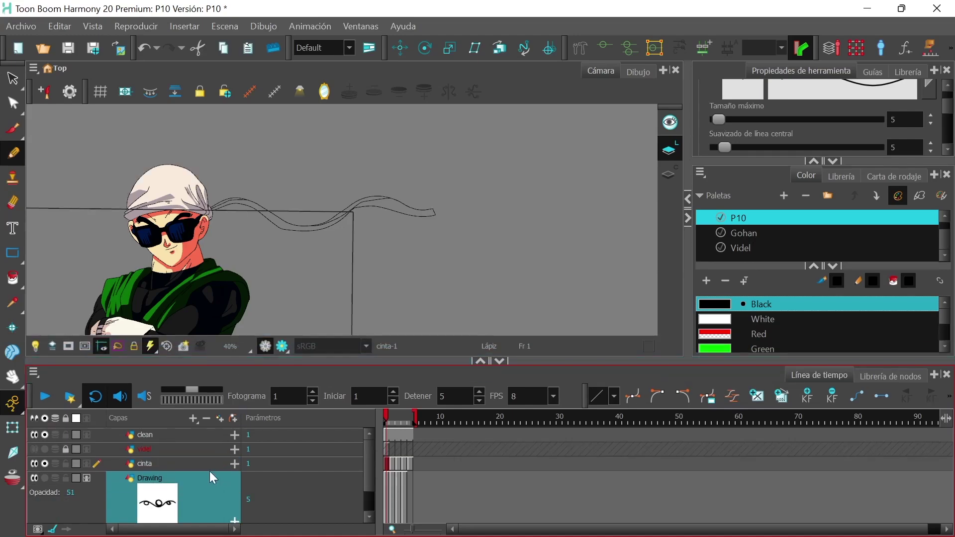
click(206, 418)
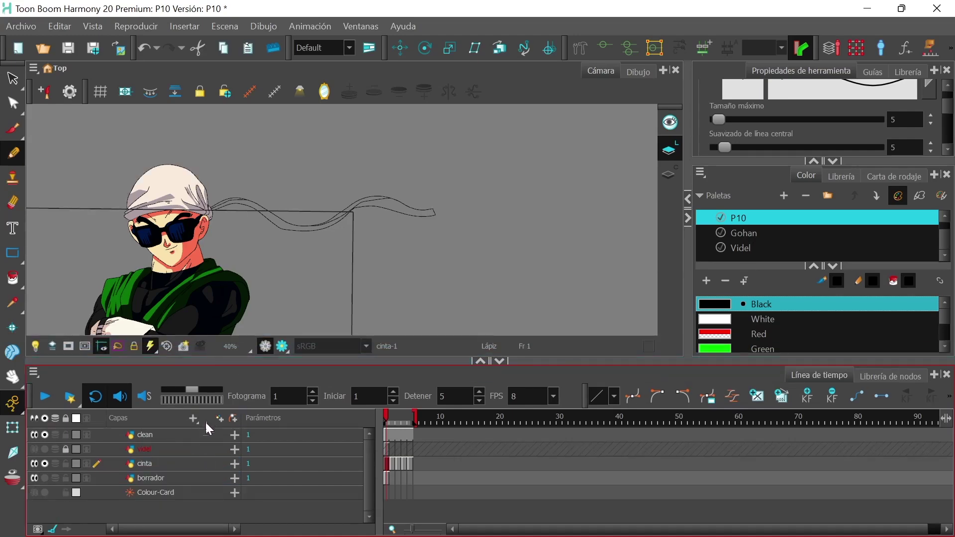
click(189, 477)
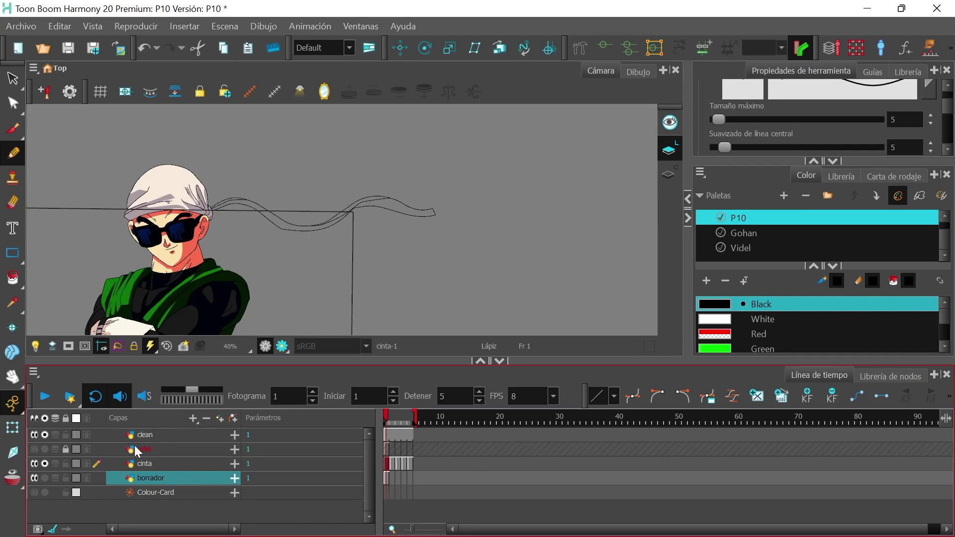
click(207, 417)
drag(314, 295, 362, 299)
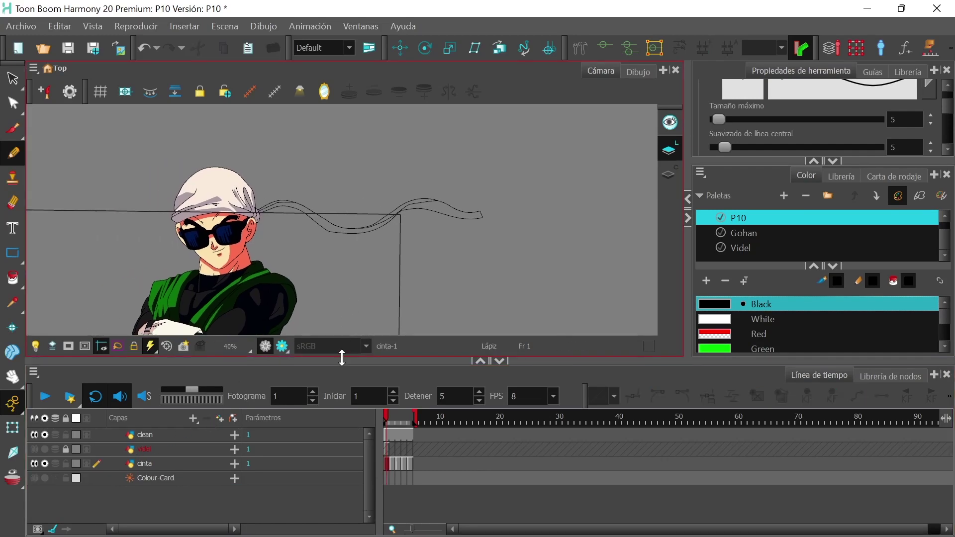
- Hide the clean layer and select the cinta layer, leaving the ribbon lines alone in the Camera view
drag(342, 357, 342, 423)
scroll(363, 324, up, 2)
drag(398, 294, 369, 329)
click(12, 78)
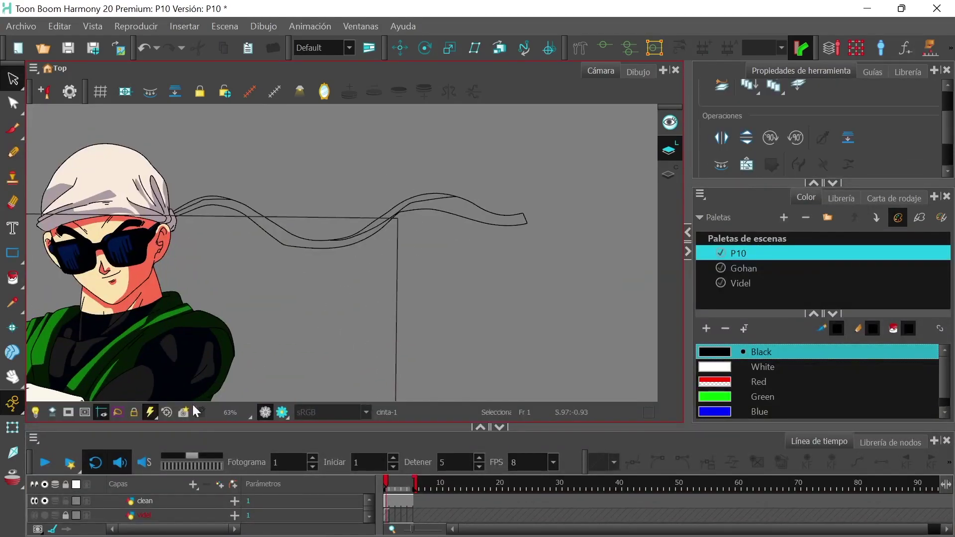
click(34, 501)
drag(170, 427, 169, 404)
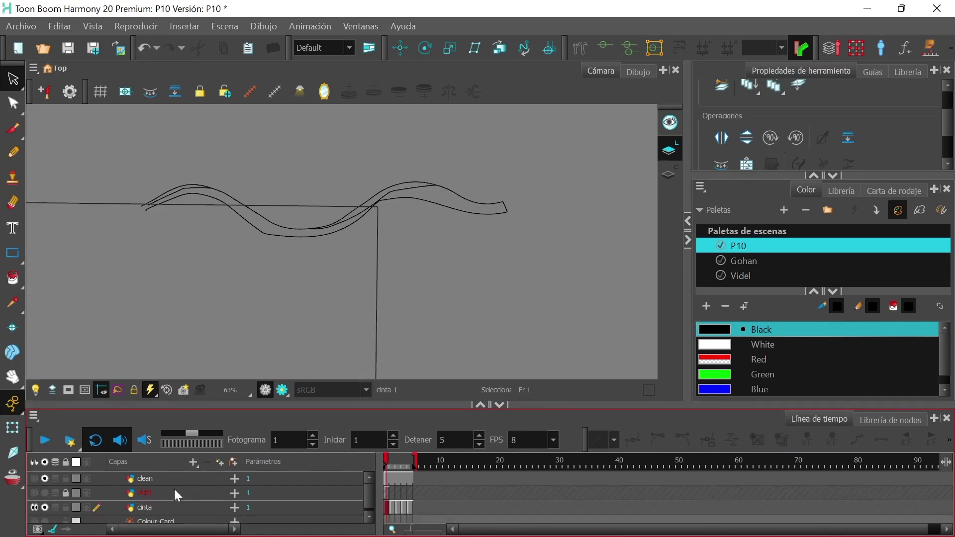
click(146, 508)
key(space)
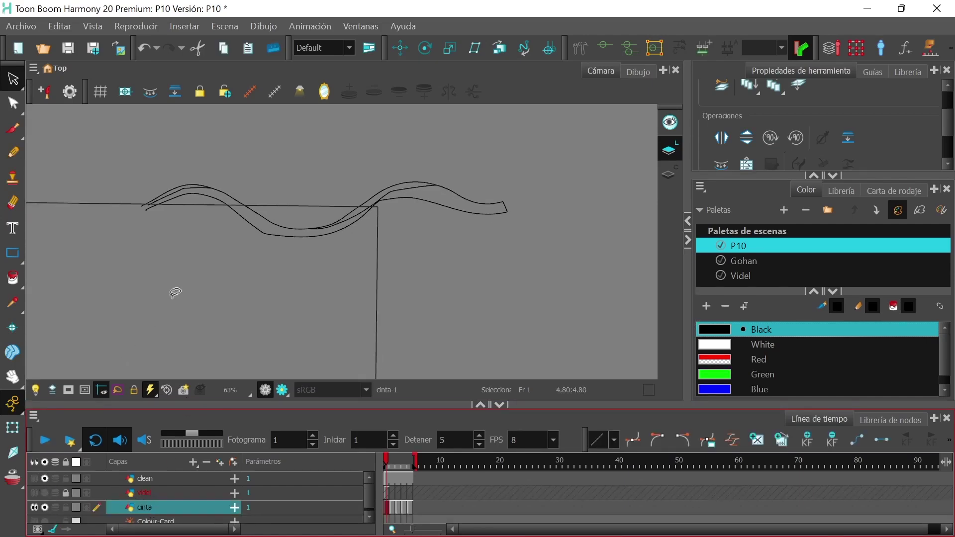
drag(174, 265, 159, 281)
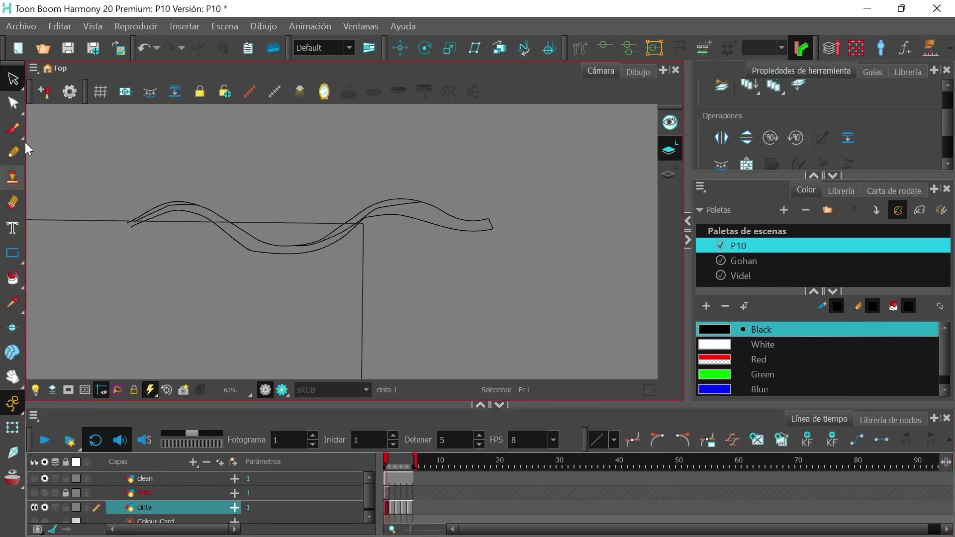
- Select the ribbon lines on all frames at once and create colour art from their line art
click(19, 85)
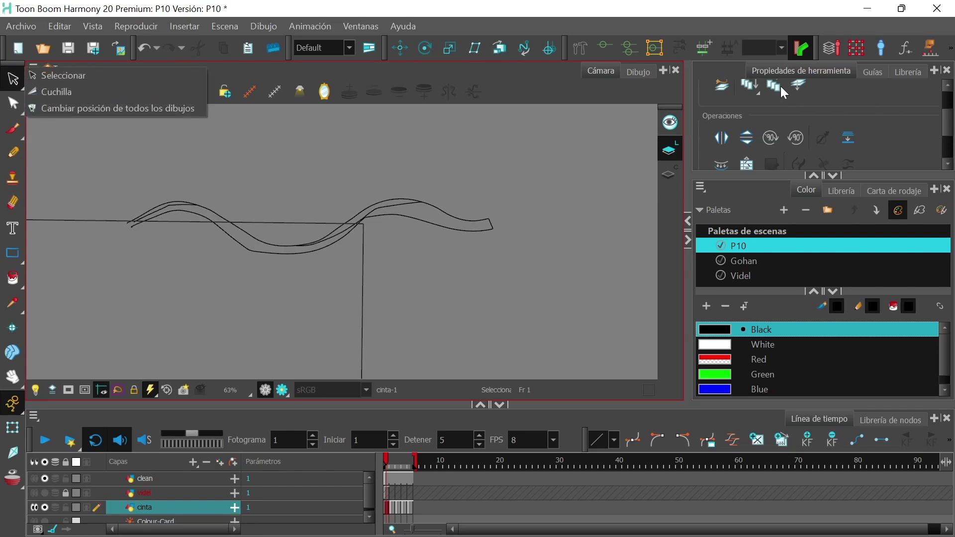
drag(951, 128, 950, 107)
click(773, 132)
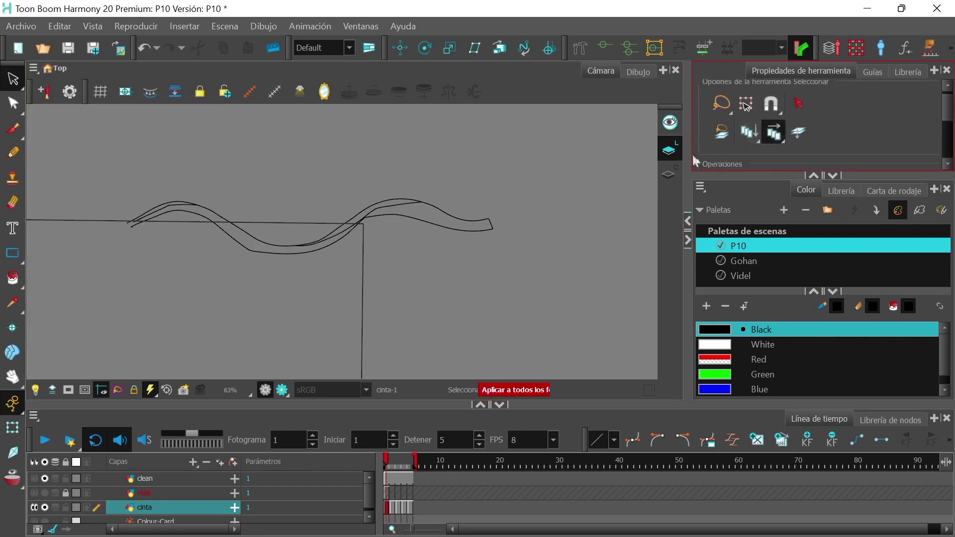
mouse_move(556, 124)
mouse_down()
mouse_move(182, 126)
mouse_move(52, 196)
mouse_move(163, 319)
mouse_move(421, 346)
mouse_move(566, 244)
mouse_move(536, 143)
mouse_move(585, 71)
mouse_up()
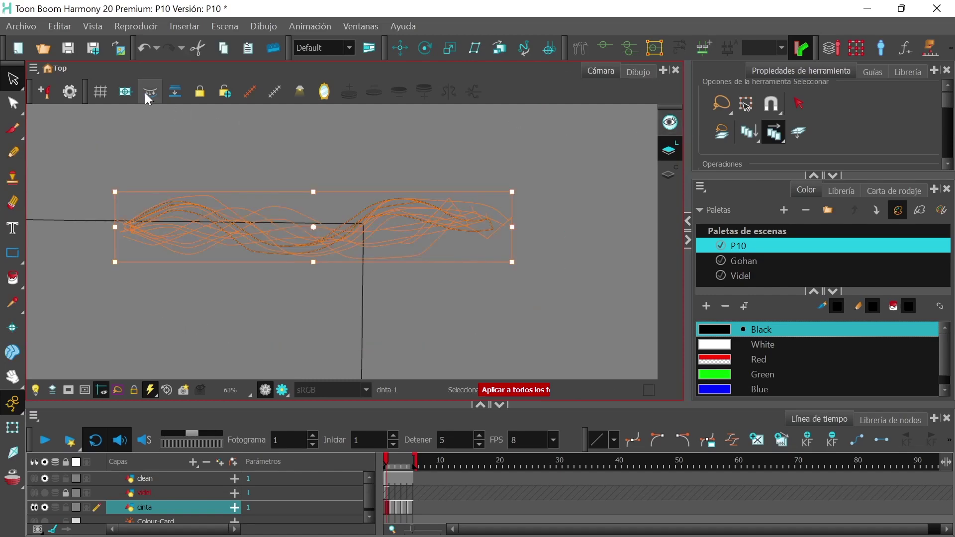
click(774, 131)
click(487, 259)
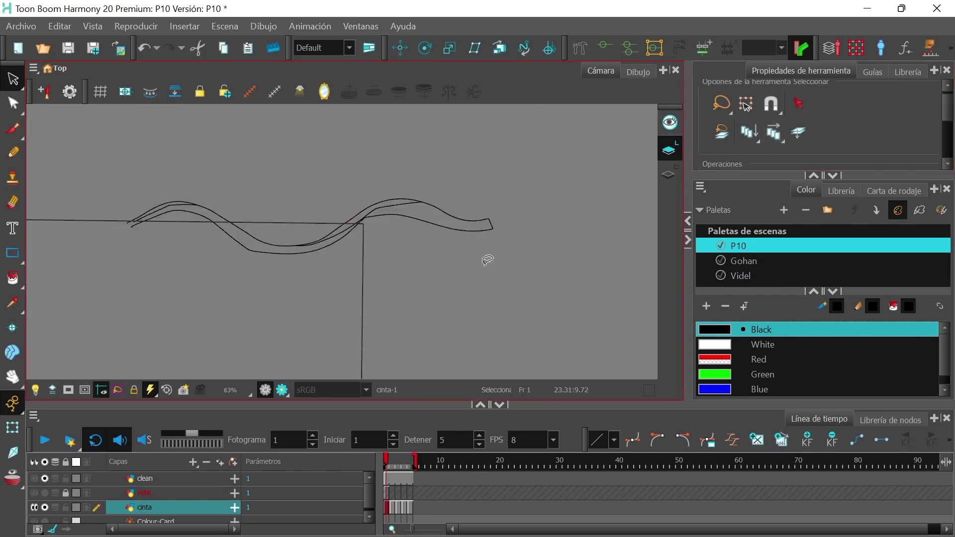
- In the colour art, close the ribbon's open end beside the head with transparent vector strokes on frames 1 to 5
click(672, 177)
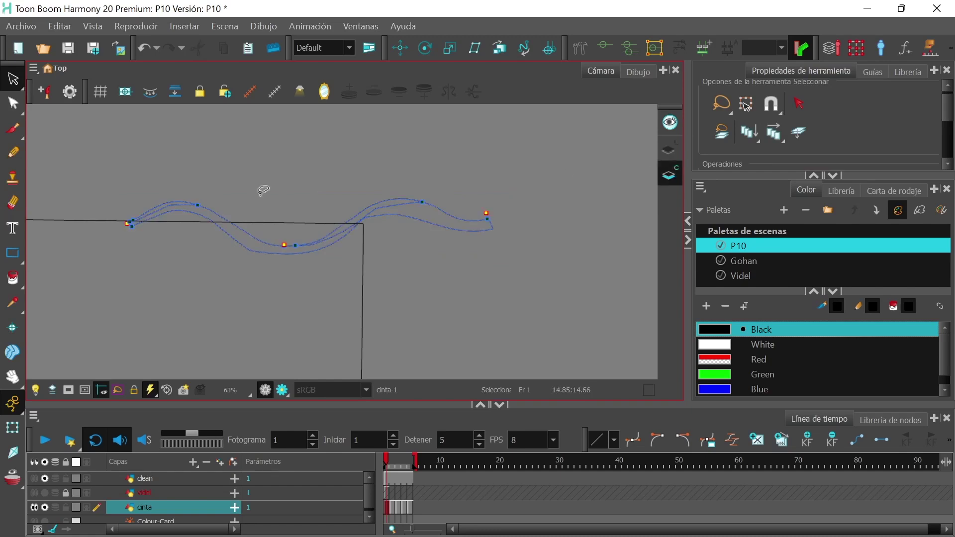
click(13, 279)
click(55, 357)
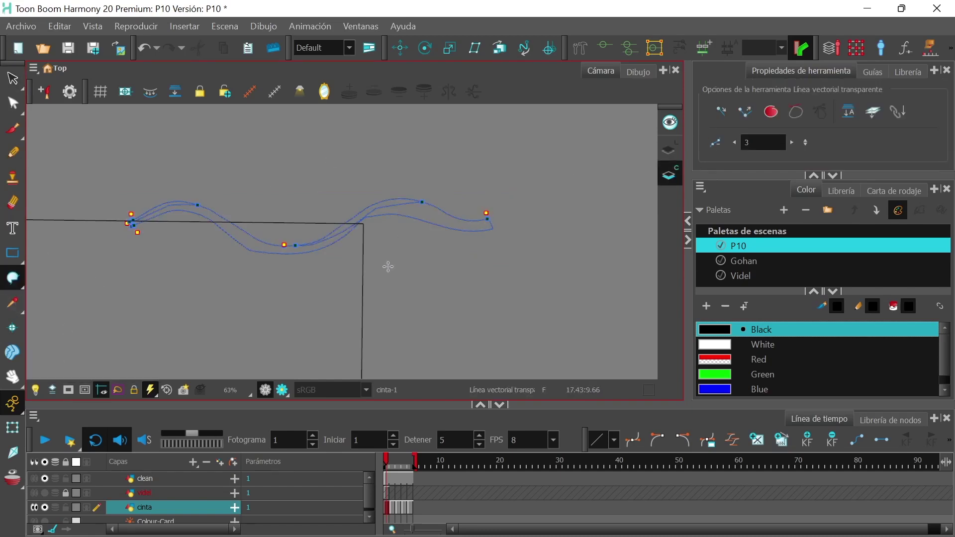
key(period)
key(period)
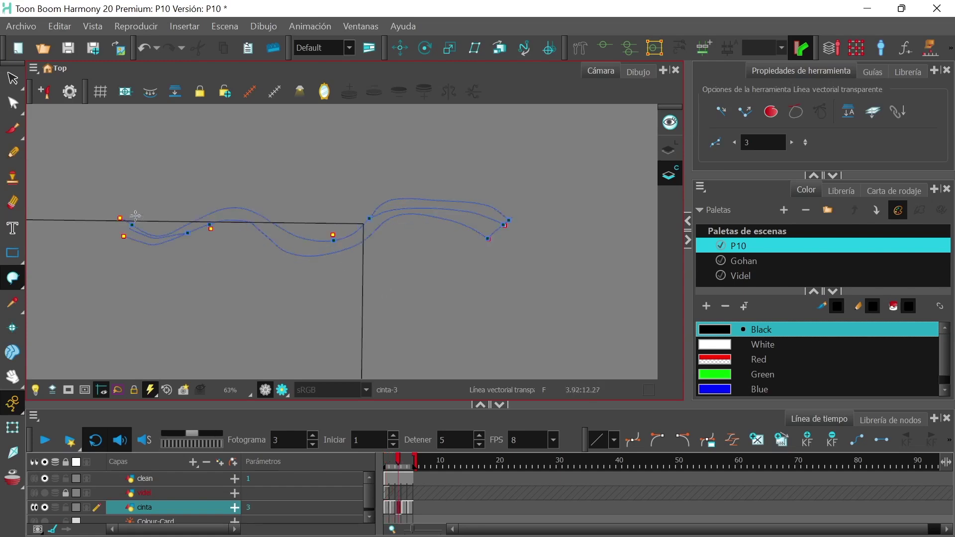
key(period)
key(period)
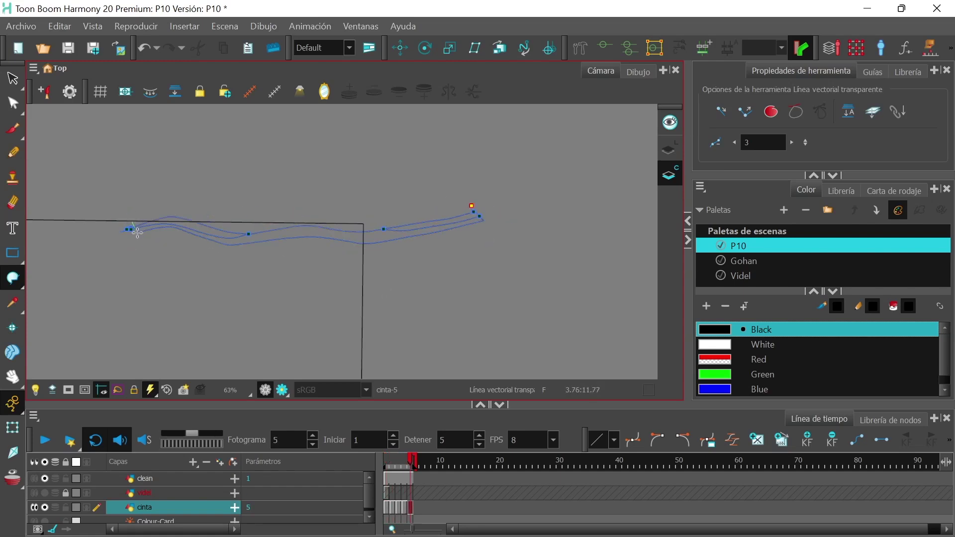
key(comma)
key(comma)
key(comma)
key(comma)
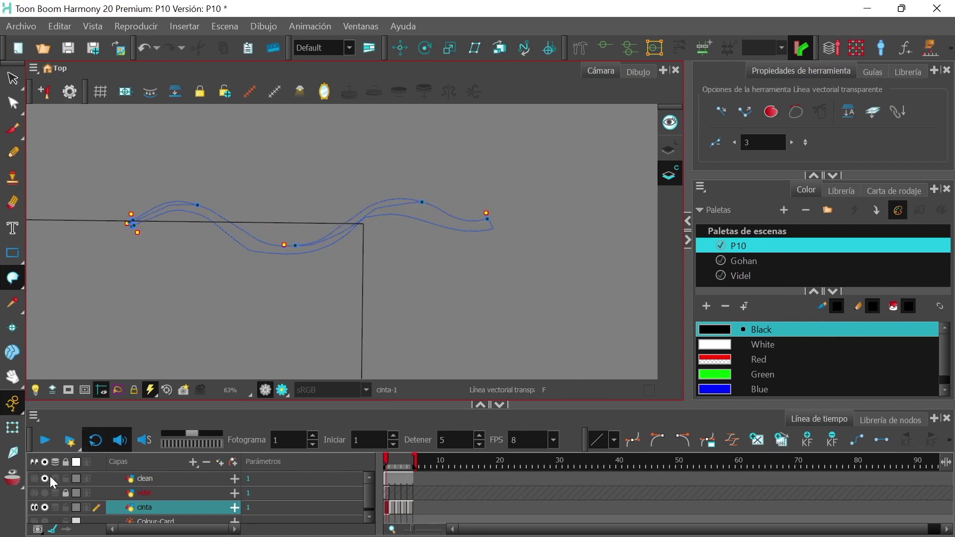
- Show the clean layer and step through the frames to check the ribbon against the character
click(35, 478)
key(period)
key(period)
key(period)
key(comma)
key(comma)
key(comma)
- Fill the ribbon's main sections on frame 1 with New 13 from the Gohan palette using the Paint tool
click(751, 263)
click(814, 292)
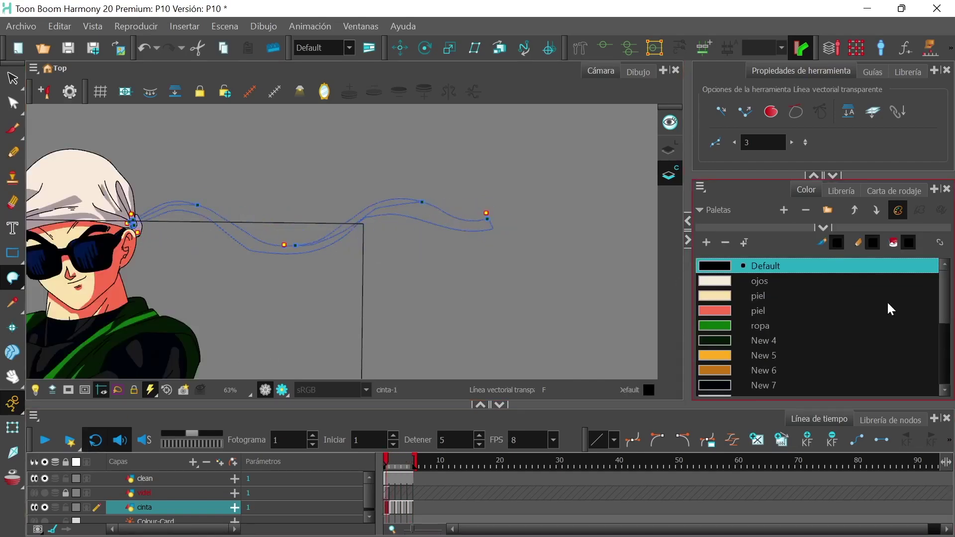
scroll(846, 329, down, 3)
click(835, 328)
scroll(927, 330, up, 3)
scroll(928, 331, down, 3)
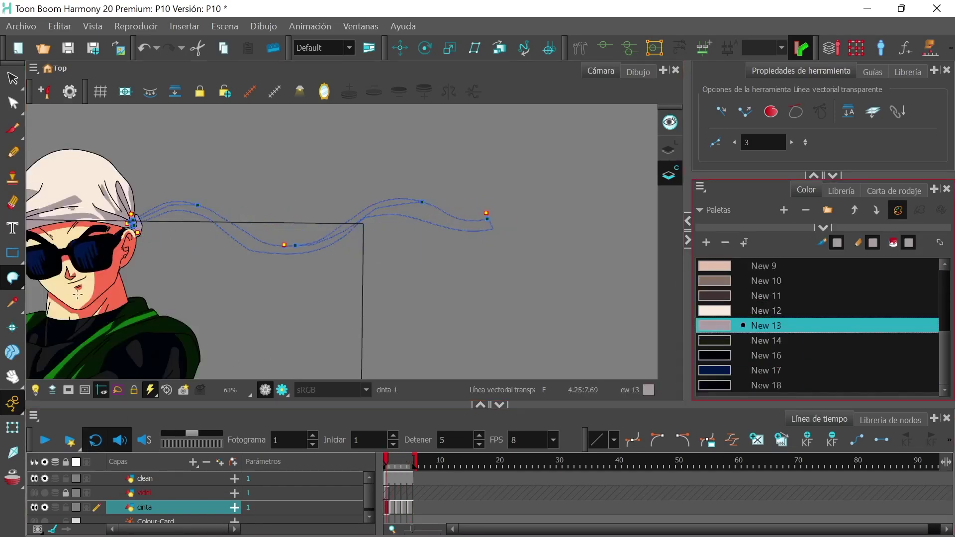
click(20, 290)
click(30, 271)
scroll(270, 282, up, 2)
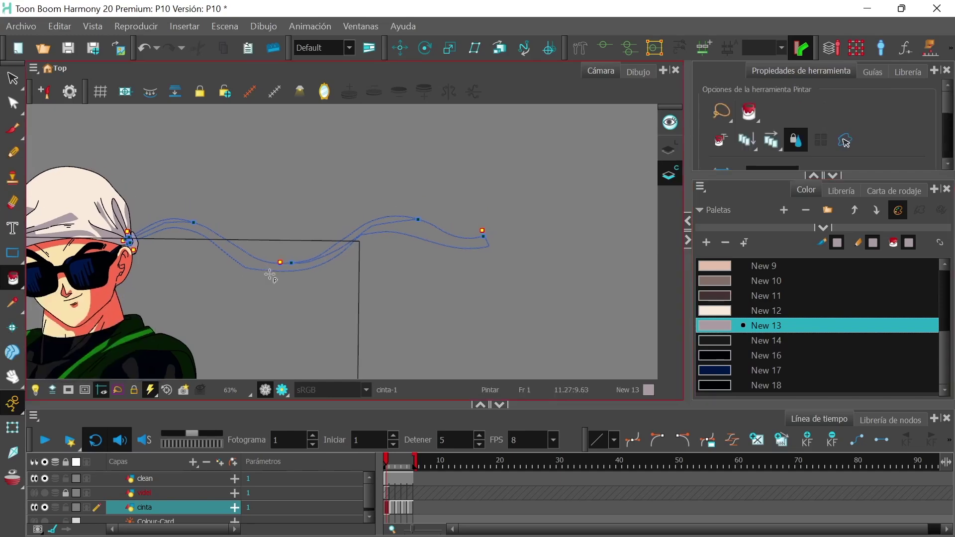
drag(297, 293, 338, 299)
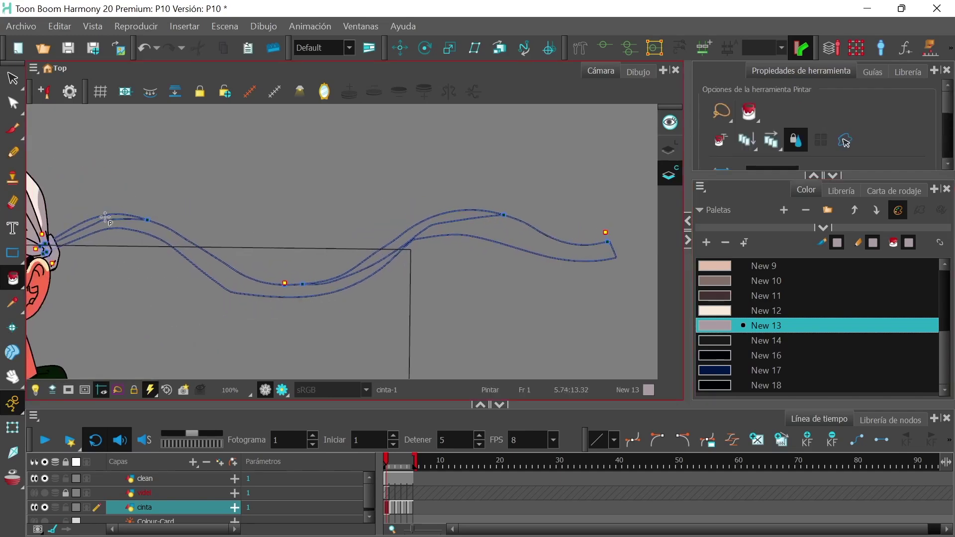
click(245, 286)
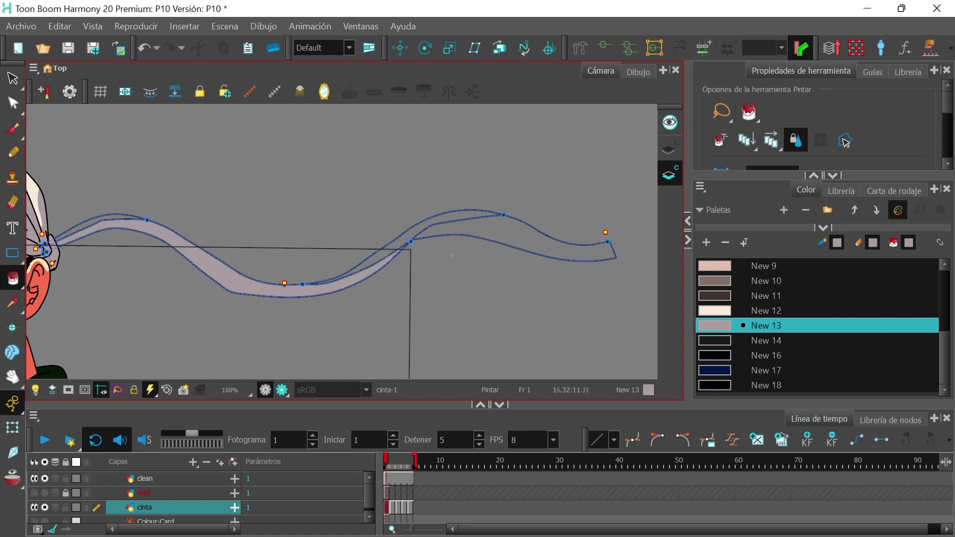
click(480, 235)
- Fill the ribbon's main band on frame 2 and the section beside the head on frame 3 with New 13
key(period)
click(502, 238)
key(period)
click(89, 276)
key(comma)
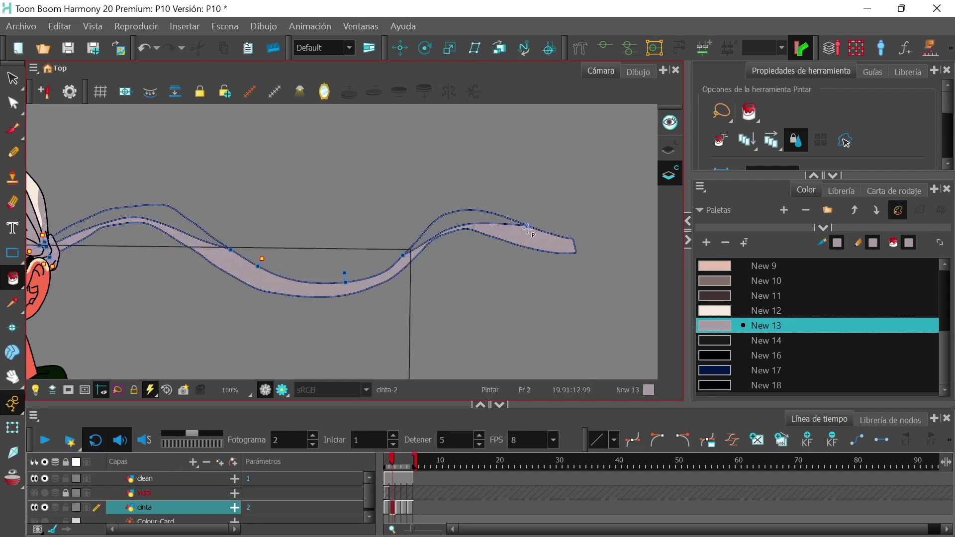
key(period)
key(comma)
key(comma)
key(period)
key(period)
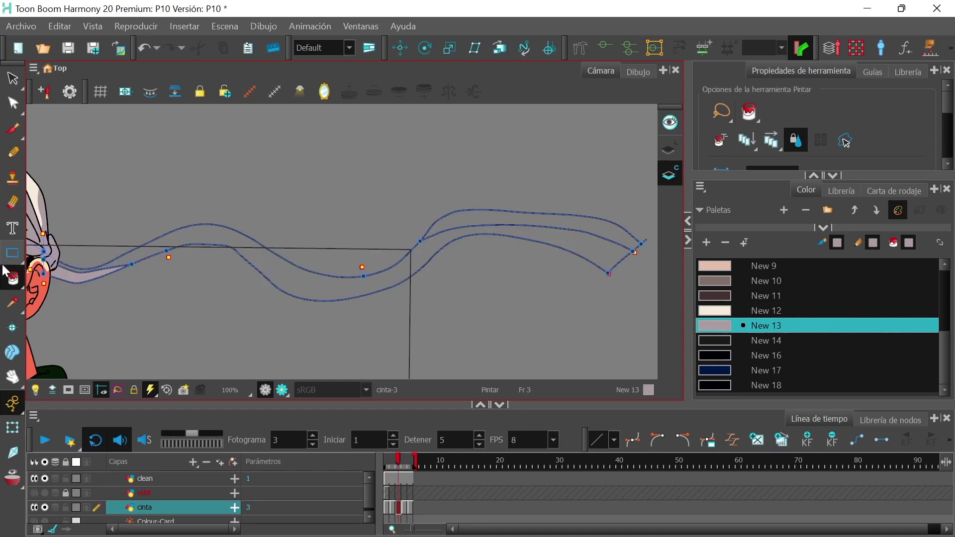
- Close the gap in the ribbon's colour art on frame 3 with a transparent stroke and fill its main band with New 13
drag(9, 273, 75, 355)
key(comma)
key(period)
drag(13, 278, 75, 356)
key(comma)
key(period)
key(comma)
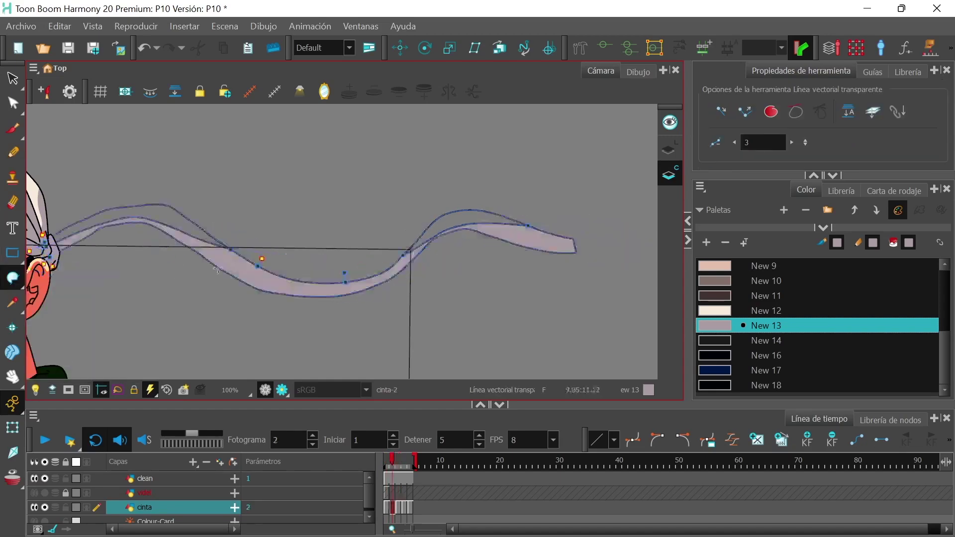
key(period)
click(311, 285)
- Close the gap in the ribbon's colour art on frame 4 with a transparent stroke and fill its main band
mouse_move(12, 278)
mouse_down()
mouse_move(53, 276)
mouse_move(74, 356)
mouse_up()
key(period)
key(comma)
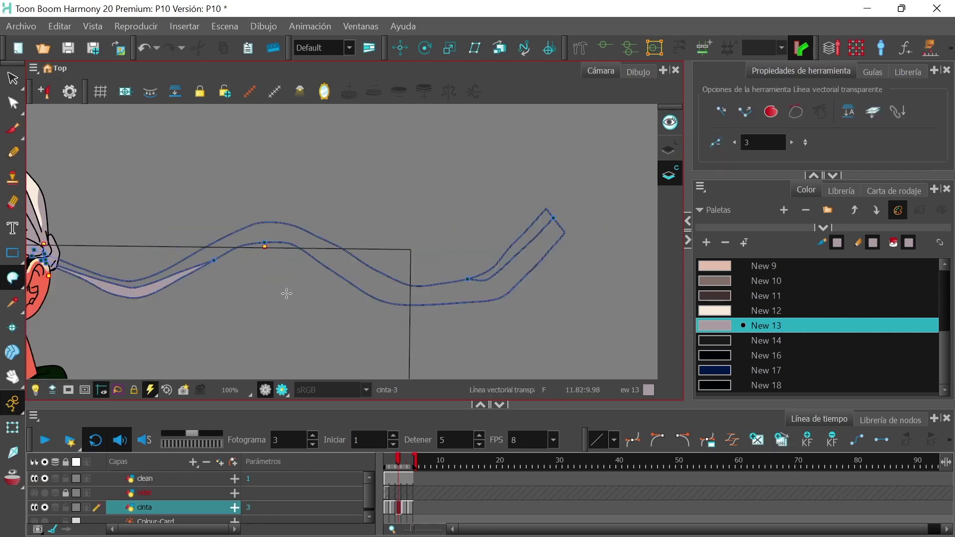
key(period)
drag(286, 251, 396, 289)
key(comma)
key(period)
key(period)
- Fill the section beside the head and the main band of the ribbon on frame 5 with New 13
drag(13, 278, 33, 275)
click(85, 255)
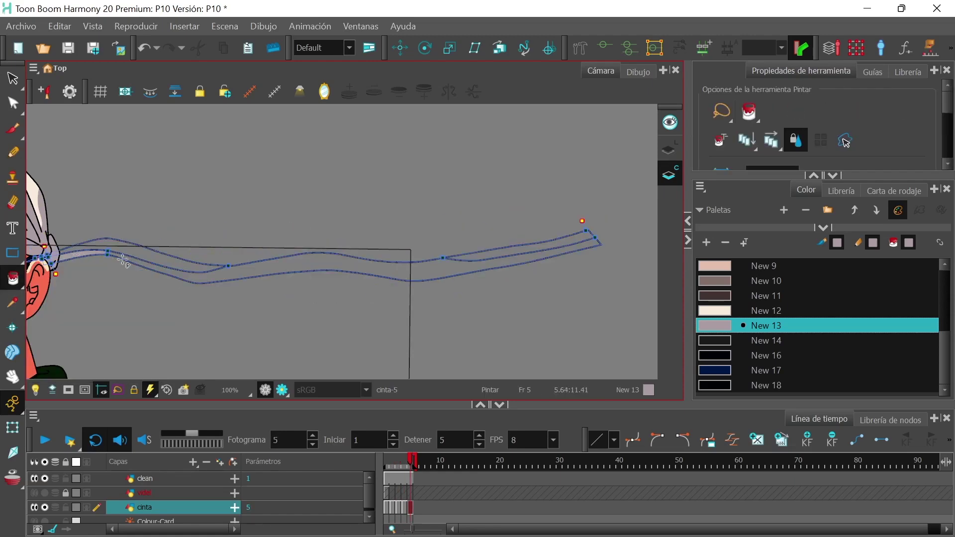
click(149, 265)
- Fill the ribbon's folded-over sections with New 12, working back from frame 5 to frame 1
click(766, 310)
click(512, 253)
key(comma)
click(498, 272)
key(comma)
click(239, 241)
key(comma)
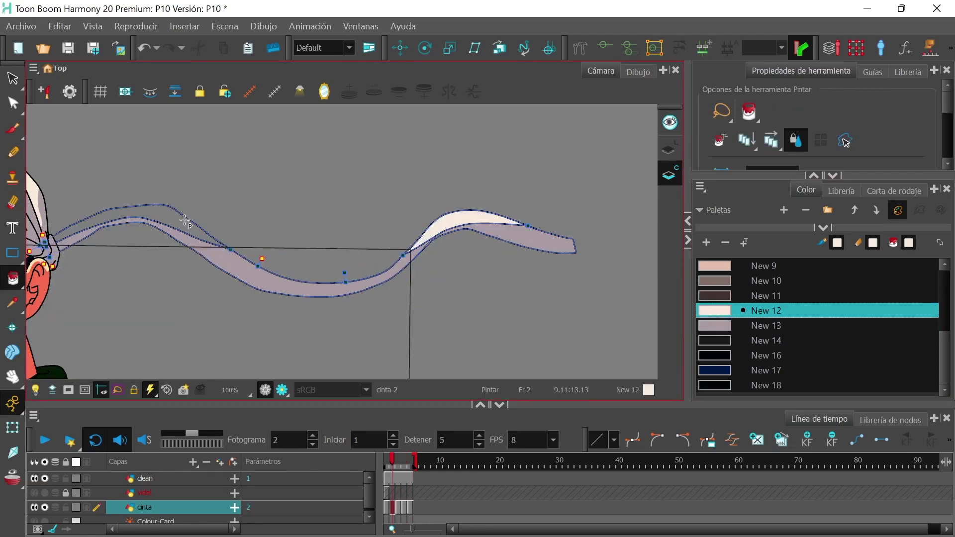
key(comma)
click(137, 223)
- Fill the remaining ribbon section near the tip on frame 4 with New 13
key(period)
key(period)
key(period)
click(720, 326)
click(508, 268)
key(period)
- Switch back to line art and play the animation to review the coloured ribbon with the whole character
click(668, 150)
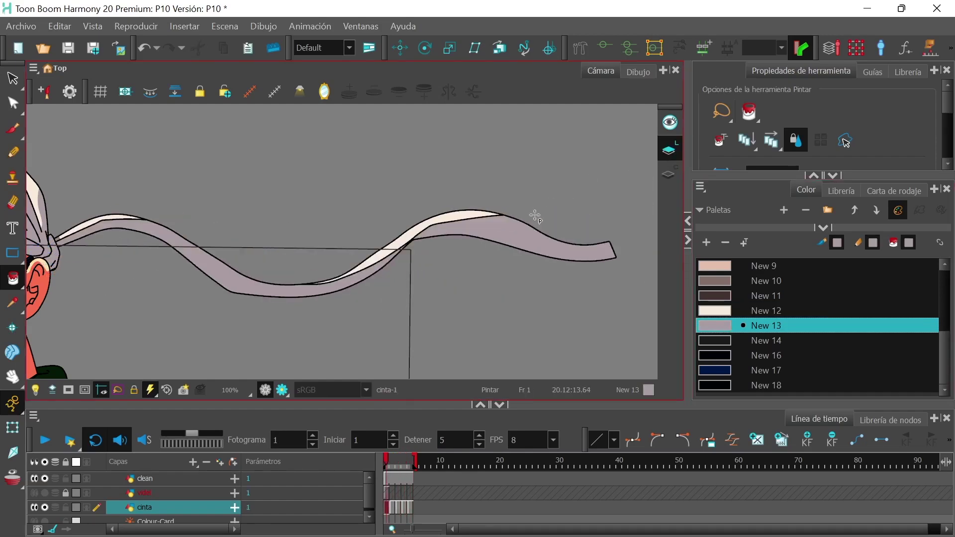
scroll(394, 240, down, 3)
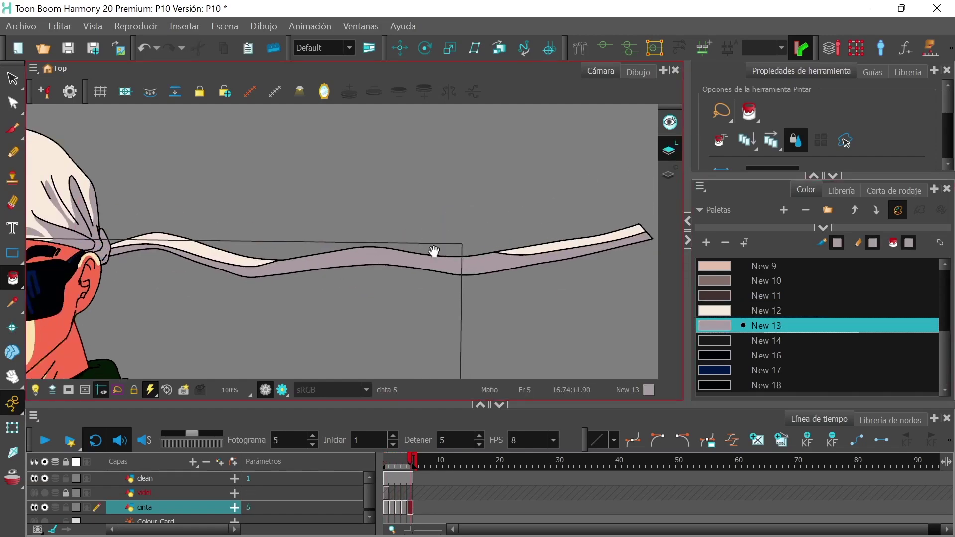
drag(402, 274, 435, 243)
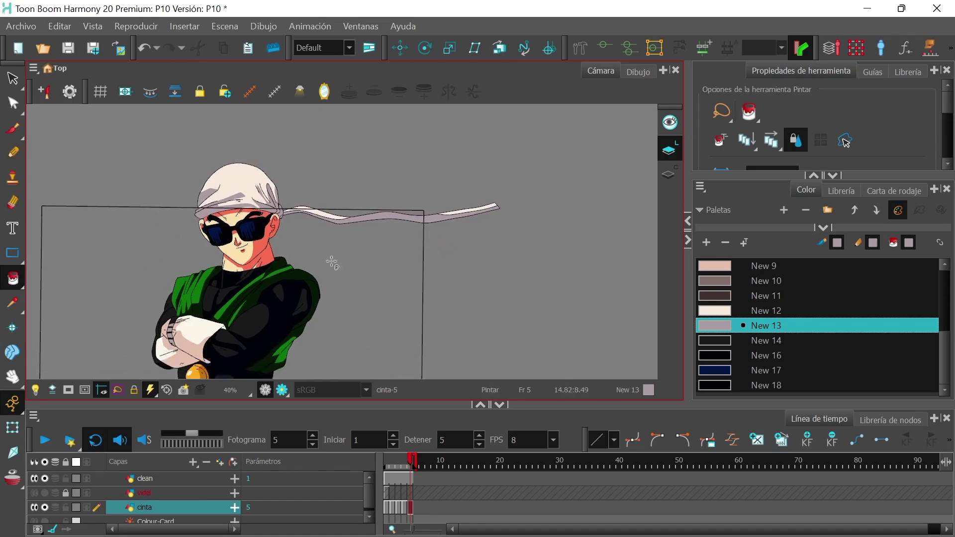
click(46, 440)
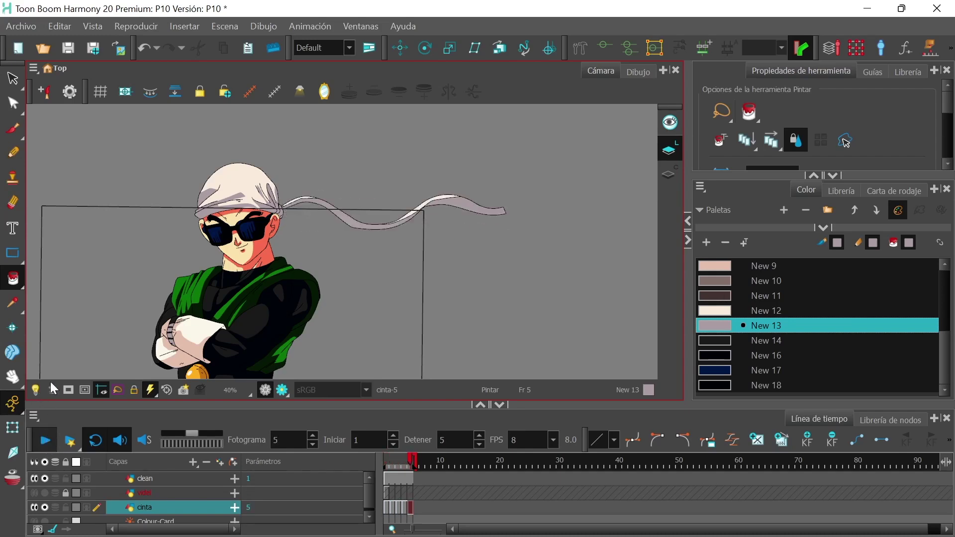
- Save the scene and enlarge the timeline area so all layers fit
click(22, 27)
click(46, 112)
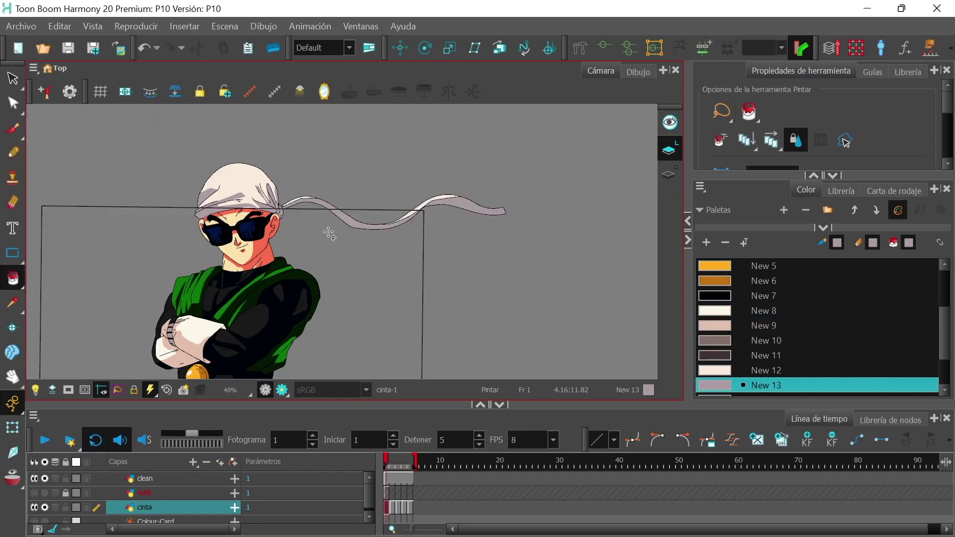
drag(390, 314, 358, 316)
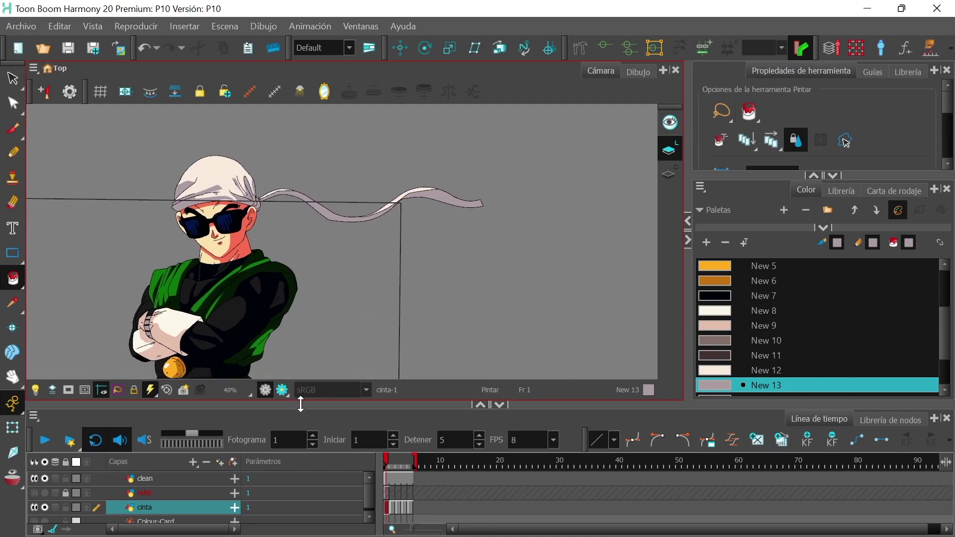
drag(299, 405, 277, 369)
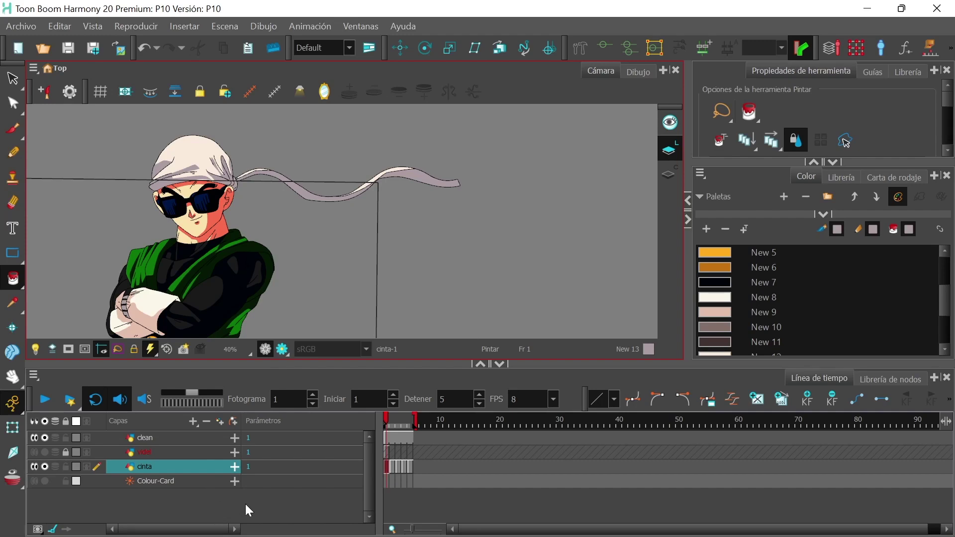
- Move the cinta layer above the videl layer
click(168, 439)
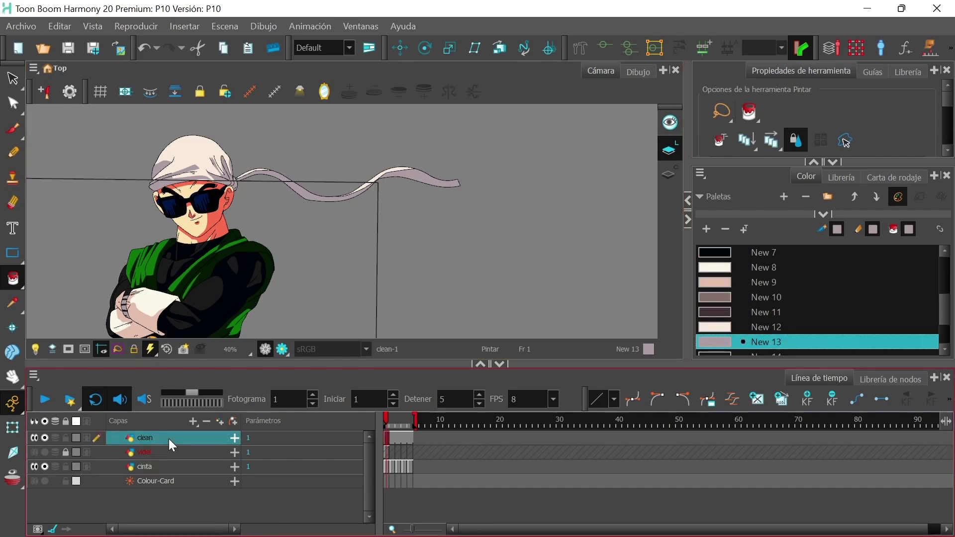
click(150, 467)
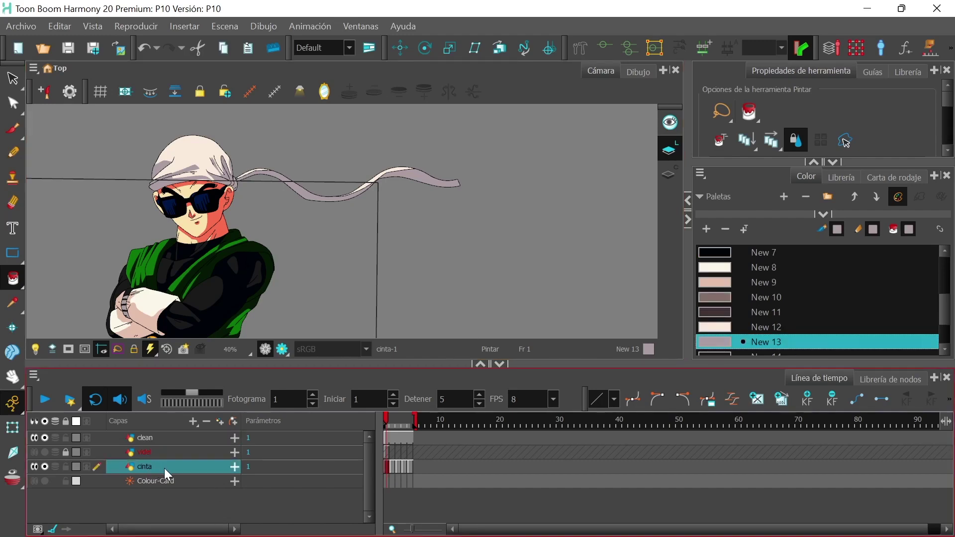
mouse_move(172, 453)
mouse_down()
mouse_move(172, 443)
mouse_move(145, 446)
mouse_move(155, 444)
mouse_up()
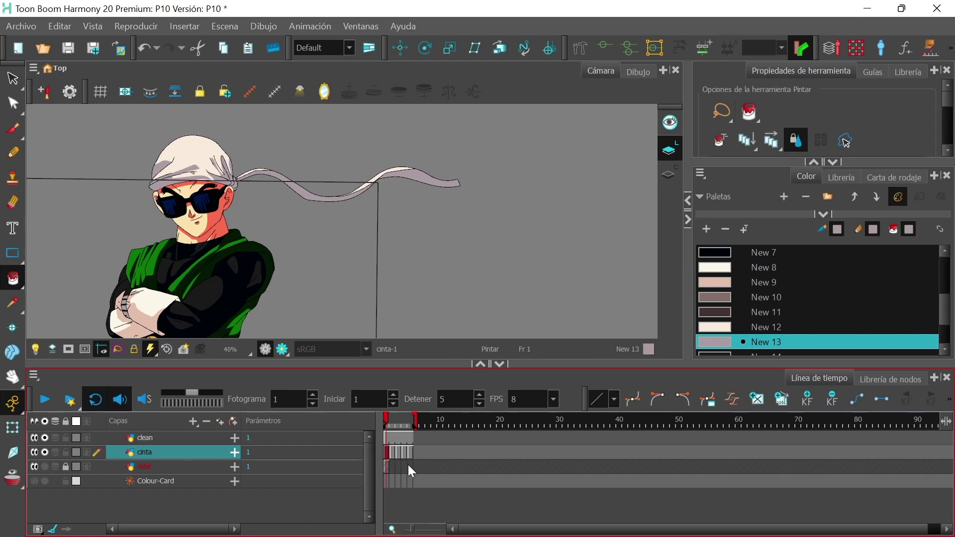
- Unlock and show the videl layer and extend its drawing's exposure through frame 5
click(65, 466)
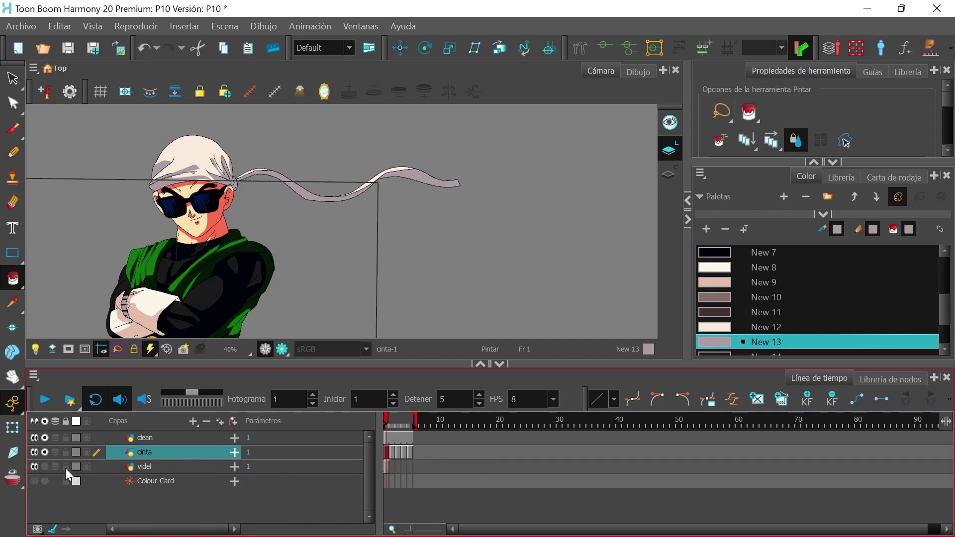
click(410, 467)
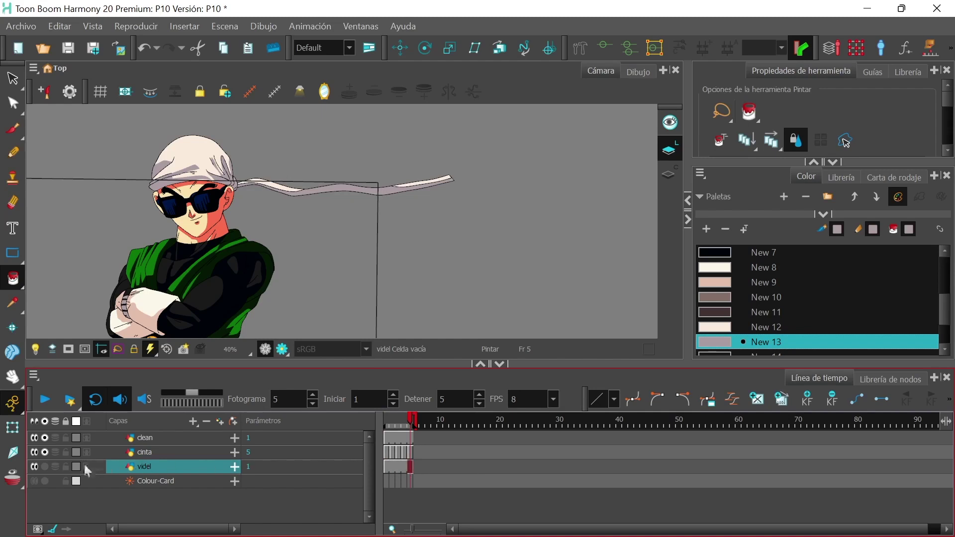
click(44, 466)
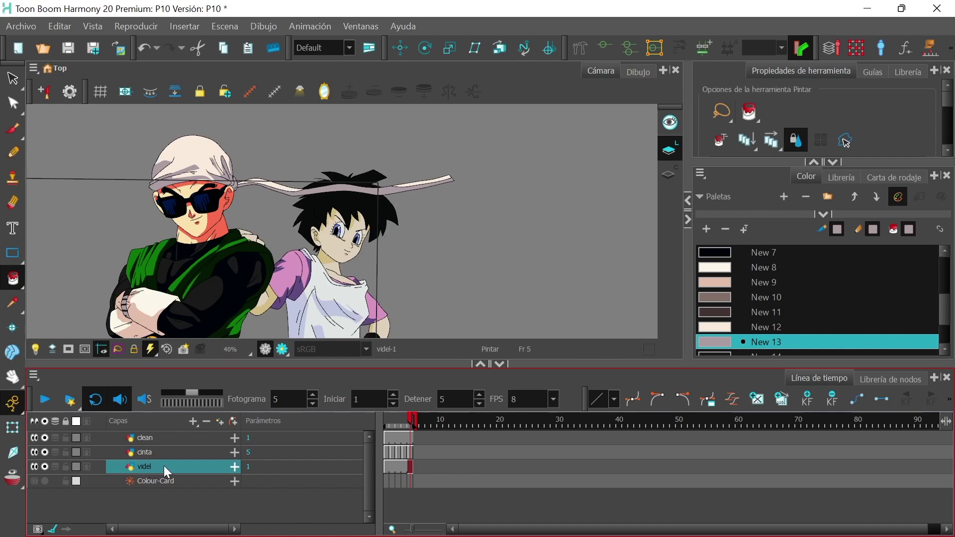
- Move the cinta layer below the videl layer
click(171, 453)
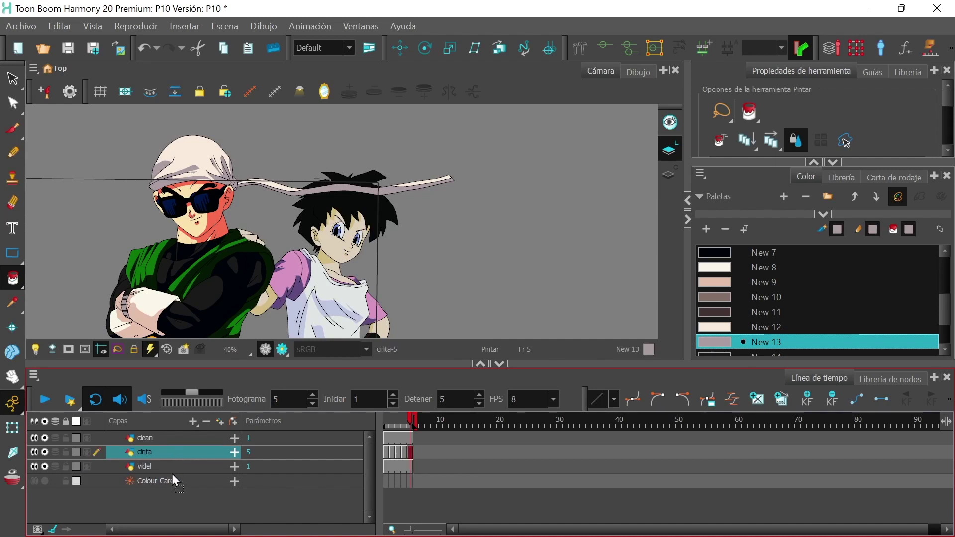
drag(156, 474, 178, 473)
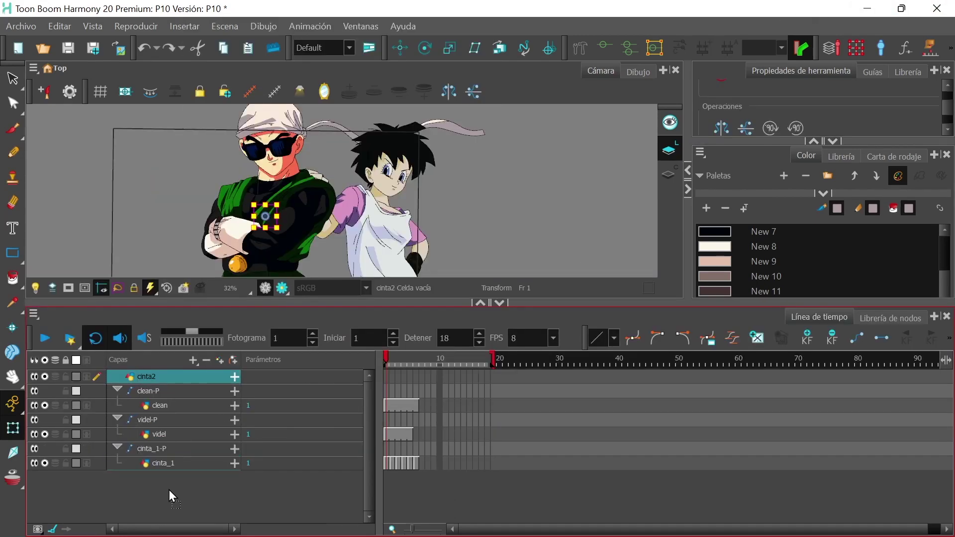
- Move the cinta2 layer below the cinta_1 layer
drag(169, 490, 169, 489)
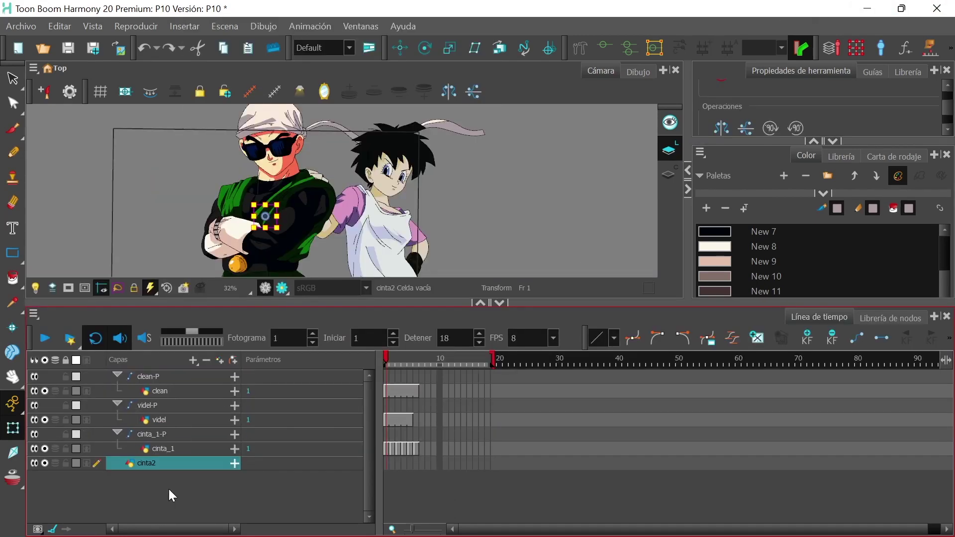
- Paste the cinta_1 drawings into cinta2 from frame 4, fill its first three frames, and try extending the other layers through frame 9
click(387, 449)
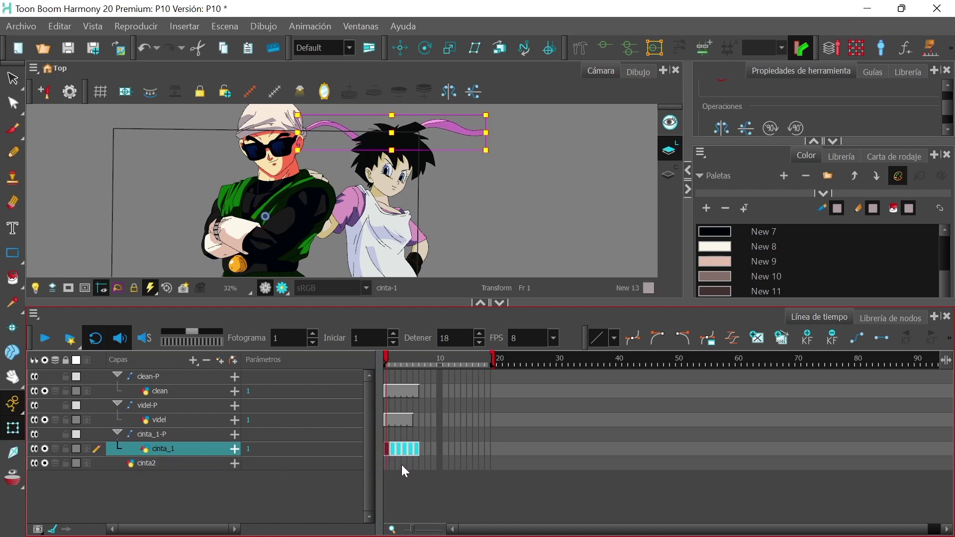
click(404, 464)
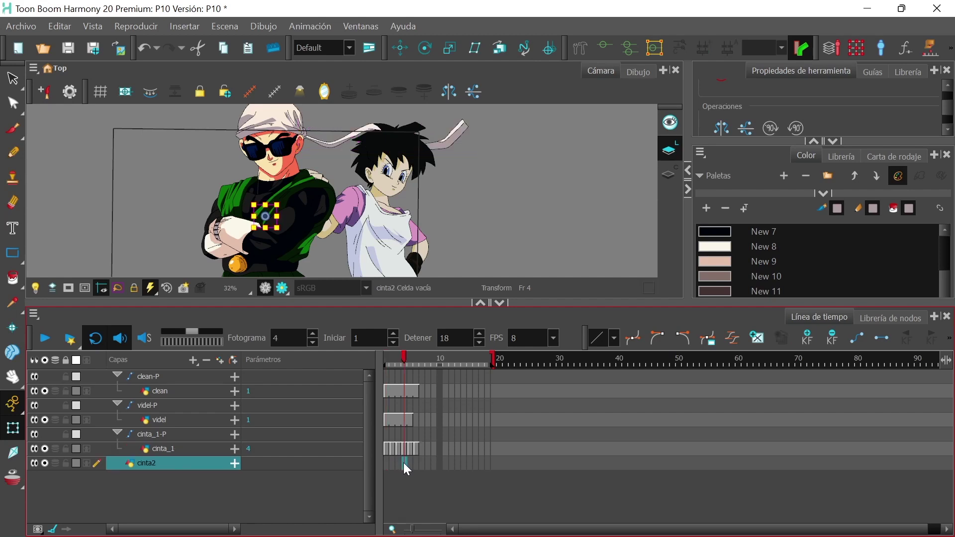
key(ctrl+v)
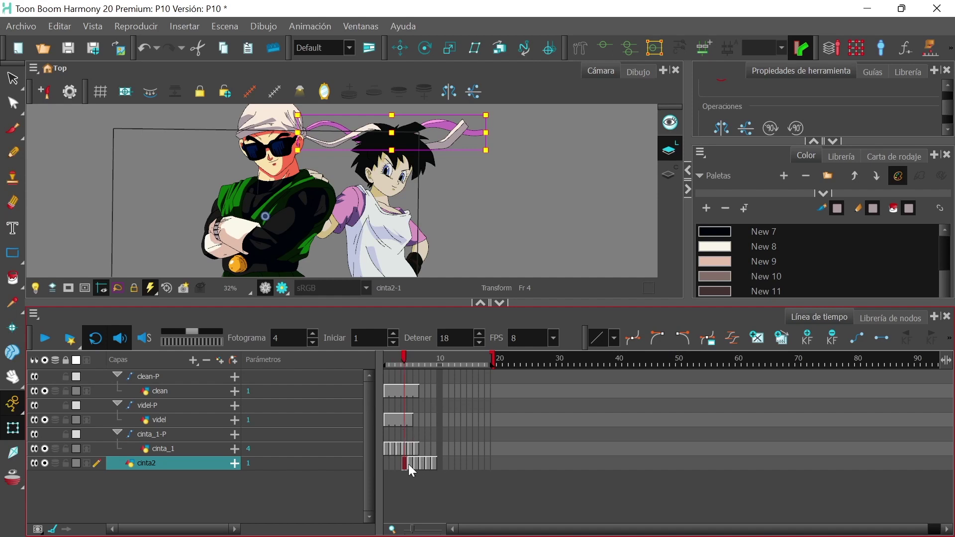
click(422, 466)
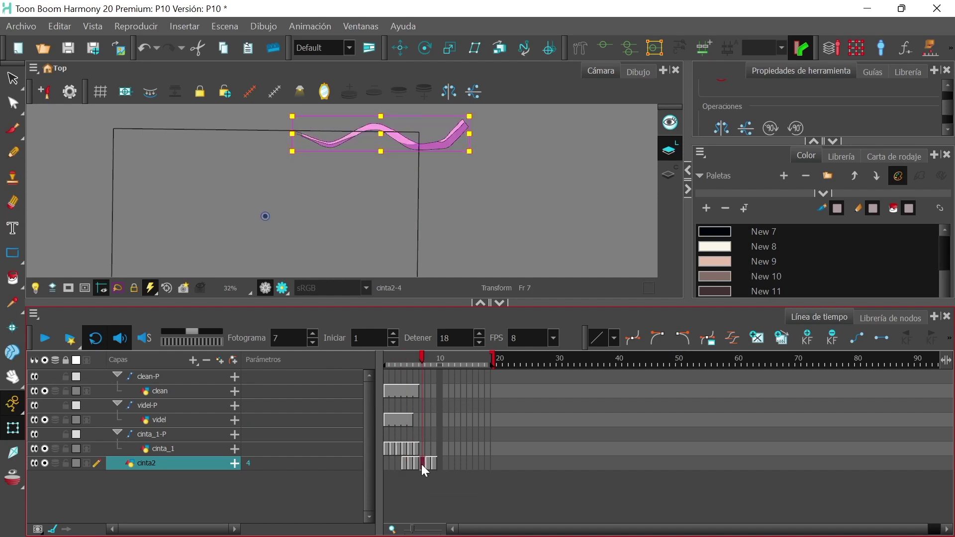
click(385, 461)
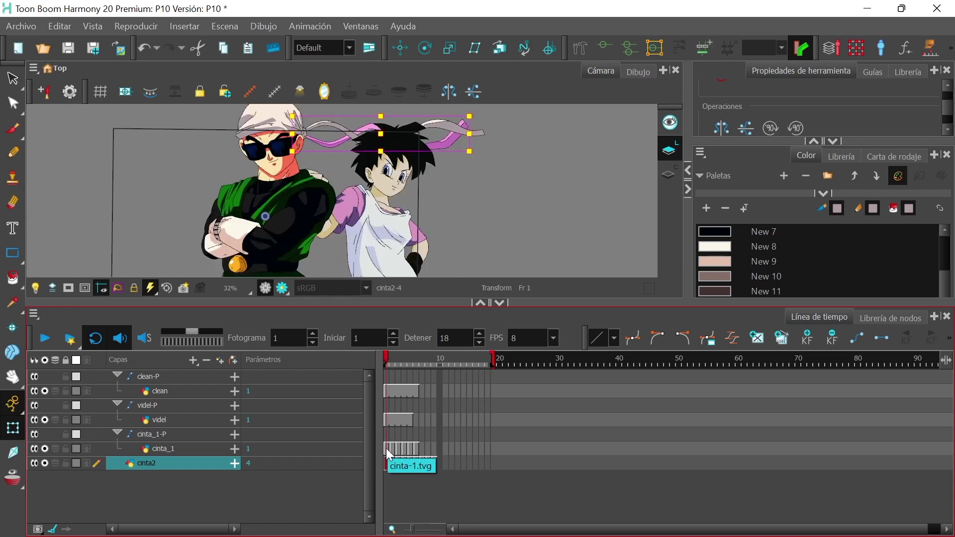
click(387, 448)
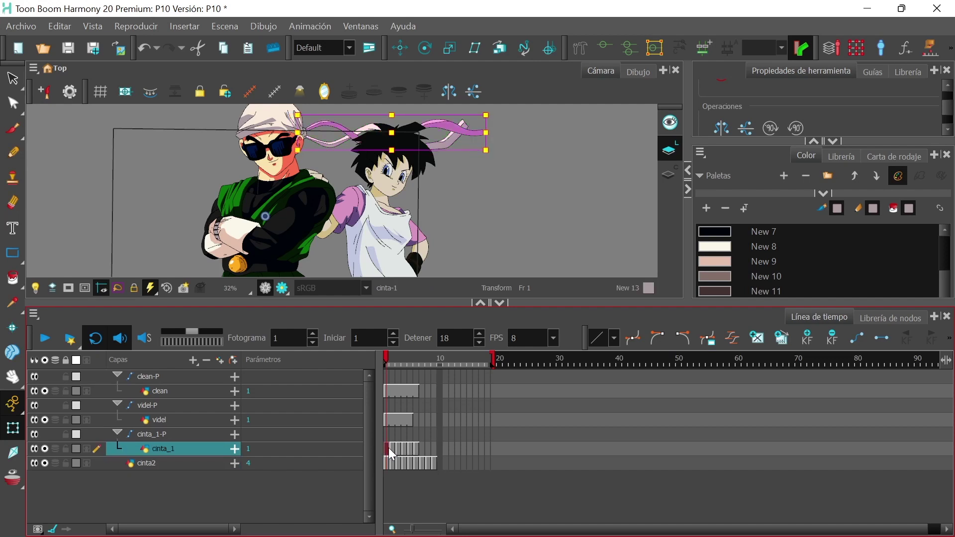
click(387, 420)
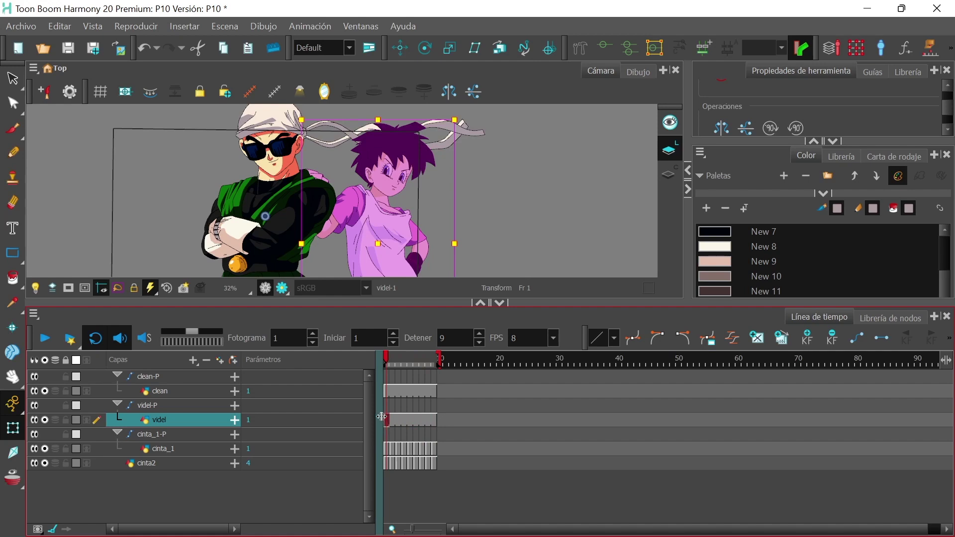
- Undo the exposure extensions and the drawings pasted into the cinta2 layer
key(ctrl+z)
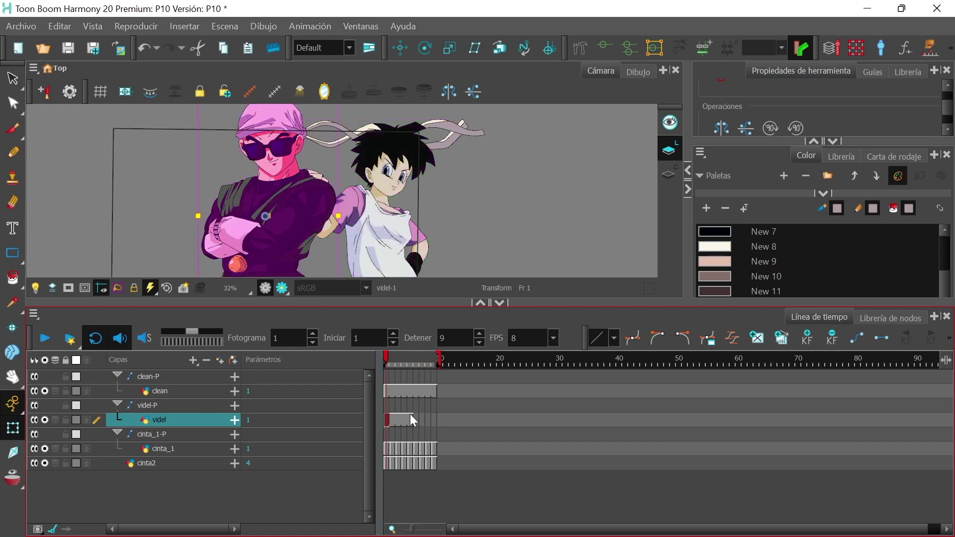
key(ctrl+z)
key(ctrl+z)
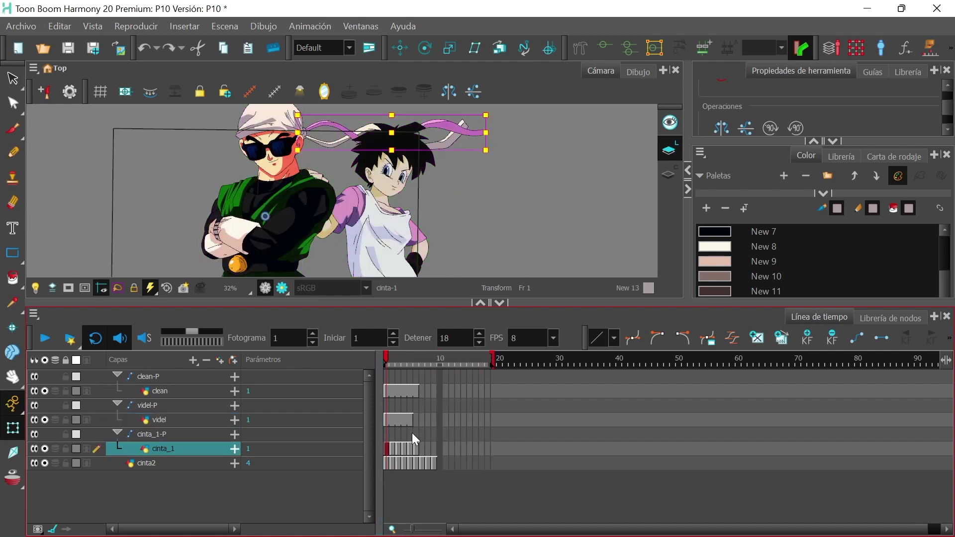
key(ctrl+z)
key(ctrl+z)
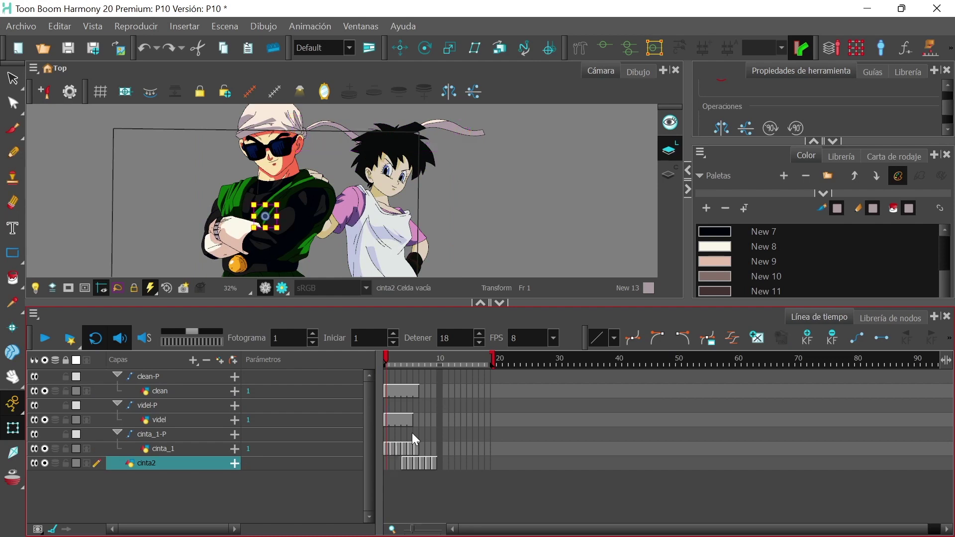
key(ctrl+z)
- Copy all the cinta_1 drawings into the cinta2 layer starting at frame 4, and check the pasted frames
click(391, 447)
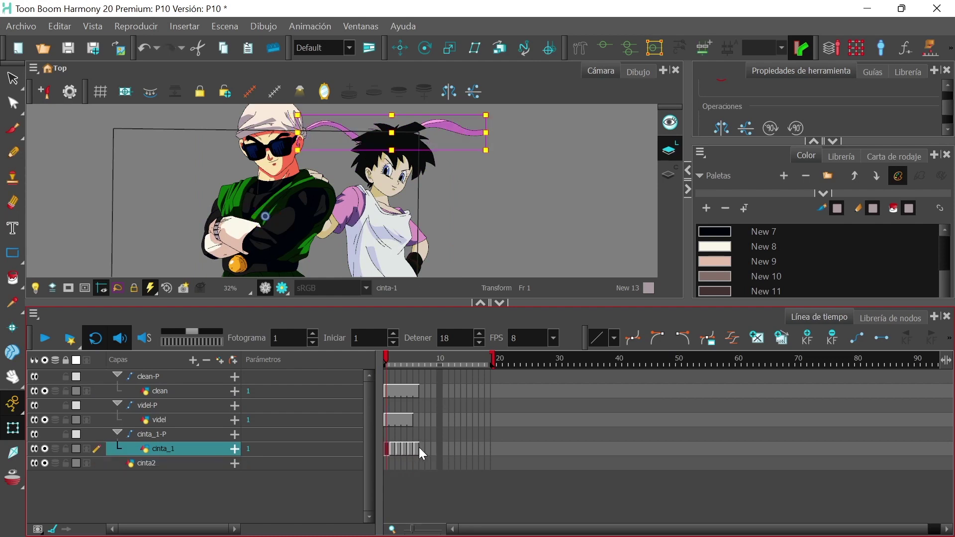
click(404, 463)
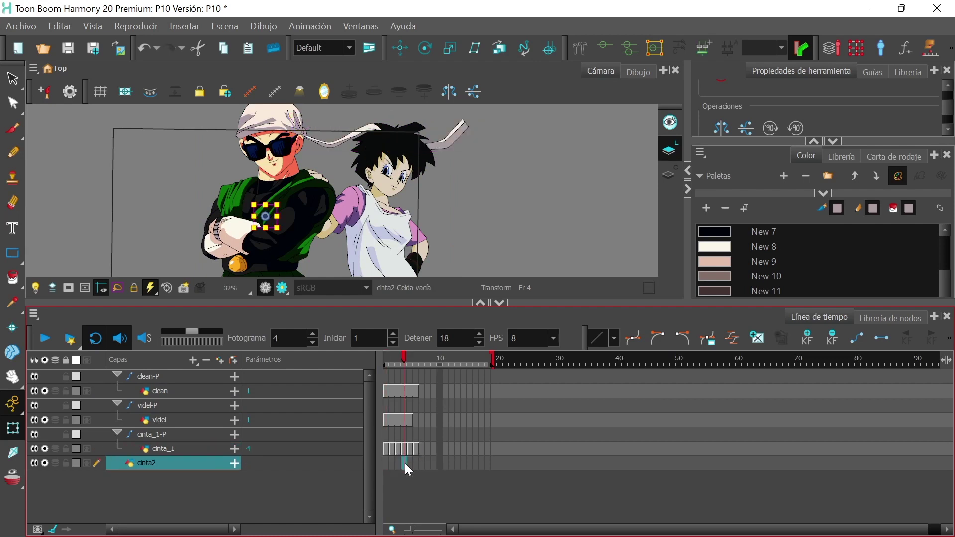
key(ctrl+v)
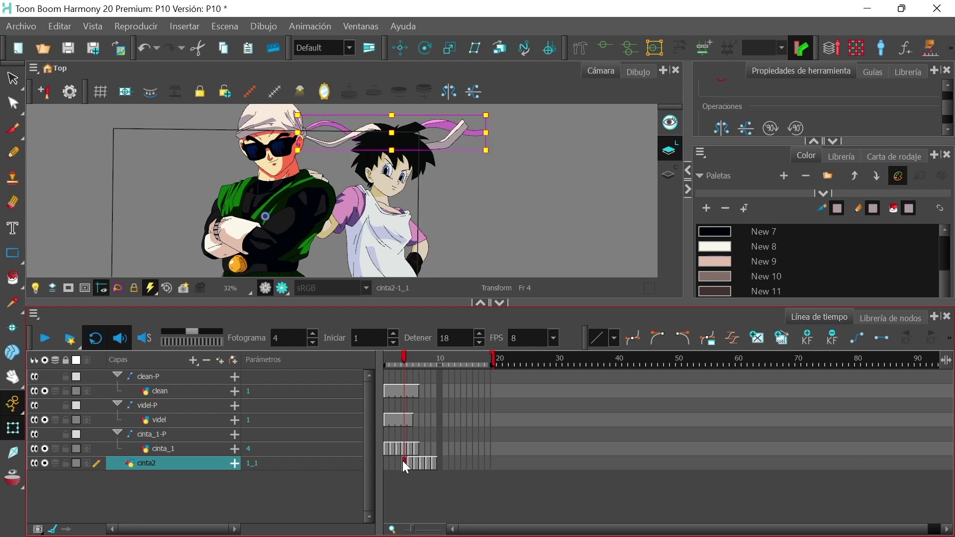
click(410, 462)
click(416, 463)
click(422, 463)
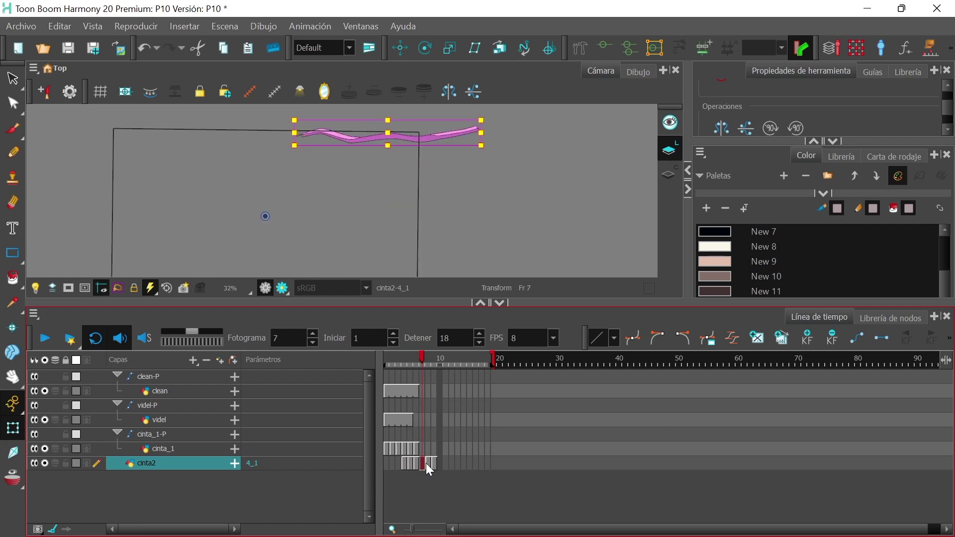
click(429, 463)
- Hide the clean, videl and cinta_1 layers and collapse their peg groups, leaving only cinta2 shown
click(45, 463)
click(45, 449)
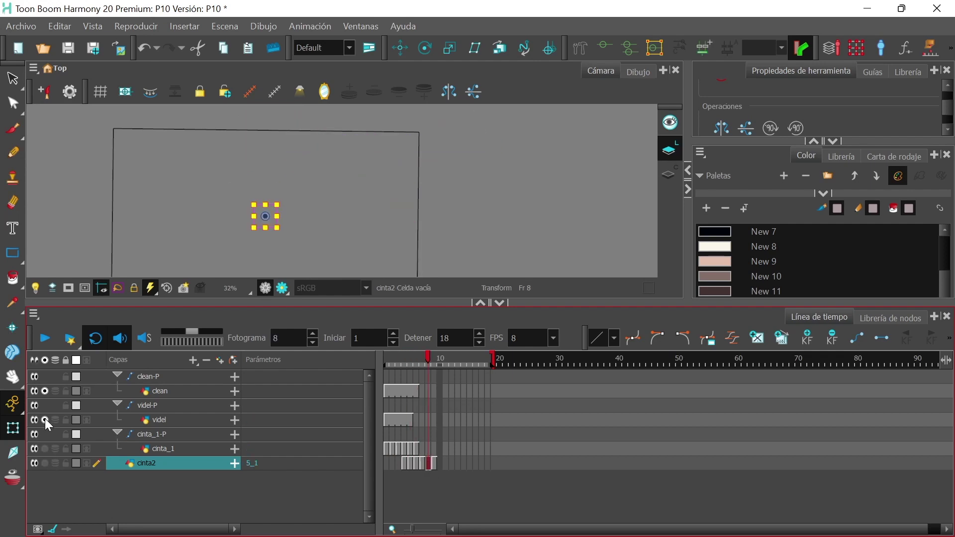
click(45, 420)
click(44, 391)
click(116, 376)
click(117, 390)
click(117, 405)
click(314, 427)
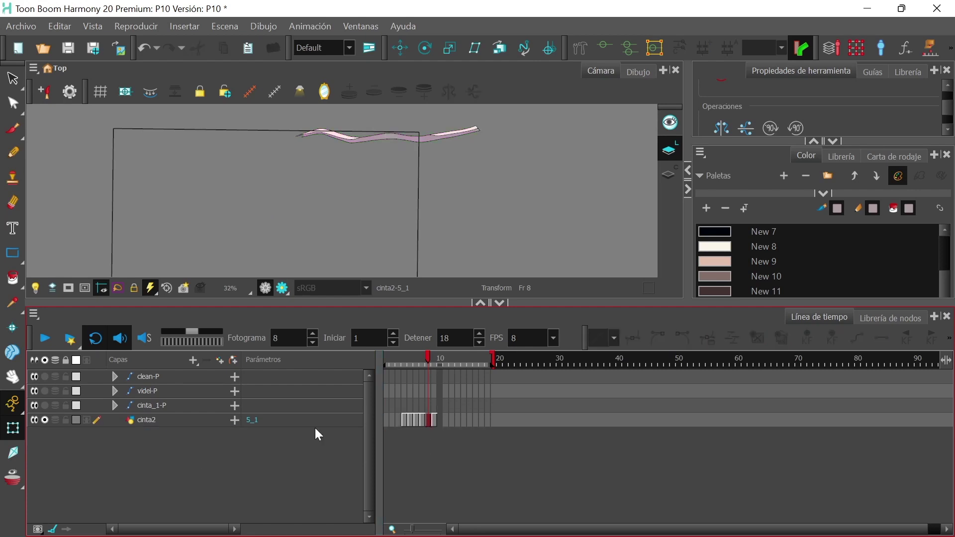
- Expand the cinta_1 peg group and fill frames 1 to 3 of cinta2 with copies of its drawings, starting with 4_1
click(117, 405)
click(404, 435)
click(411, 434)
click(428, 434)
click(435, 433)
click(423, 434)
click(386, 434)
click(399, 432)
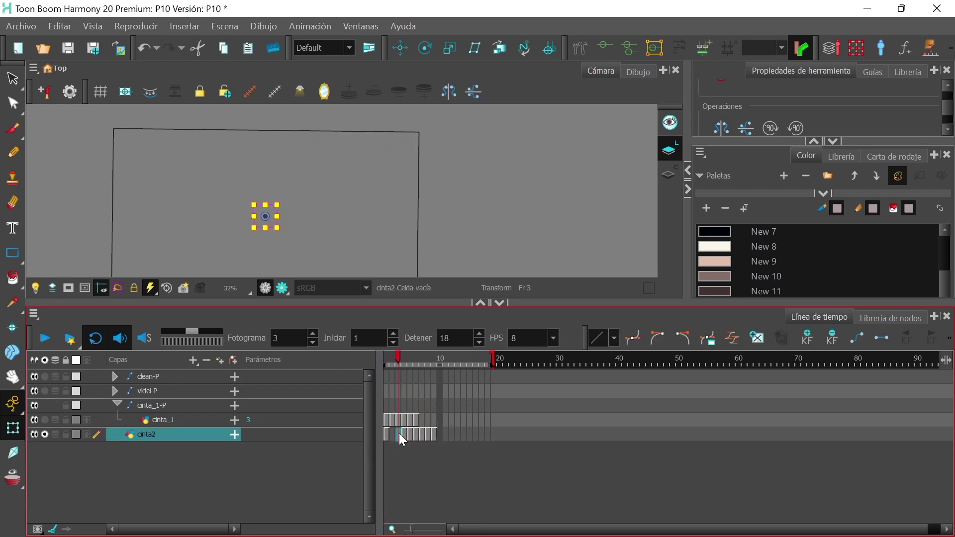
key(ctrl+z)
click(392, 433)
click(398, 434)
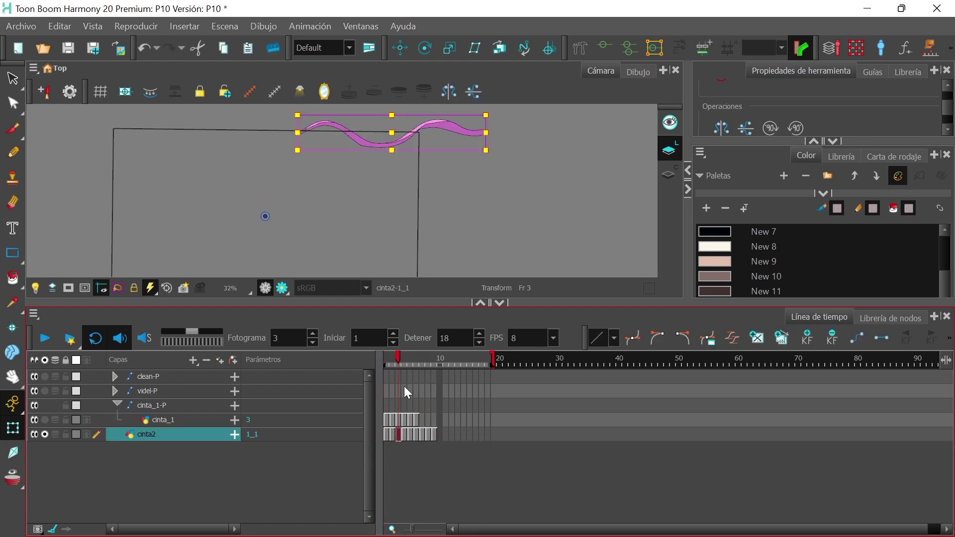
- Extend the end of the scene to frame 141
click(435, 434)
click(387, 419)
drag(492, 359, 920, 361)
drag(781, 530, 622, 529)
click(387, 432)
click(435, 434)
- Duplicate the six cinta_1 drawings right after the originals, from frame 7 to frame 12
drag(387, 419, 422, 419)
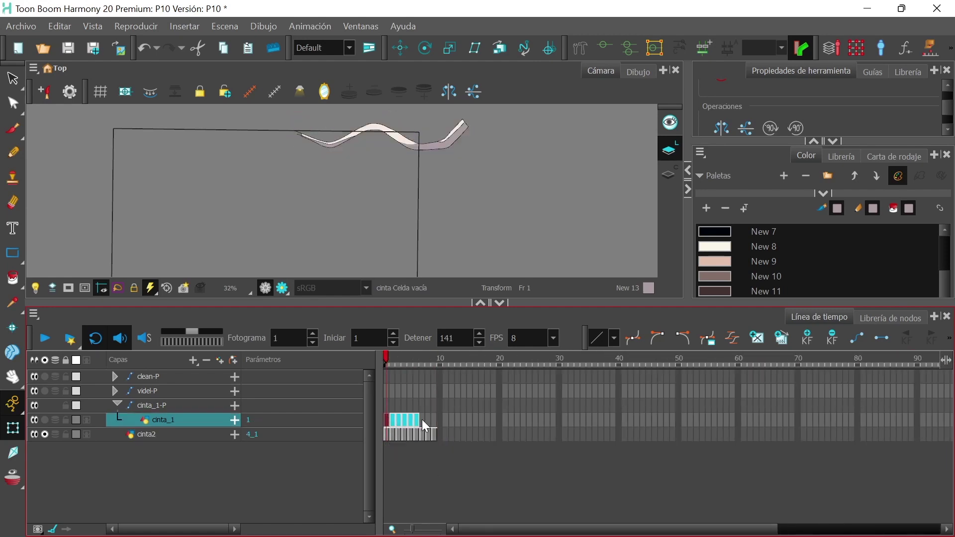
click(422, 419)
key(ctrl+v)
- Create three cycles of the first 12 frames on the cinta_1 layer
click(387, 419)
shift+click(451, 420)
right_click(450, 420)
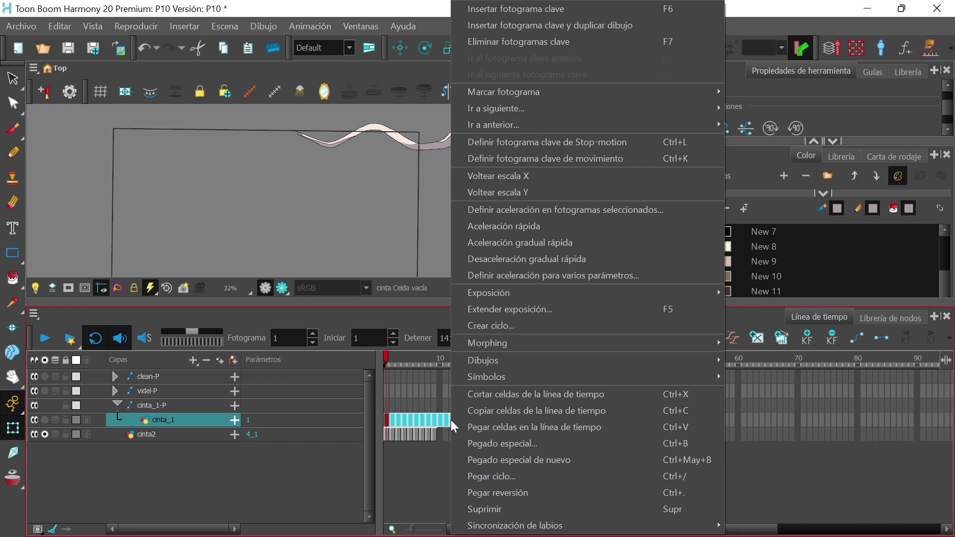
click(509, 322)
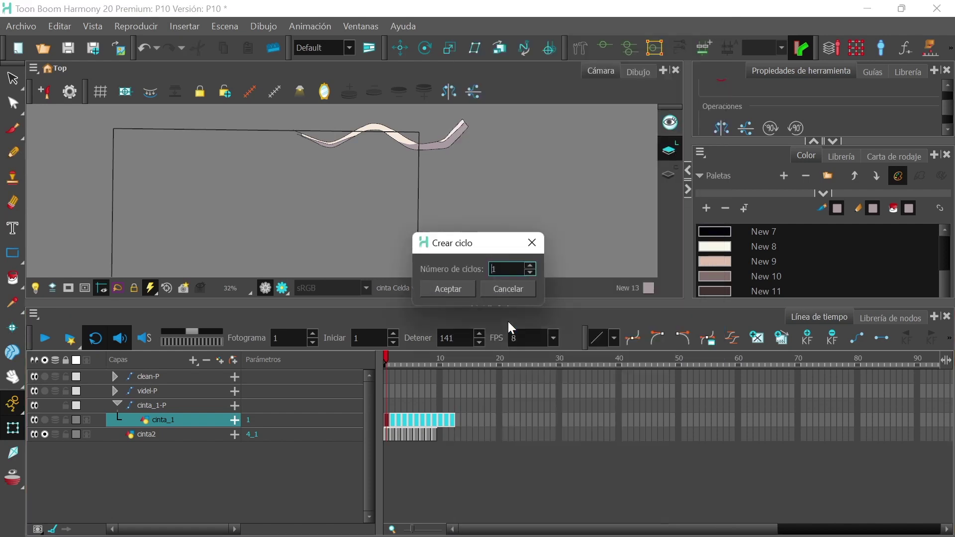
click(531, 265)
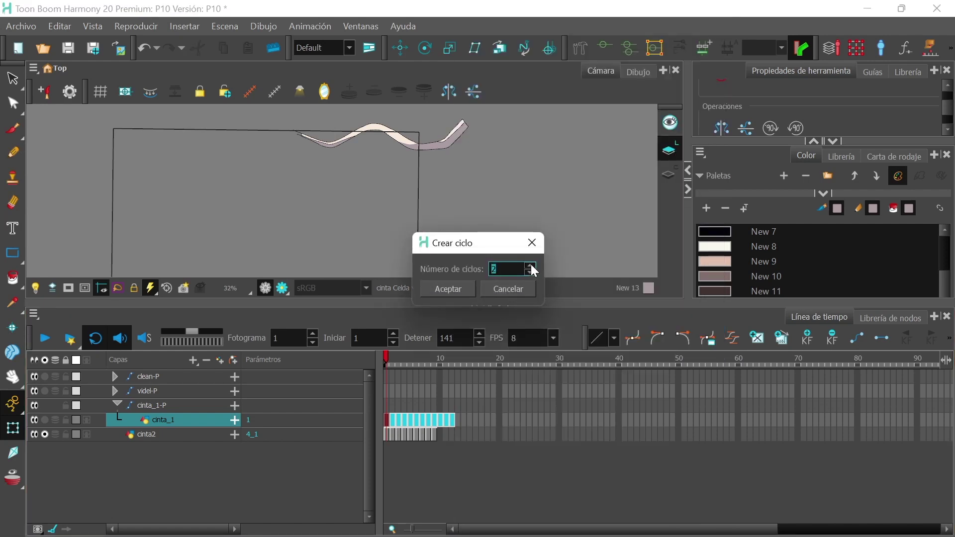
key(Up)
click(449, 287)
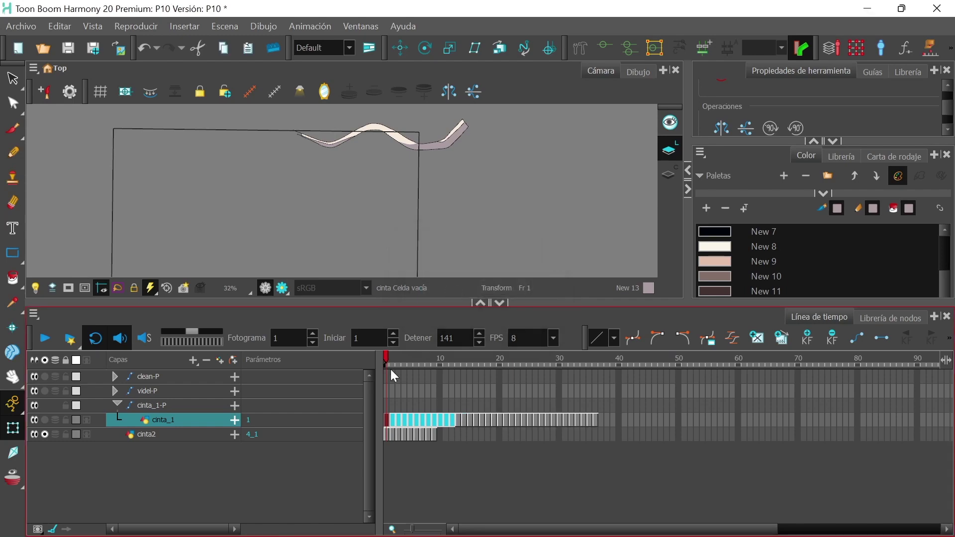
- Set the exposure of all cinta_1 drawings to 2 frames each
click(386, 417)
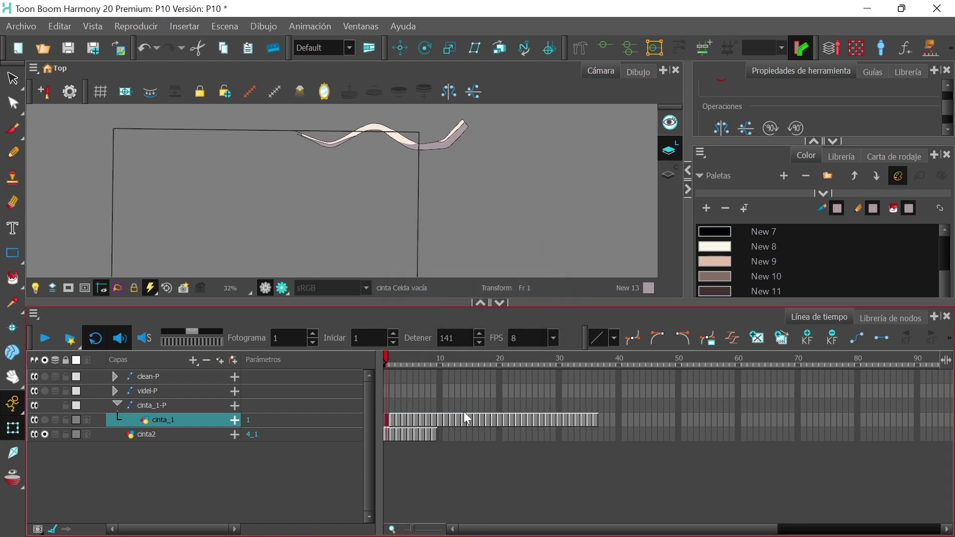
shift+click(596, 422)
right_click(596, 422)
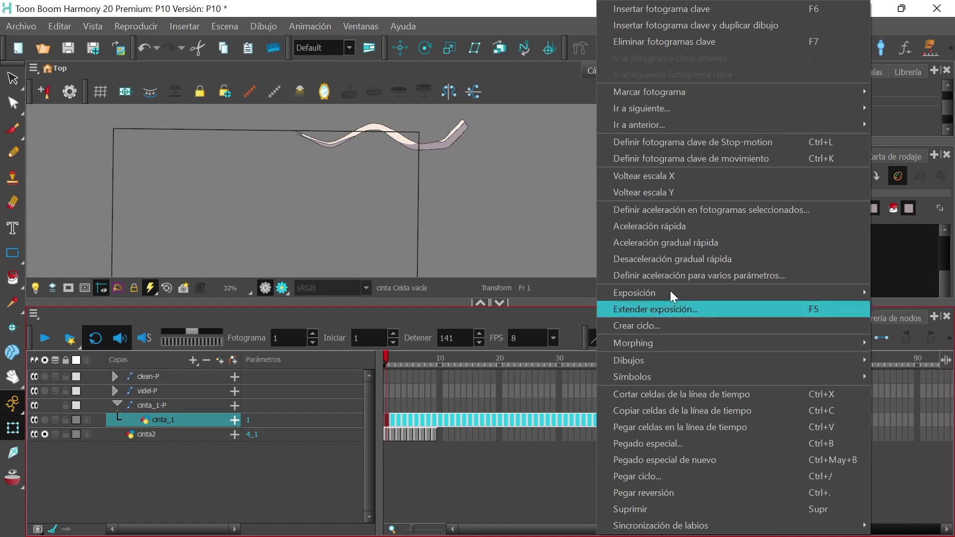
mouse_move(670, 290)
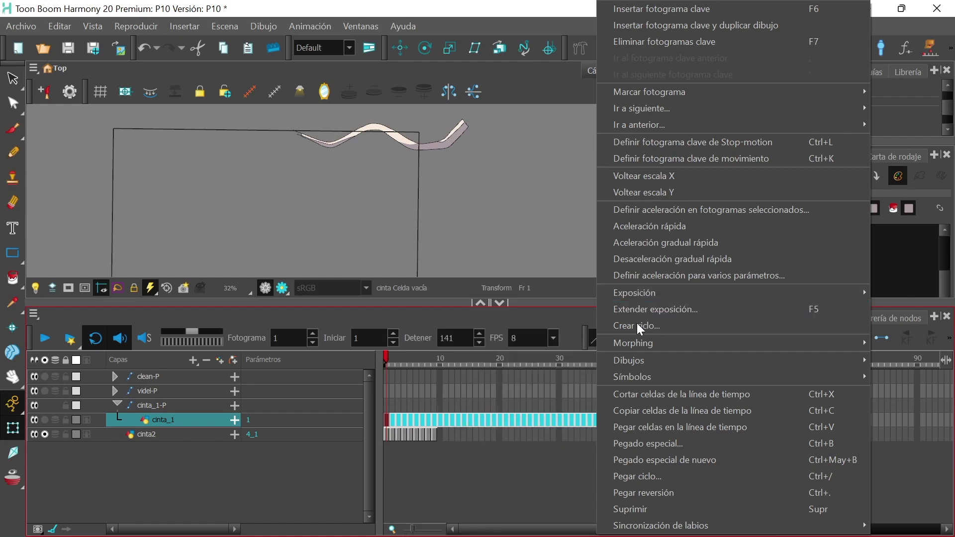
mouse_move(640, 292)
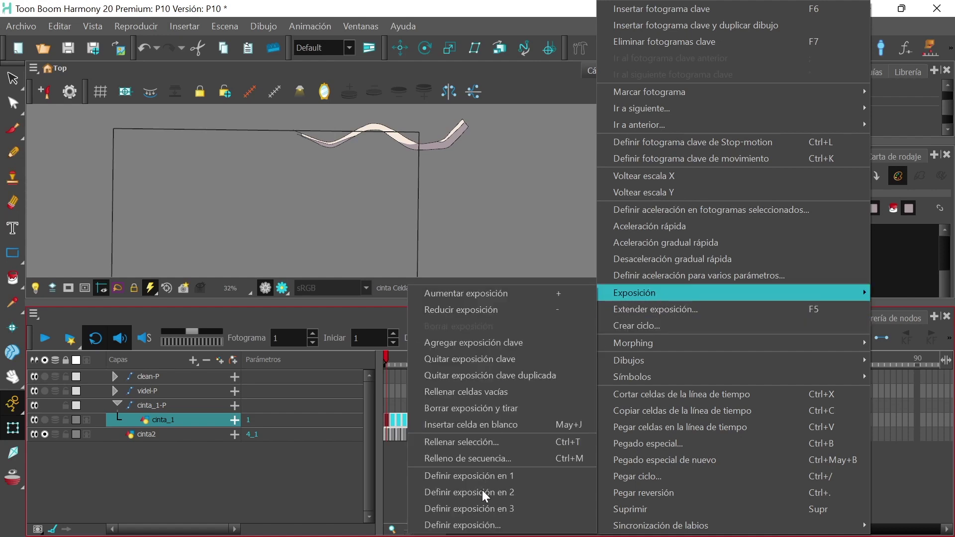
click(461, 492)
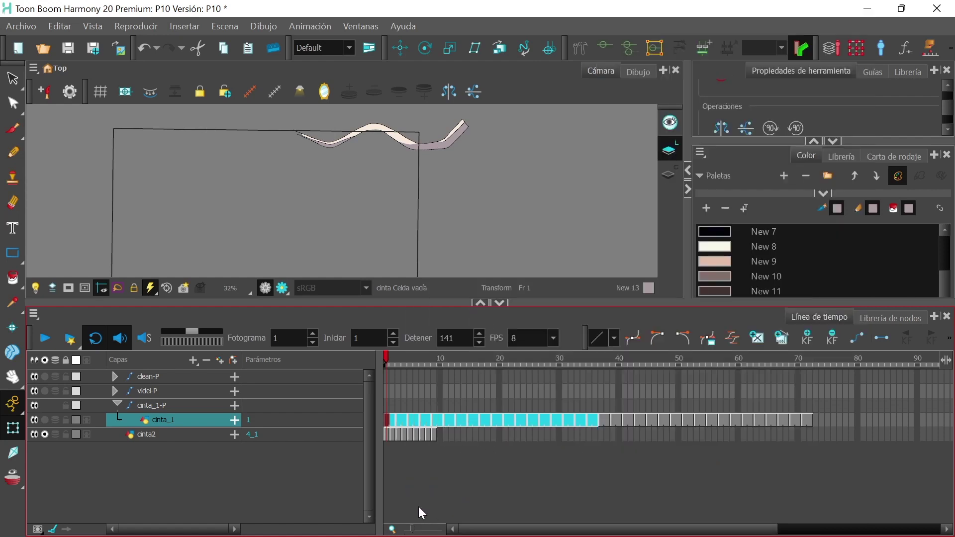
- Cycle the whole 72-frame cinta_1 sequence so that it reaches the end of the scene
drag(412, 529, 407, 529)
drag(416, 421, 386, 420)
shift+click(596, 417)
right_click(596, 416)
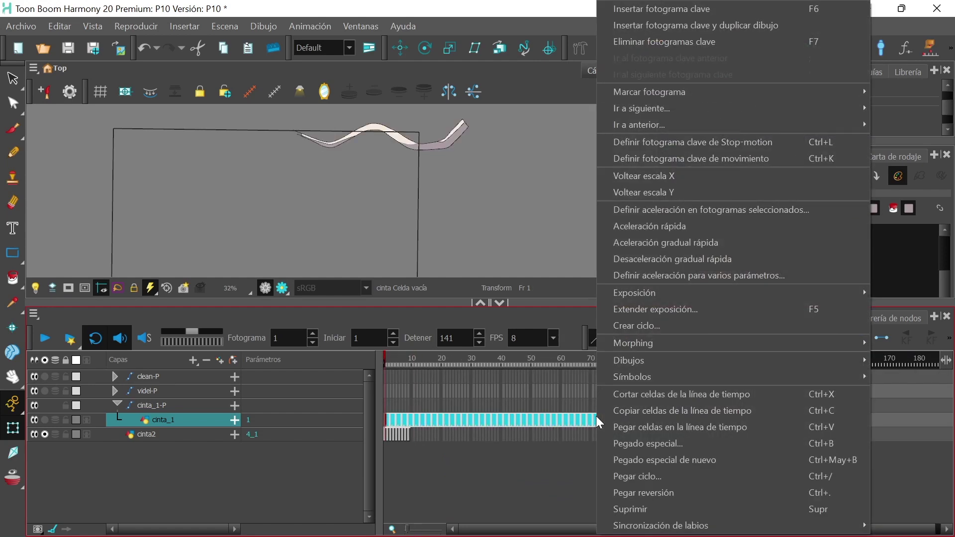
click(631, 325)
click(530, 265)
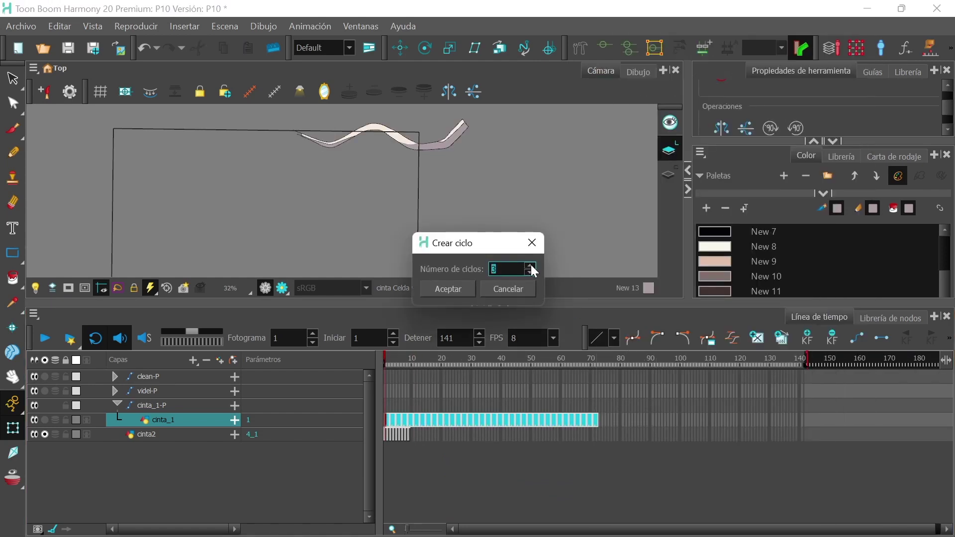
click(448, 288)
- Show the cinta_1 layer again and set the exposure of all cinta2 drawings to 2 frames each
click(423, 434)
drag(406, 529, 421, 529)
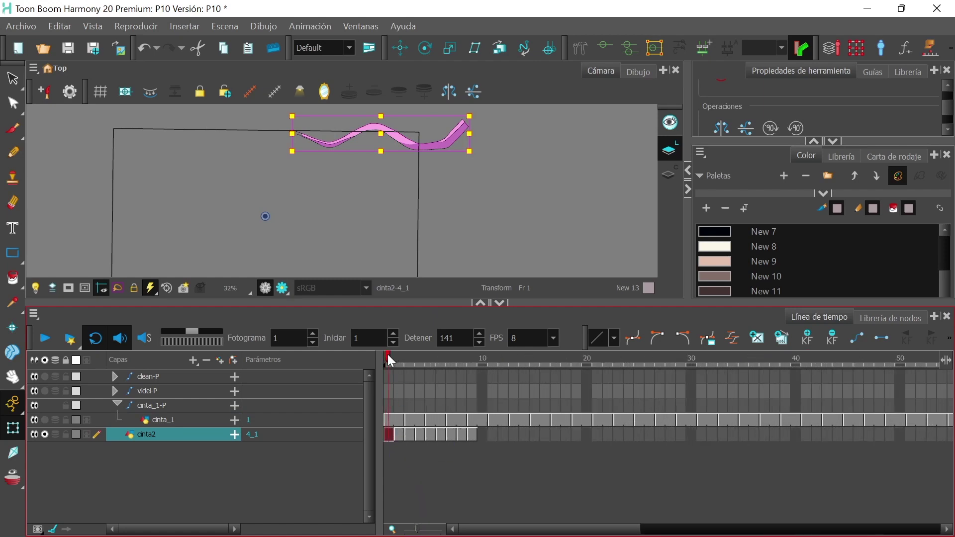
click(46, 418)
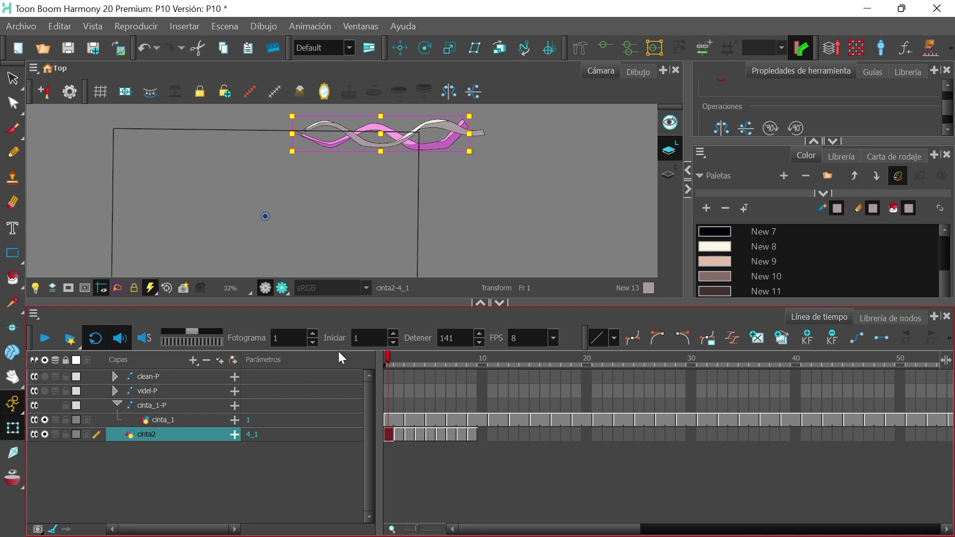
drag(398, 363, 437, 358)
drag(389, 434, 473, 435)
right_click(473, 435)
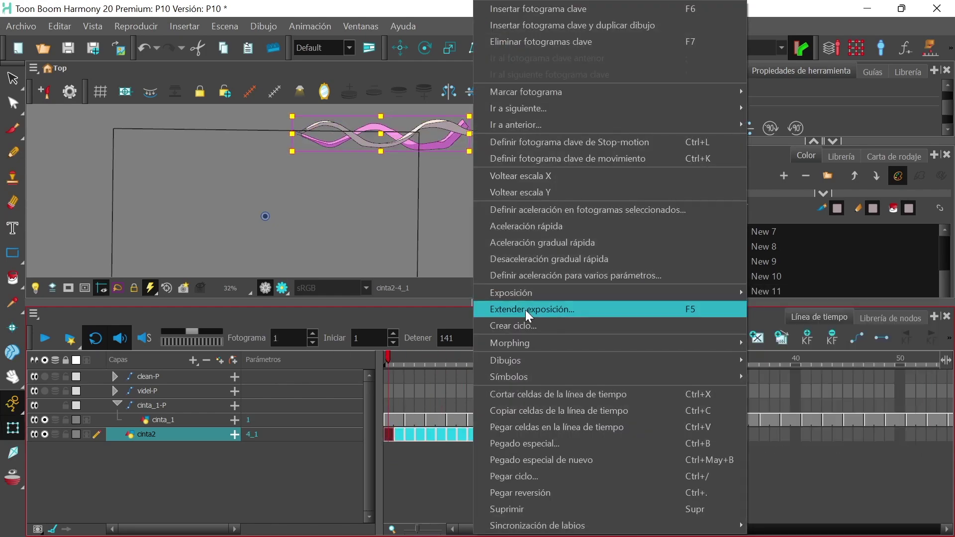
click(525, 310)
drag(409, 359, 389, 358)
- Cycle the first 18 frames of cinta2 through frame 36 and play back both ribbons
drag(389, 435, 570, 437)
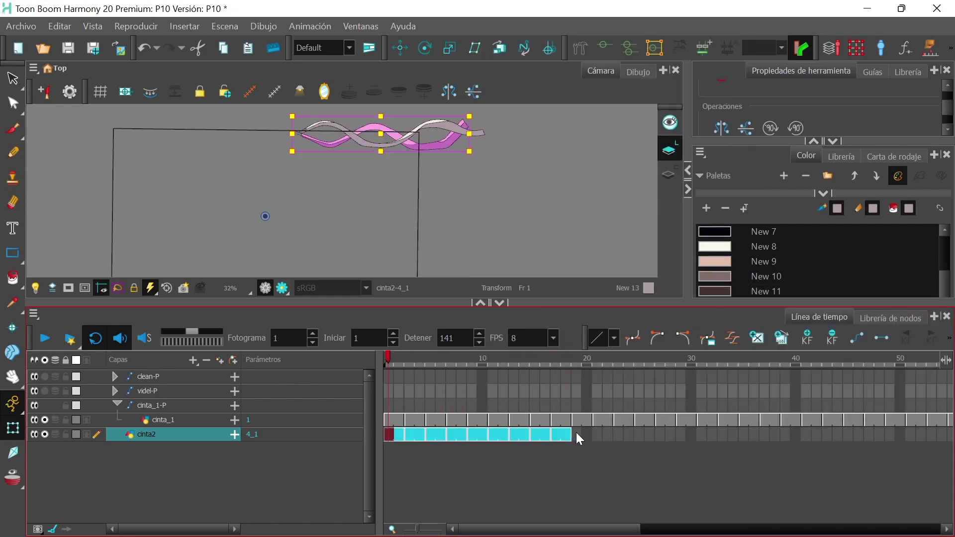
right_click(567, 435)
click(620, 310)
click(44, 341)
click(44, 341)
- Cycle the 36-frame cinta2 sequence so that it fills the scene through frame 141
drag(417, 529, 409, 528)
drag(388, 434, 541, 434)
right_click(540, 434)
click(593, 321)
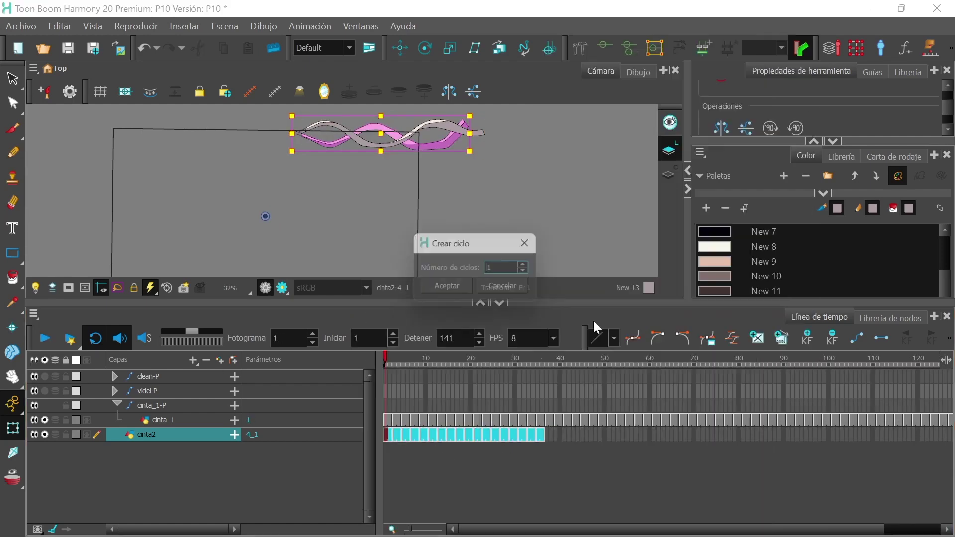
click(448, 289)
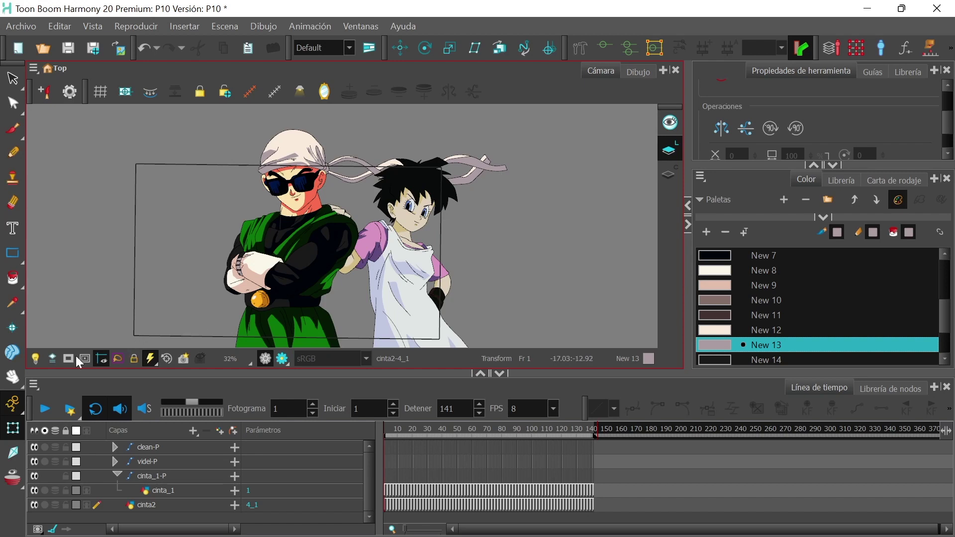
- Extend the exposure of the clean and videl drawings through frame 141 and collapse the clean-P, videl-P and cinta_1-P layers
click(43, 409)
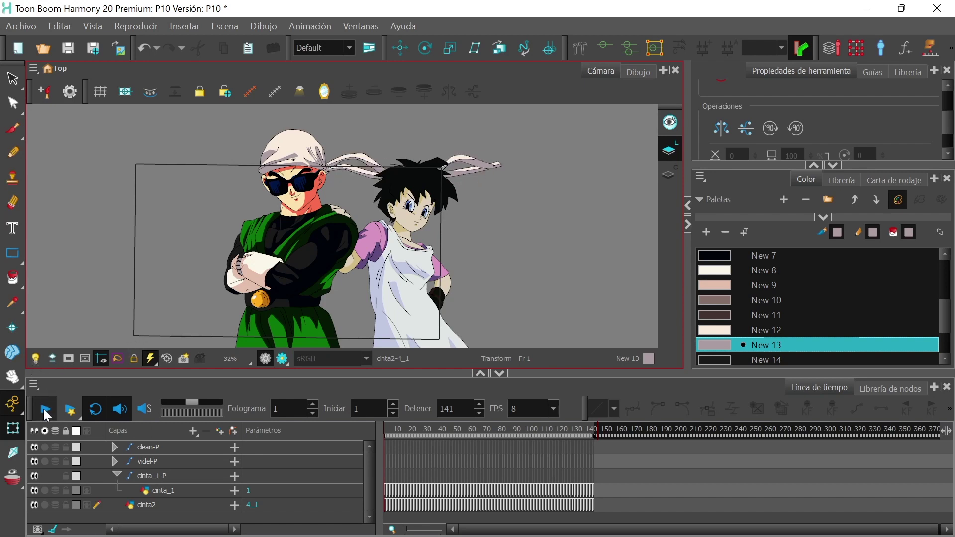
click(43, 409)
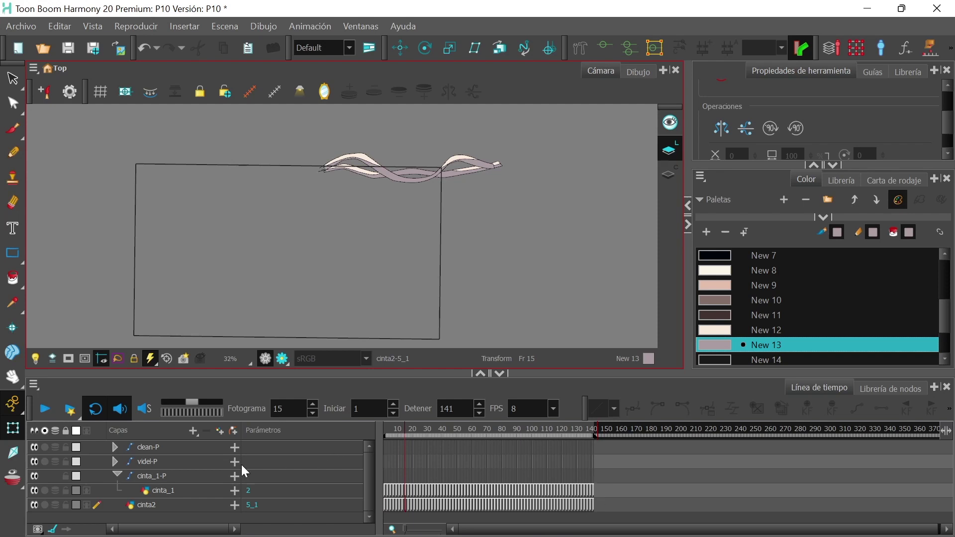
click(116, 462)
click(116, 447)
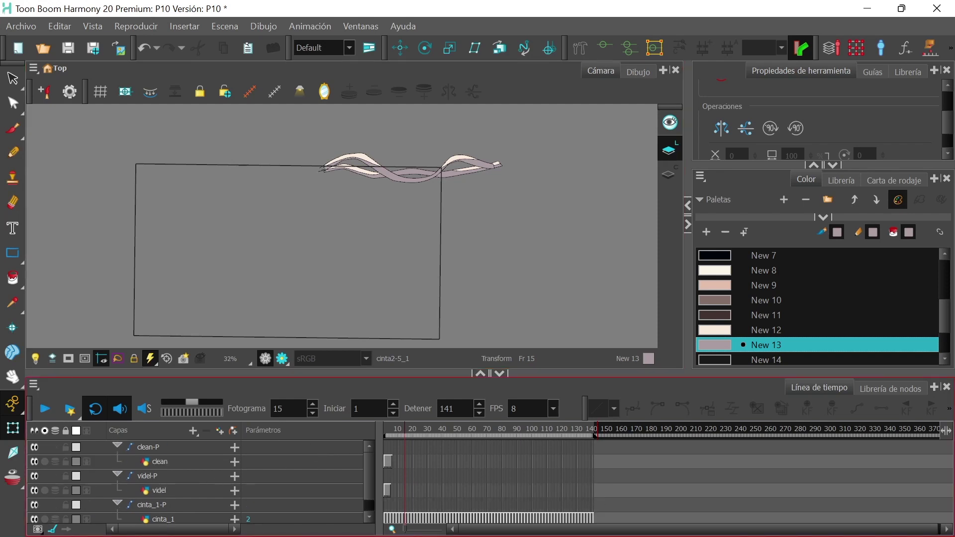
click(593, 458)
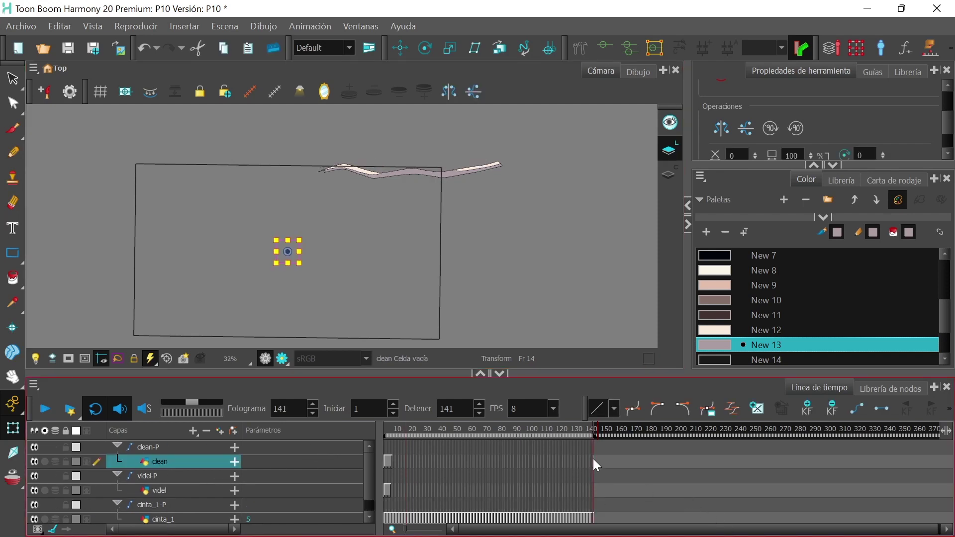
click(593, 487)
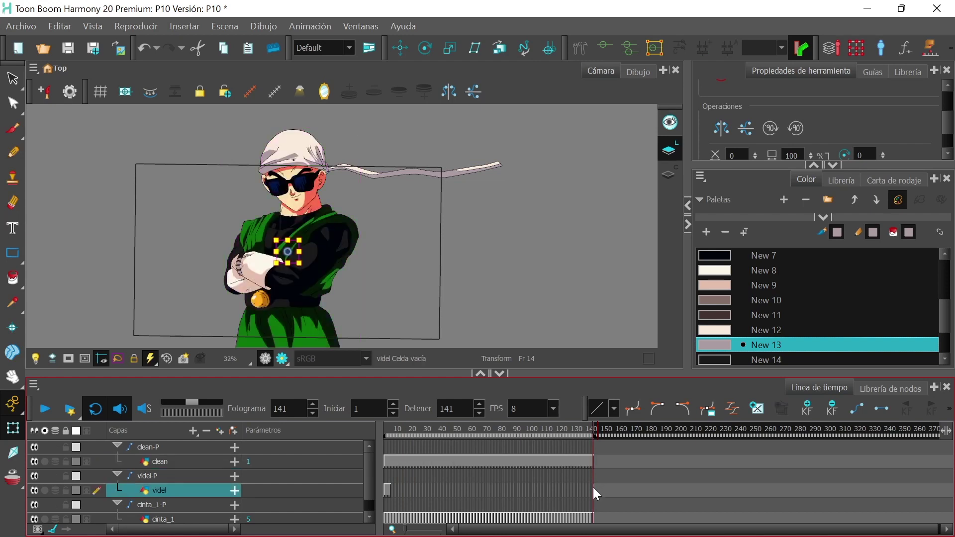
click(114, 447)
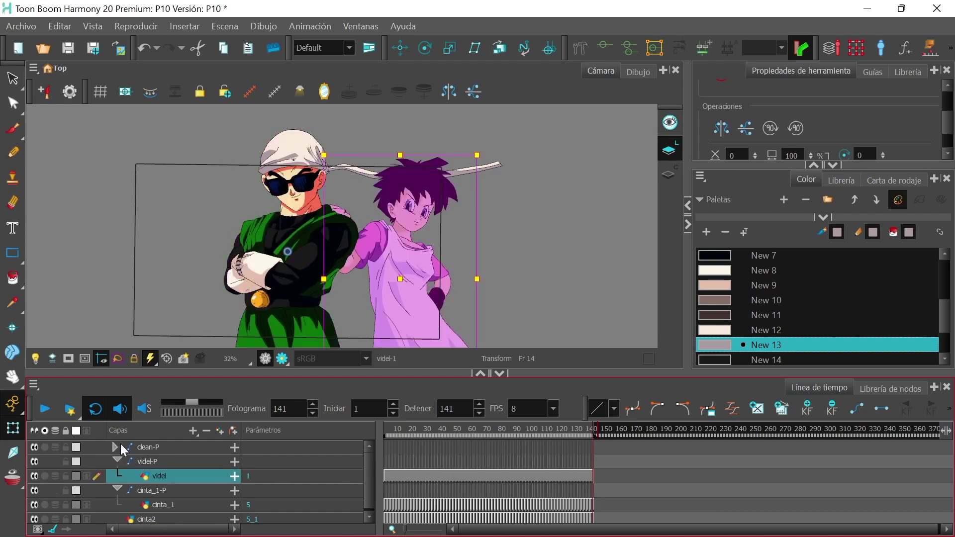
click(117, 462)
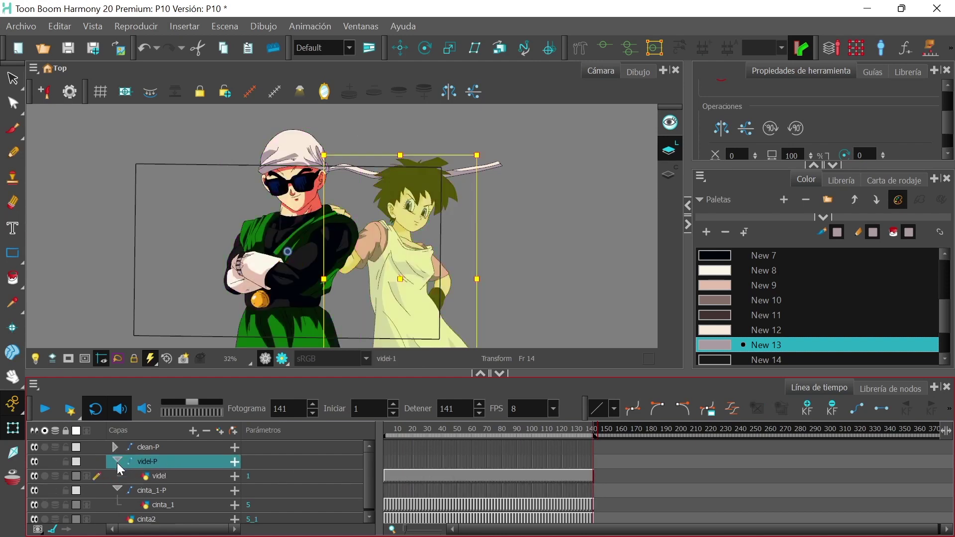
click(119, 490)
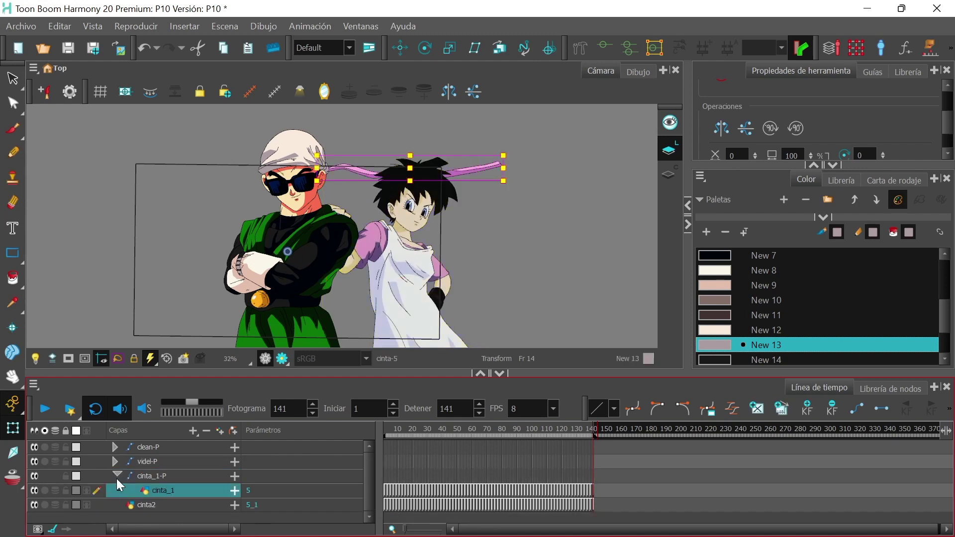
- Play back the scene with nothing selected and set the playback rate to 24 fps
click(598, 233)
click(43, 412)
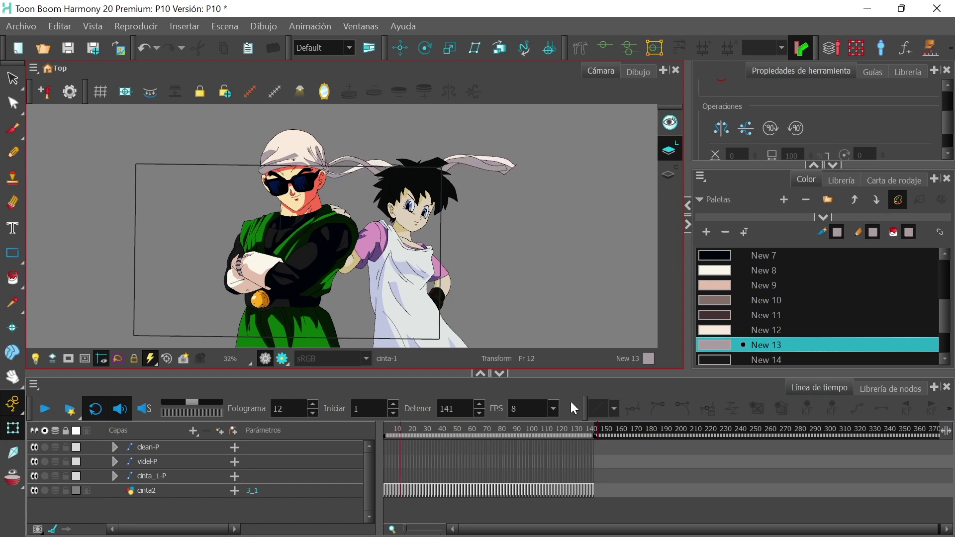
click(554, 410)
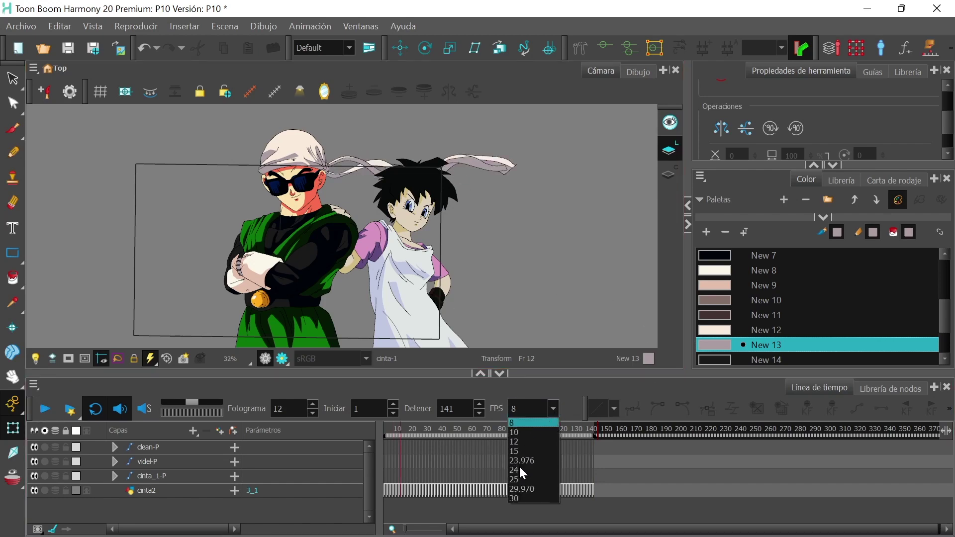
click(519, 468)
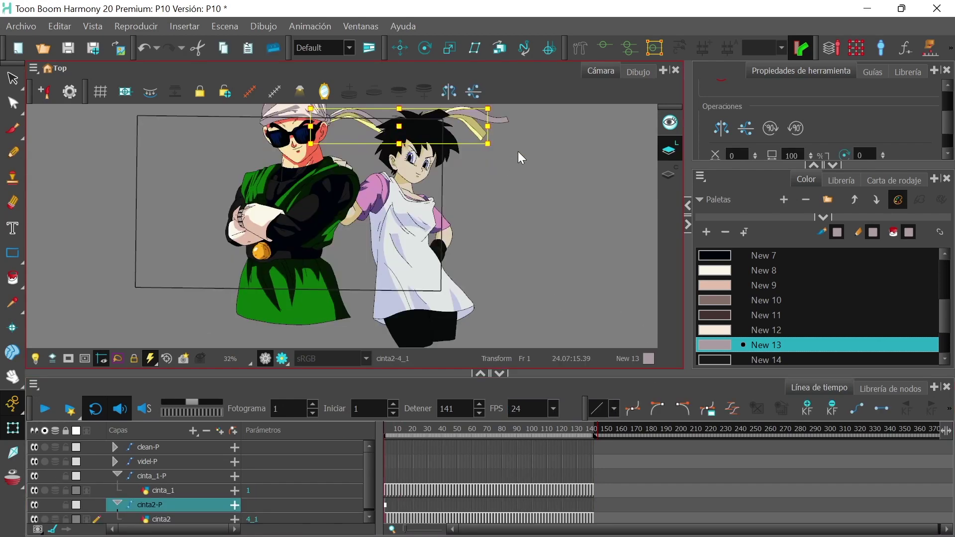
- Rotate the second ribbon's cinta2-P peg downward at frame 1 so it spreads away from the first ribbon, and play back the scene
mouse_move(502, 145)
mouse_down()
mouse_move(482, 160)
mouse_move(461, 217)
mouse_up()
click(503, 204)
scroll(501, 204, down, 2)
scroll(461, 217, up, 1)
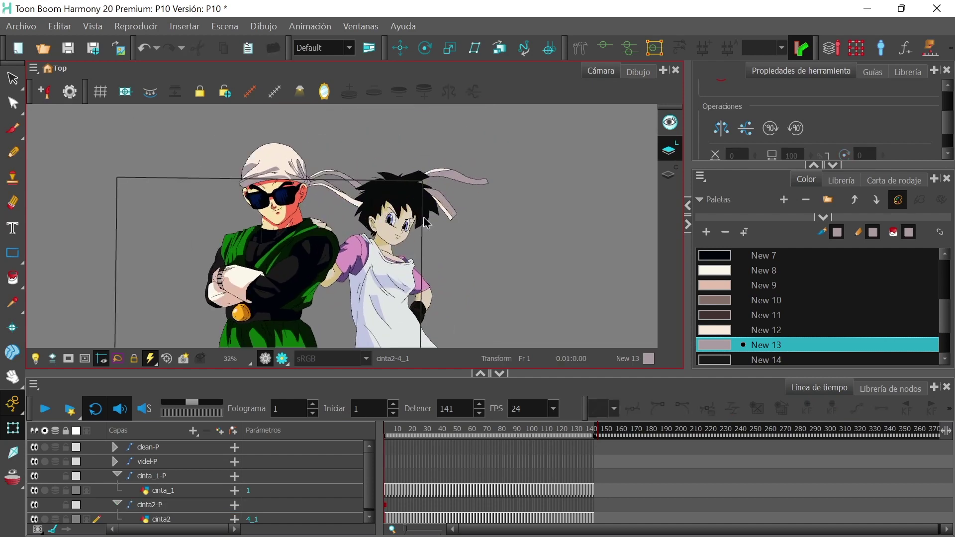
click(45, 410)
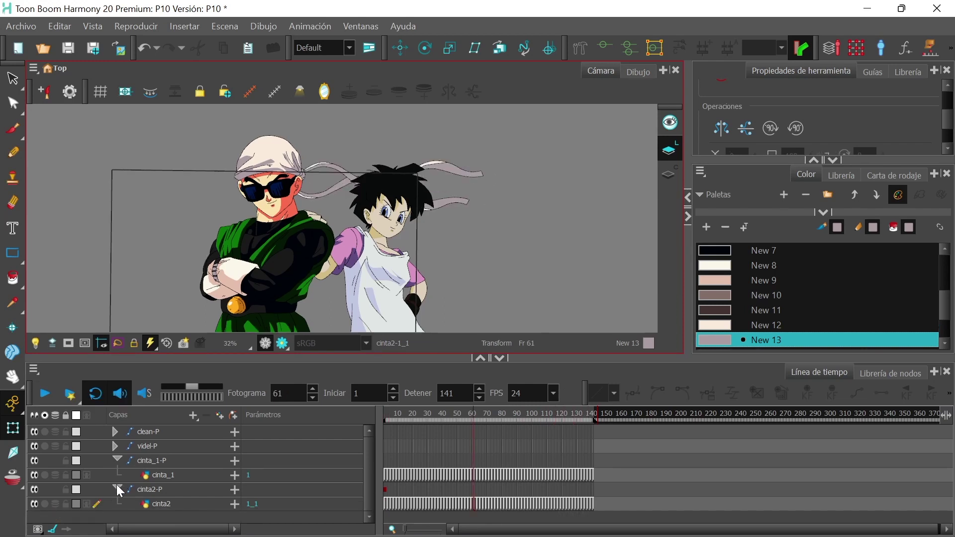
- Collapse the cinta2-P and cinta_1-P peg layers, clear the layer selection and save the scene
click(118, 489)
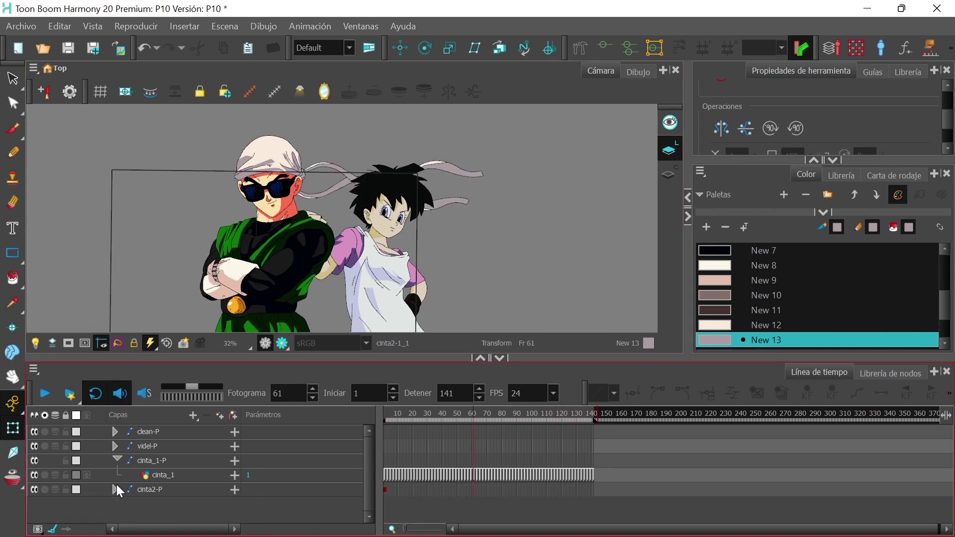
click(118, 459)
click(158, 473)
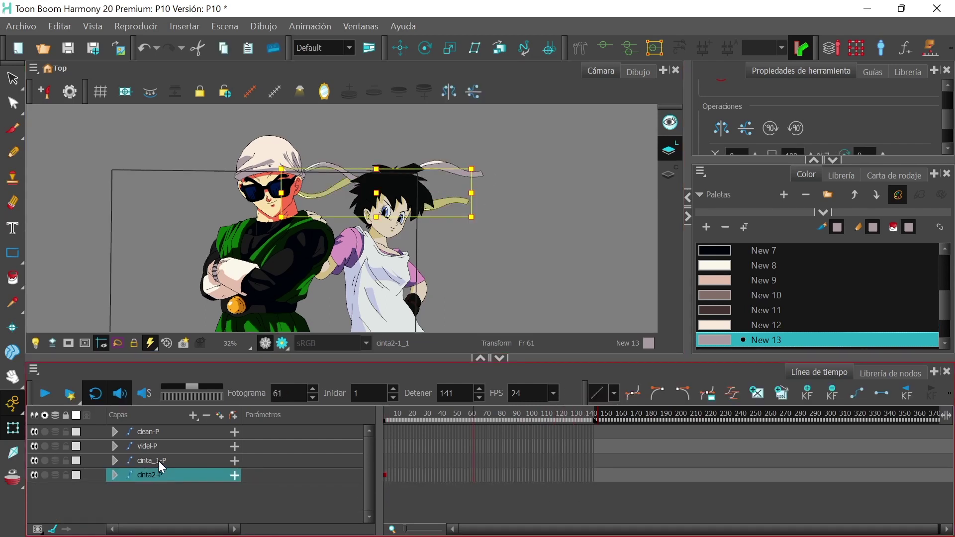
ctrl+click(158, 461)
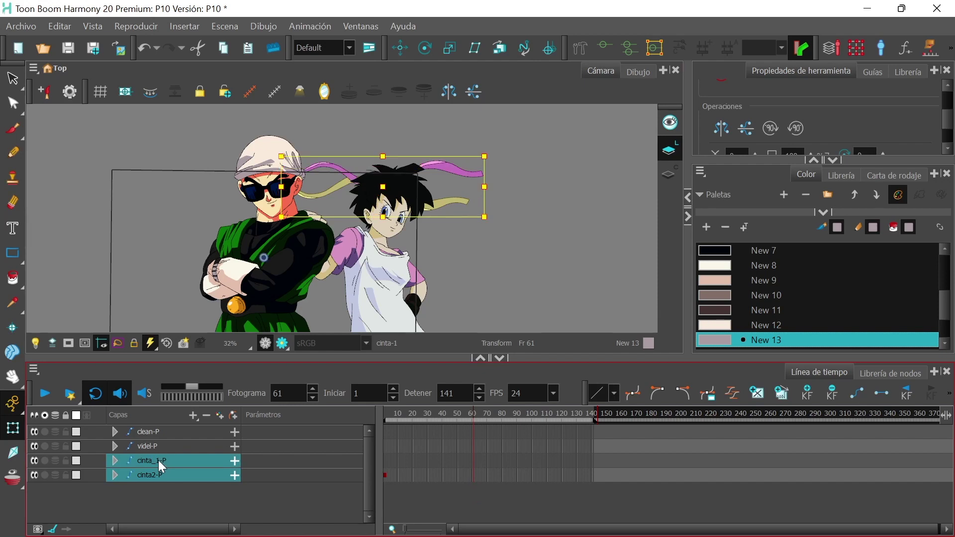
click(175, 503)
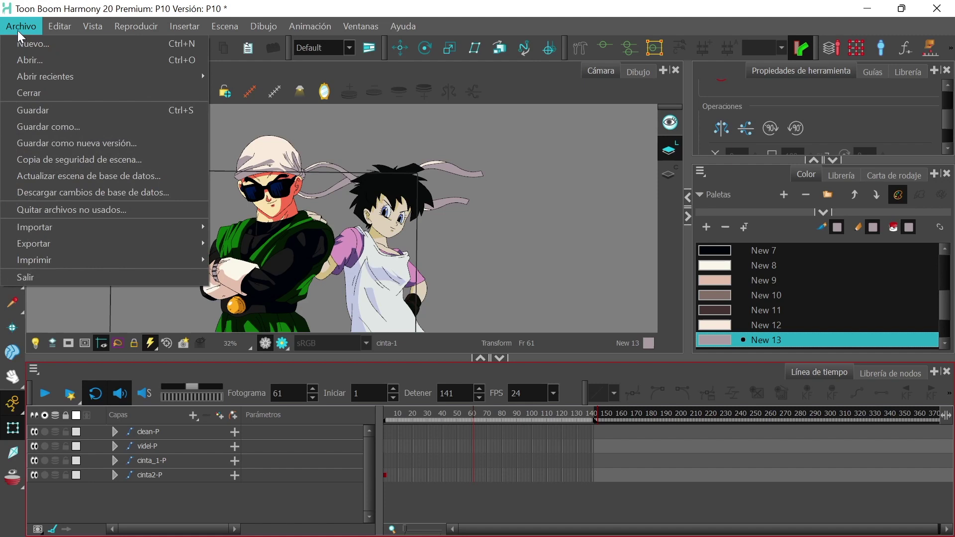
click(36, 110)
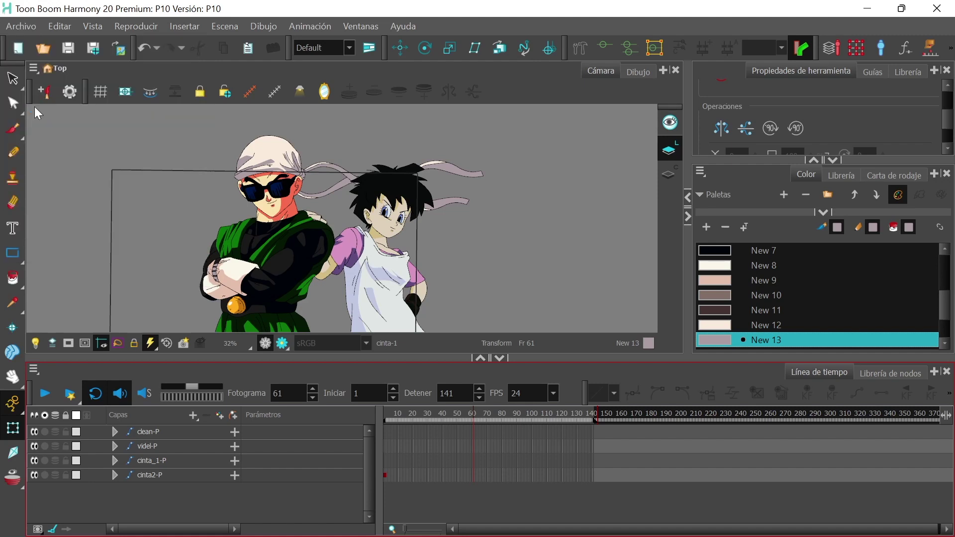